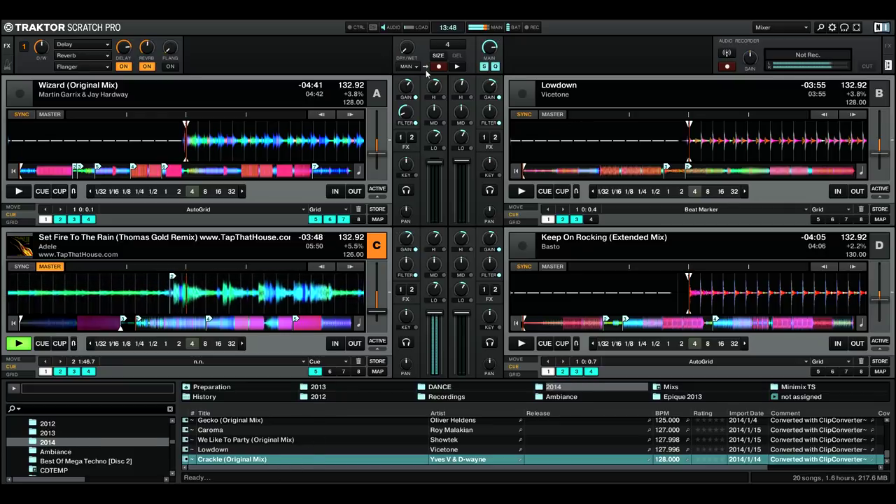
# Step: Bring up the system volume mixer window and close it
pyautogui.hotkey('alt', 'Tab')
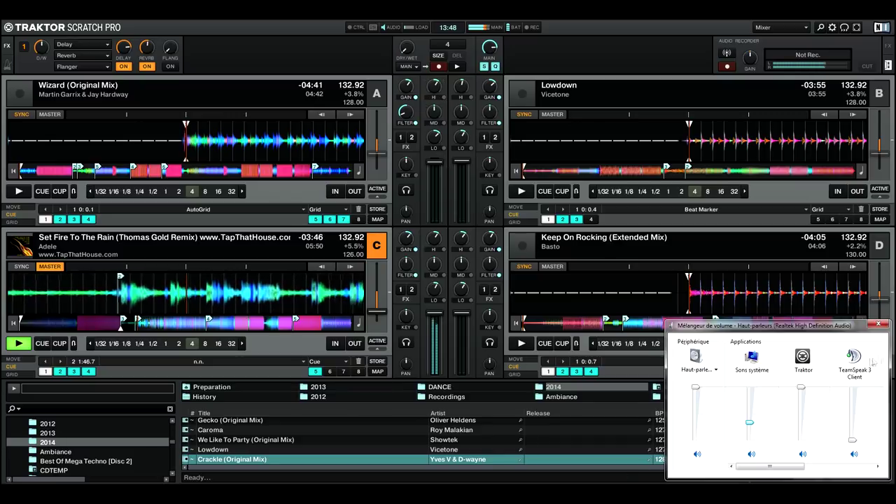
pyautogui.click(878, 324)
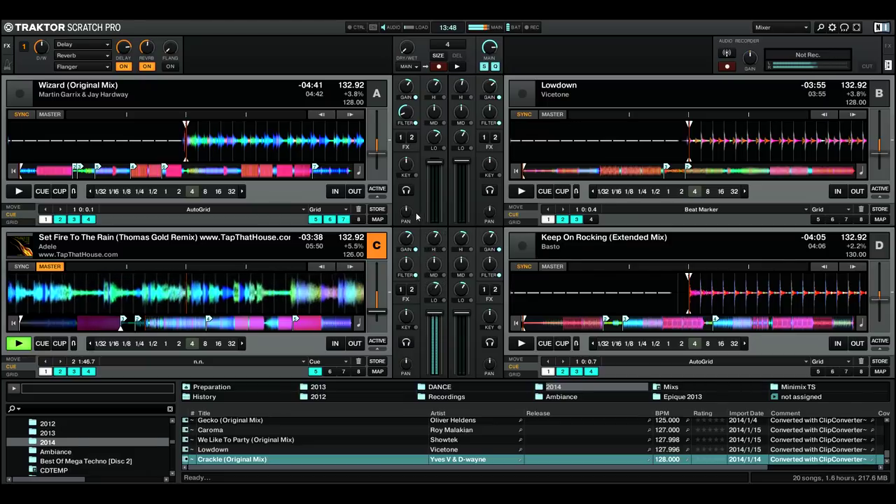
# Step: Reset deck A's filter, lower its volume fader and start playing Wizard
pyautogui.click(350, 97)
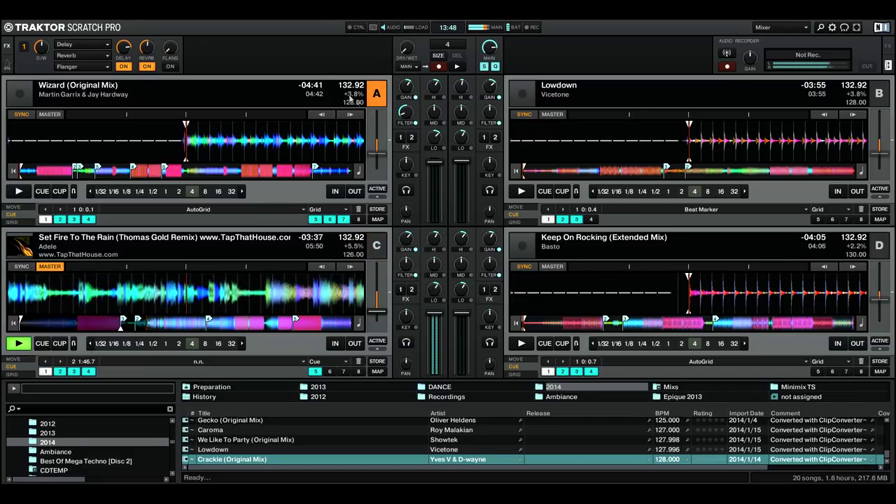
pyautogui.doubleClick(405, 115)
pyautogui.moveTo(432, 161); pyautogui.dragTo(431, 183)
pyautogui.press('space')
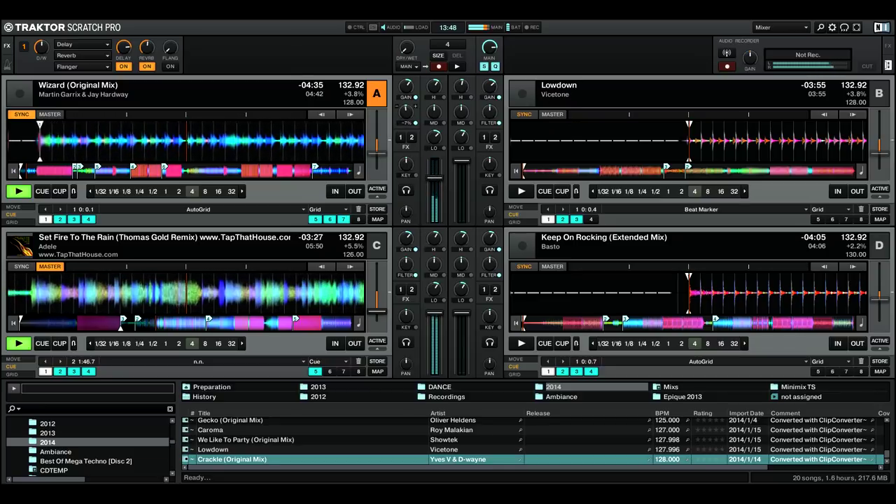
# Step: Fine-tune deck A's filter and volume fader, and return Wizard to its cue point
pyautogui.moveTo(406, 113); pyautogui.dragTo(407, 126)
pyautogui.moveTo(435, 178); pyautogui.dragTo(435, 174)
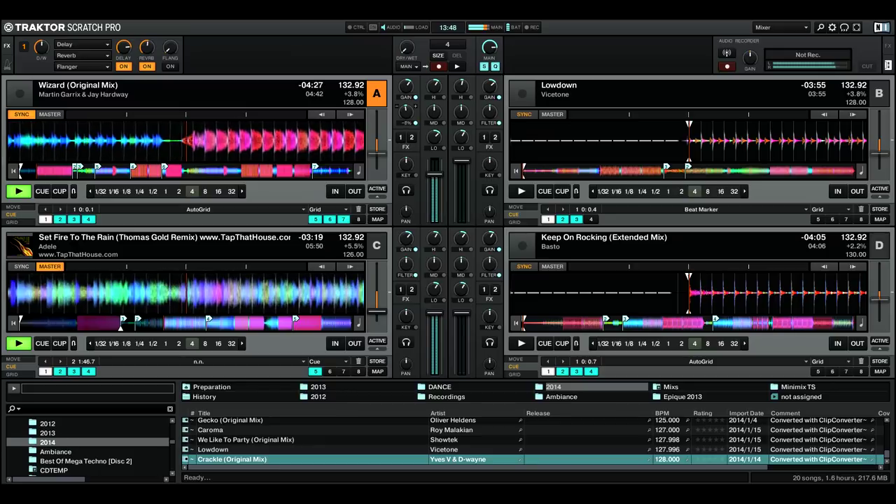
pyautogui.click(42, 191)
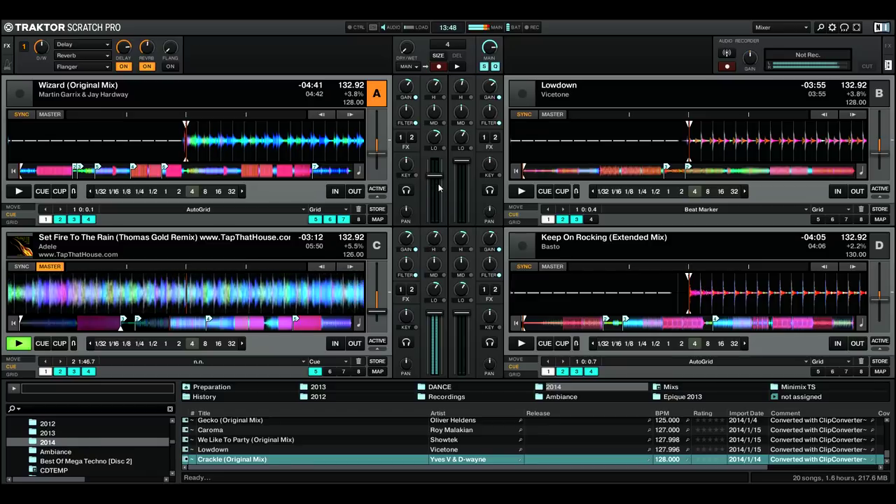
# Step: Lower deck A's volume fader slightly and trigger Wizard repeatedly from its cue point
pyautogui.moveTo(437, 184); pyautogui.dragTo(437, 190)
pyautogui.press('q')
pyautogui.press('q')
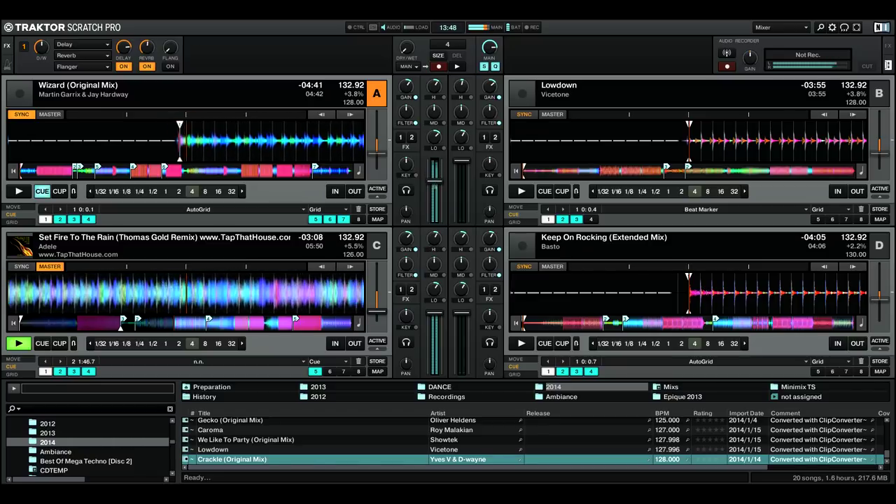
# Step: Raise deck A's volume fader, dip and reset its filter, and restart Wizard from the cue point
pyautogui.moveTo(406, 112); pyautogui.dragTo(406, 120)
pyautogui.moveTo(435, 181)
pyautogui.mouseDown()
pyautogui.moveTo(436, 163)
pyautogui.moveTo(436, 173)
pyautogui.mouseUp()
pyautogui.press('q')
pyautogui.doubleClick(407, 112)
pyautogui.press('q')
pyautogui.press('a')
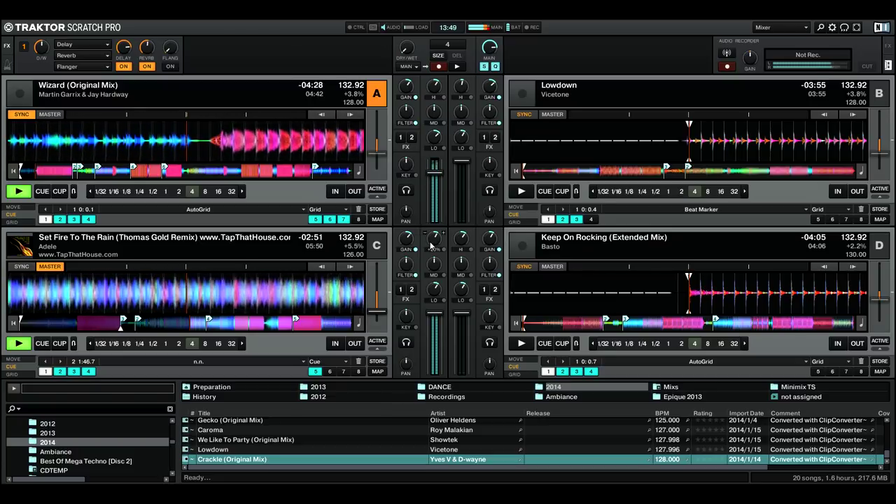
# Step: Return Wizard on deck A to its cue point, audition it once more and stop it back at the cue
pyautogui.press('a')
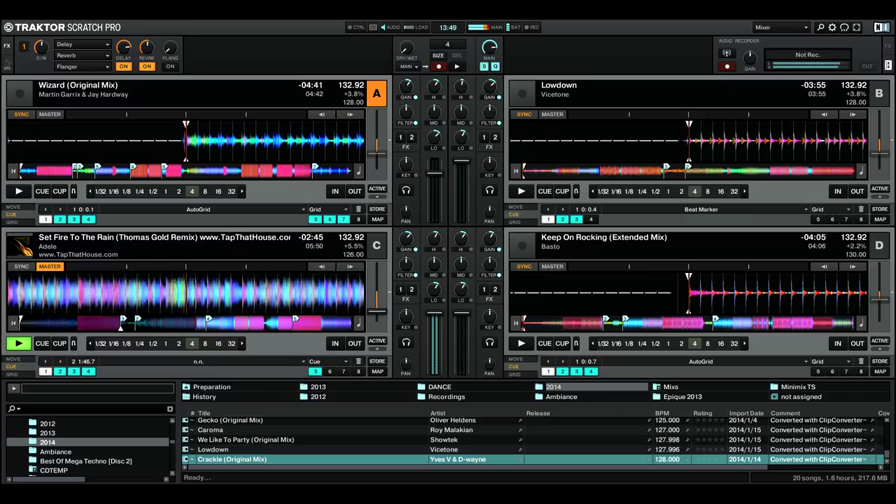
pyautogui.press('a')
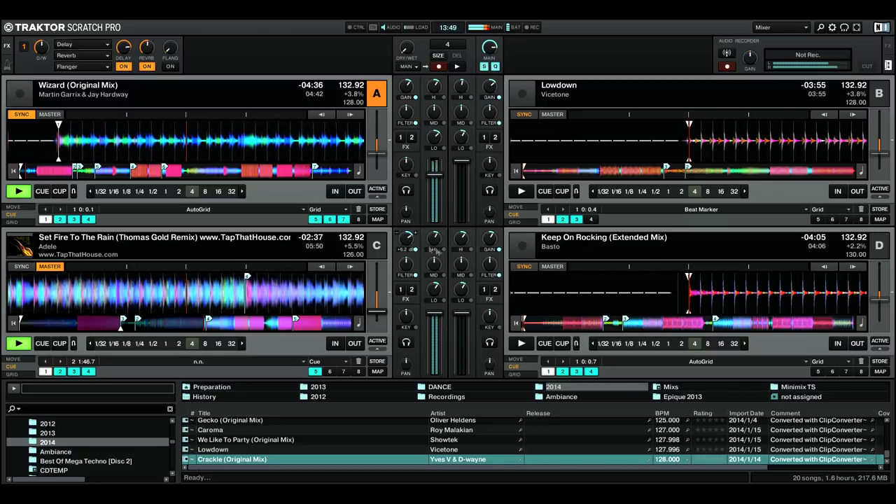
pyautogui.press('s')
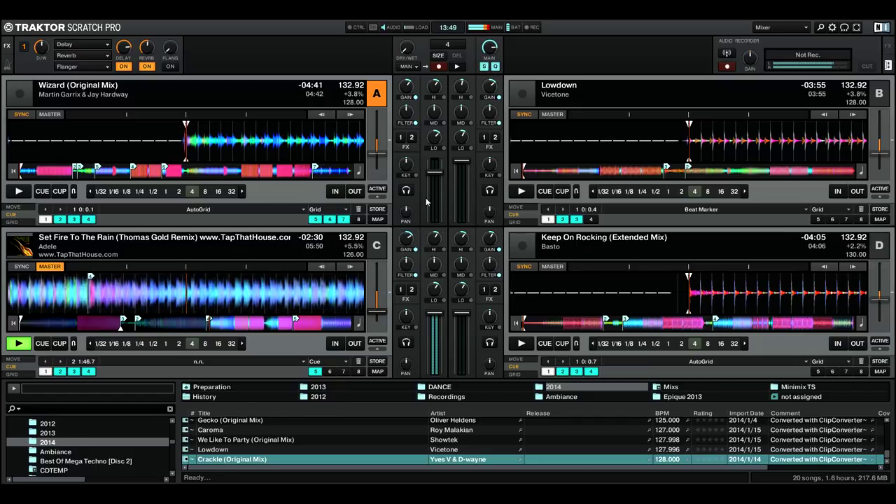
# Step: Set deck C's tempo to 133.00 BPM and trim its gain
pyautogui.click(383, 328)
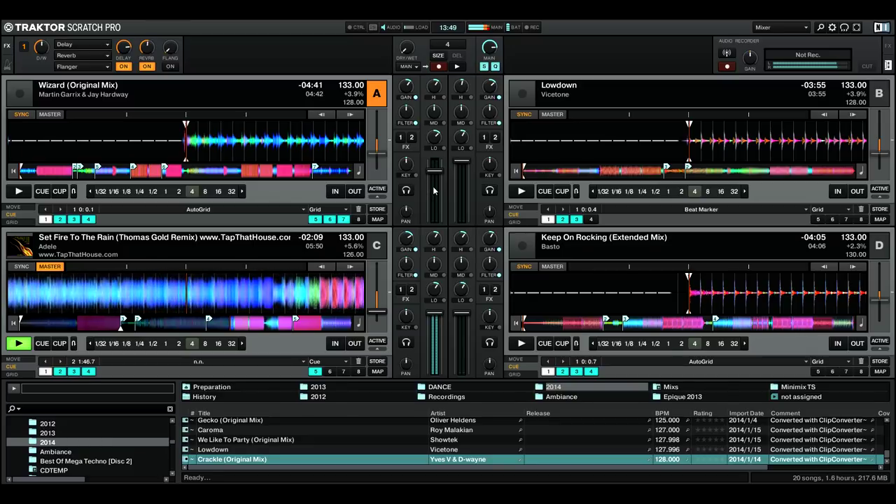
pyautogui.moveTo(410, 236); pyautogui.dragTo(410, 235)
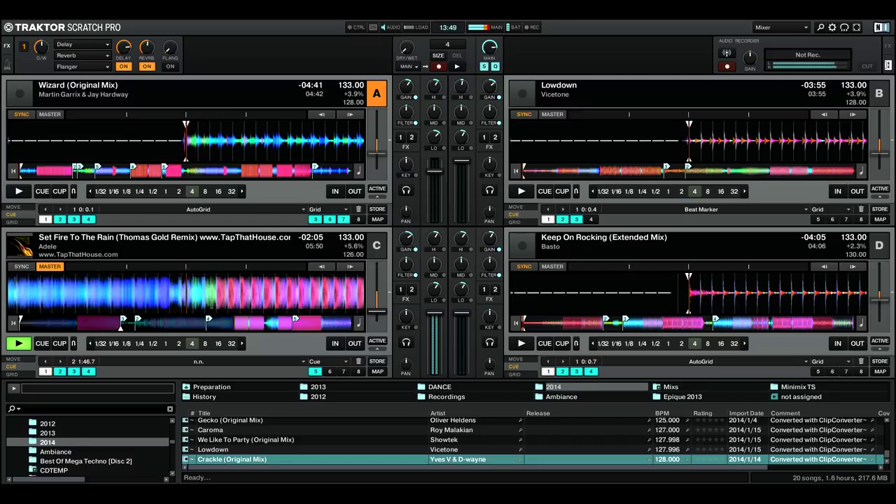
# Step: Start Wizard on deck A, adjust its volume fader and restart it from the cue point
pyautogui.press('space')
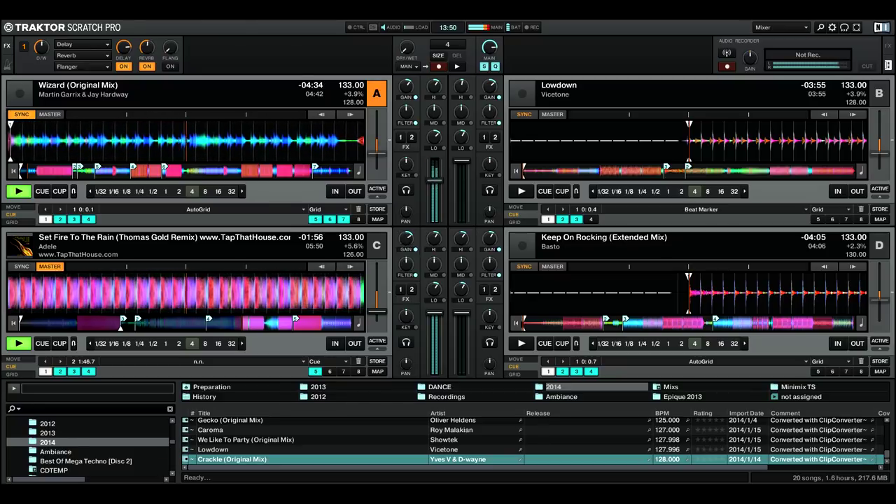
pyautogui.moveTo(433, 194); pyautogui.dragTo(434, 194)
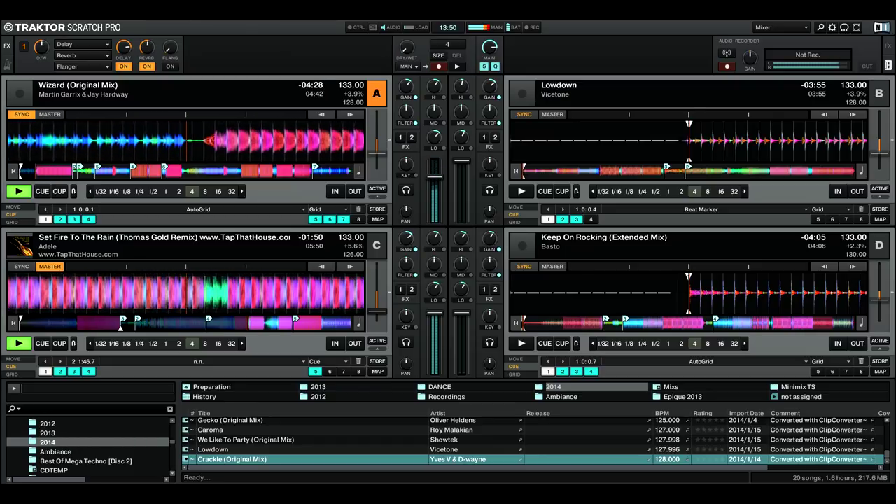
pyautogui.press('c')
pyautogui.press('space')
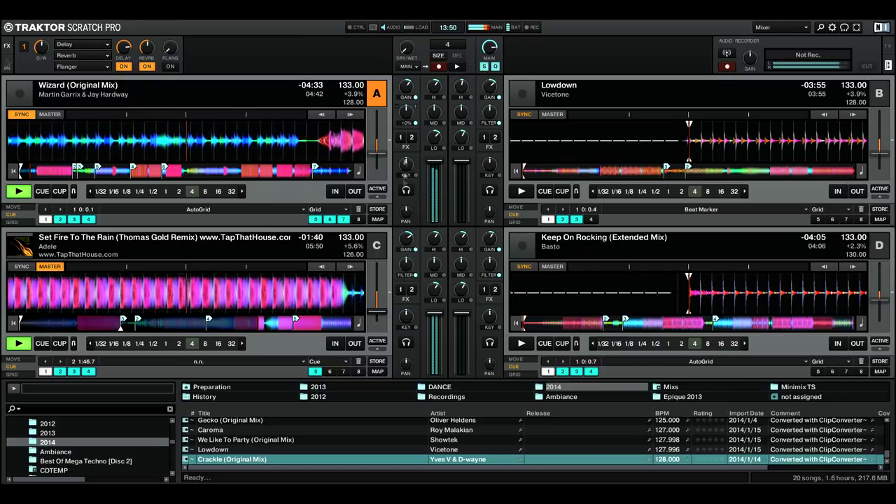
# Step: Reset deck C's filter and jump Set Fire To The Rain to hotcue 5
pyautogui.moveTo(405, 263); pyautogui.dragTo(405, 265)
pyautogui.doubleClick(406, 265)
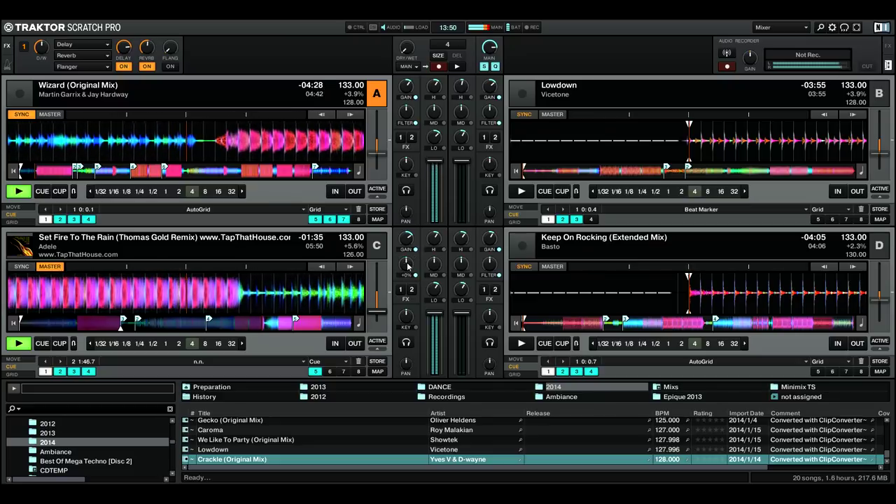
pyautogui.click(316, 372)
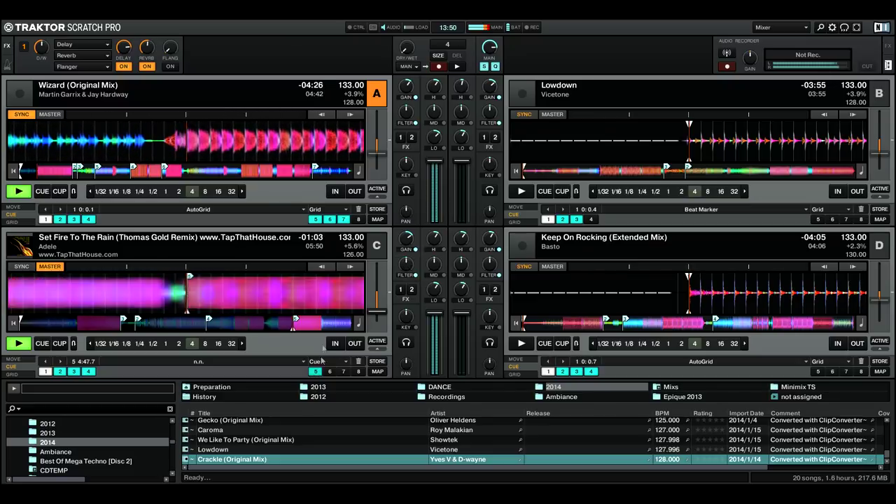
# Step: Fade out Set Fire To The Rain on deck C with a rising filter sweep, stop it and reset the filter
pyautogui.moveTo(407, 262); pyautogui.dragTo(406, 257)
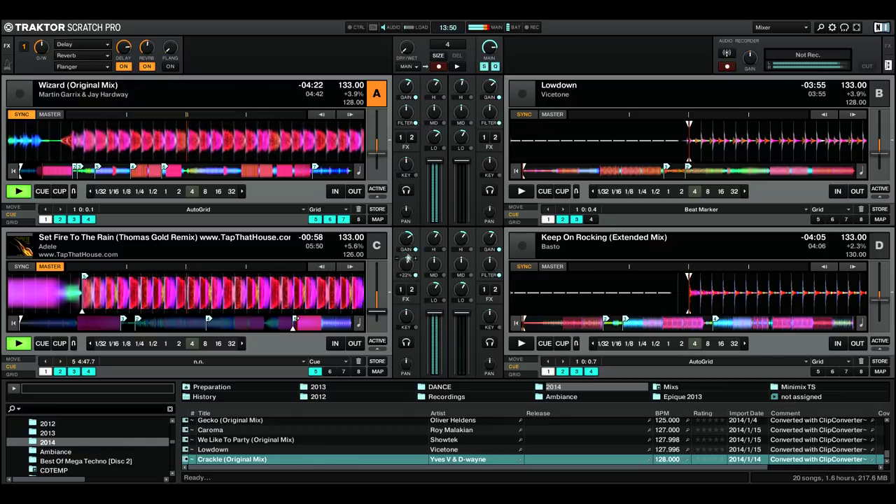
pyautogui.moveTo(406, 270); pyautogui.dragTo(406, 266)
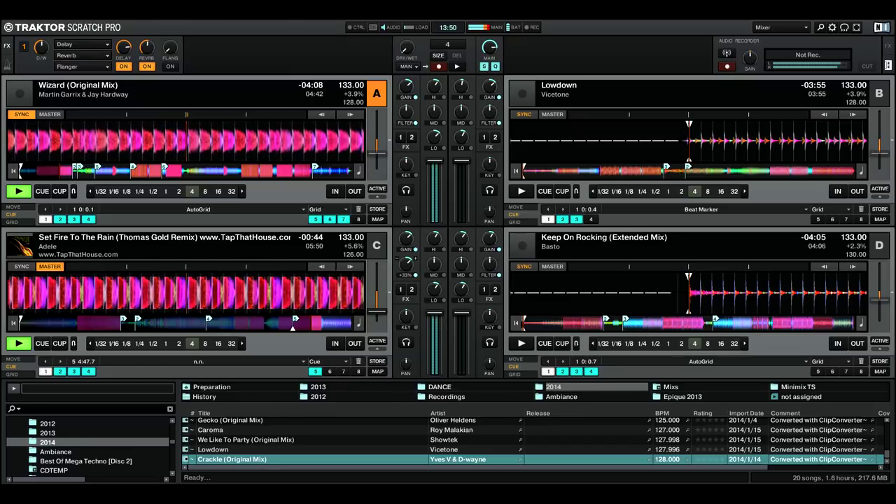
pyautogui.click(348, 253)
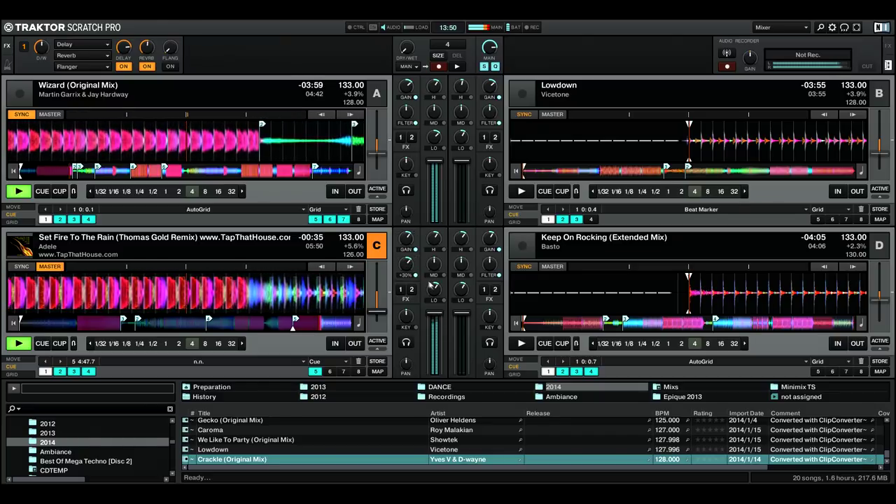
pyautogui.moveTo(403, 266); pyautogui.dragTo(403, 254)
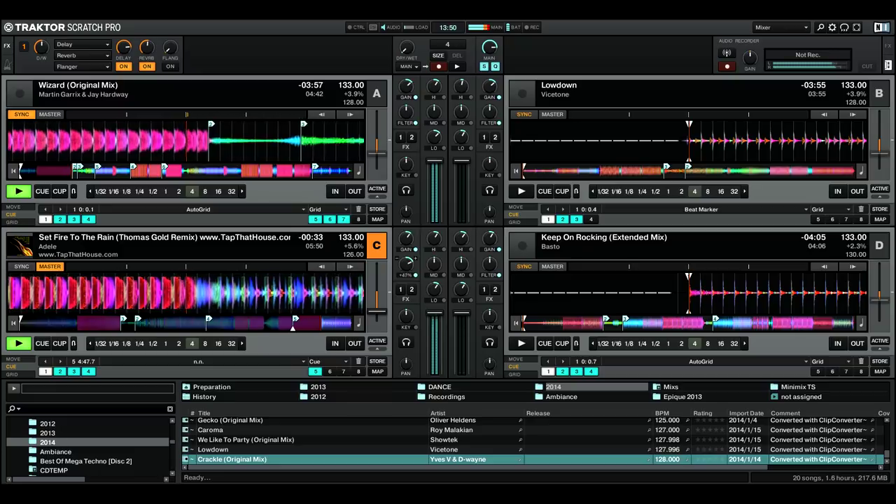
pyautogui.press('q')
pyautogui.doubleClick(405, 264)
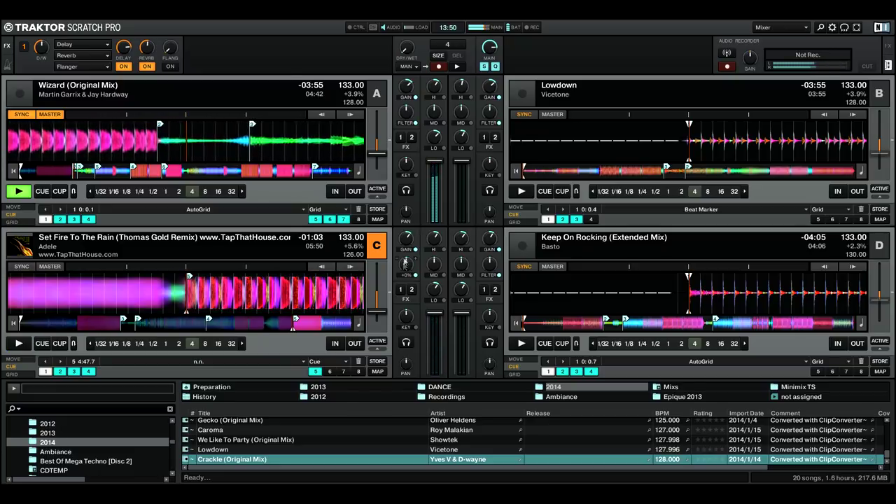
# Step: Raise deck A's tempo to 134.06 BPM and start Lowdown on deck B
pyautogui.click(605, 91)
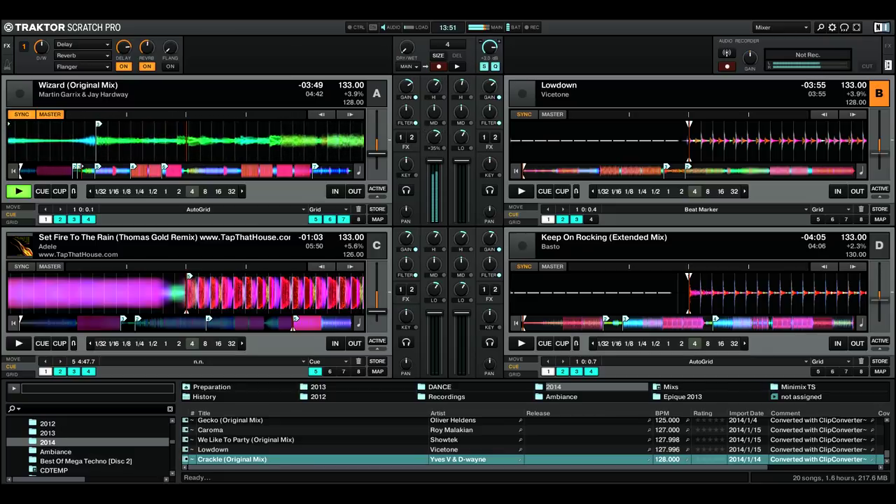
pyautogui.moveTo(377, 154); pyautogui.dragTo(378, 155)
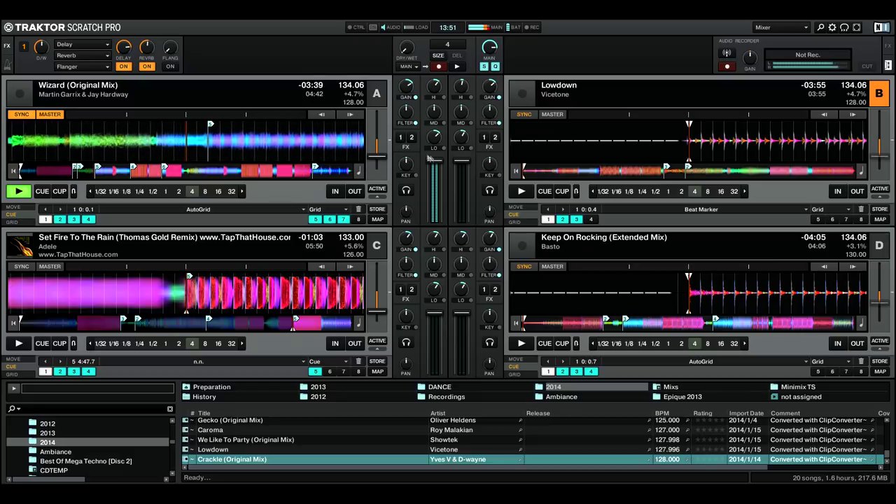
pyautogui.click(522, 191)
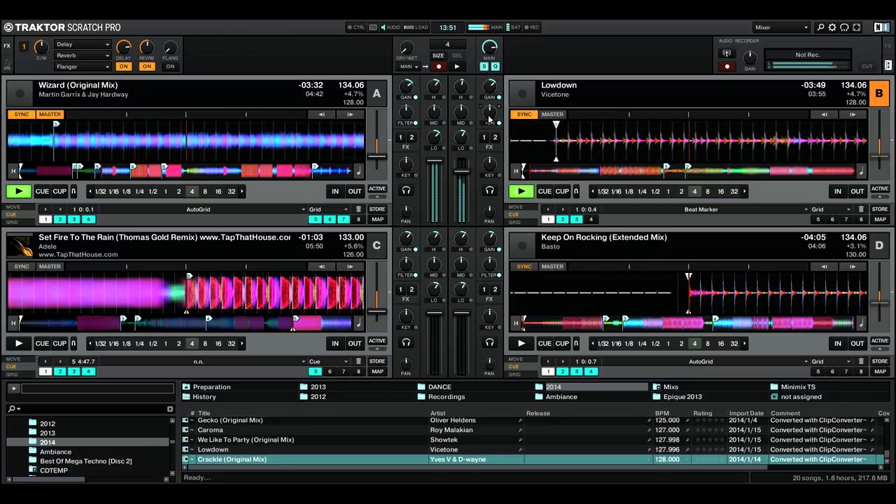
# Step: Retrigger Lowdown on deck B, raise the deck's gain and return the track to its cue point
pyautogui.press('k')
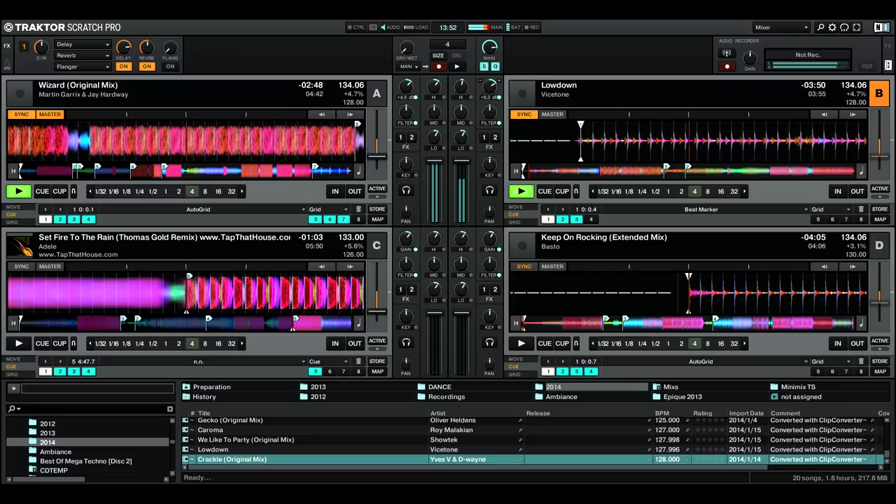
pyautogui.moveTo(491, 96); pyautogui.dragTo(492, 91)
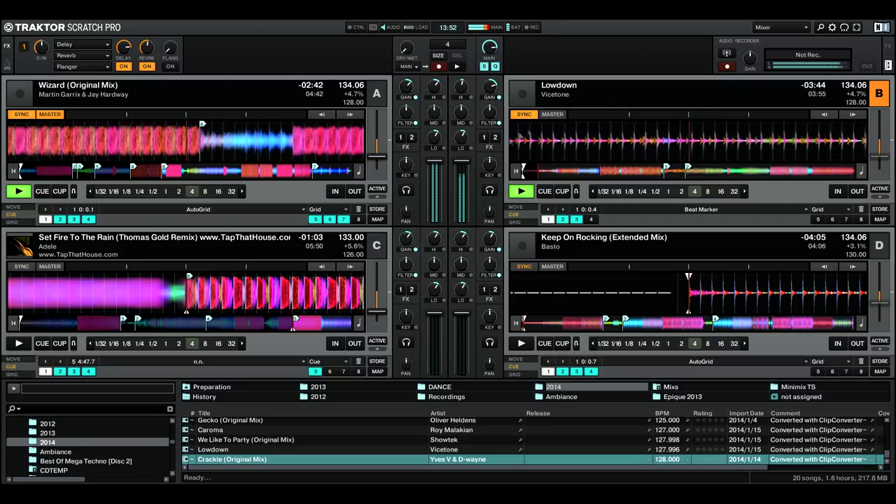
pyautogui.click(545, 191)
pyautogui.moveTo(462, 161); pyautogui.dragTo(462, 163)
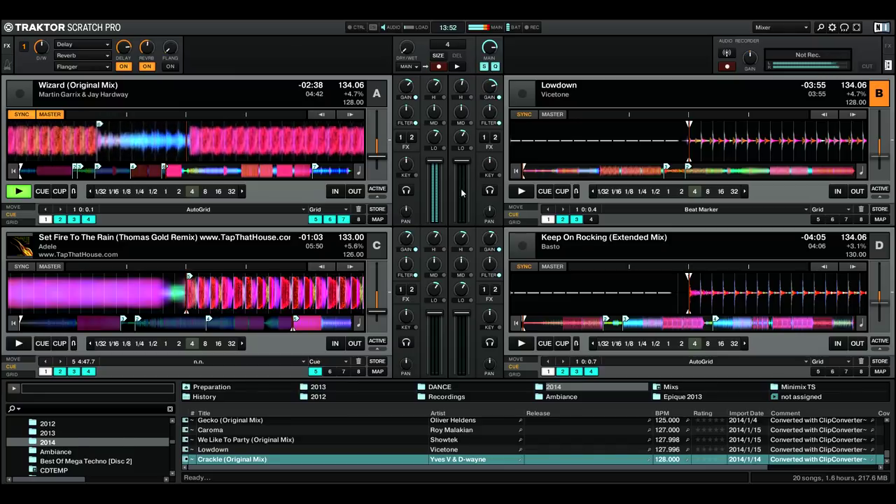
# Step: Start Lowdown on deck B, set its gain to about +7.4 dB and sweep its filter down to -100%
pyautogui.press('space')
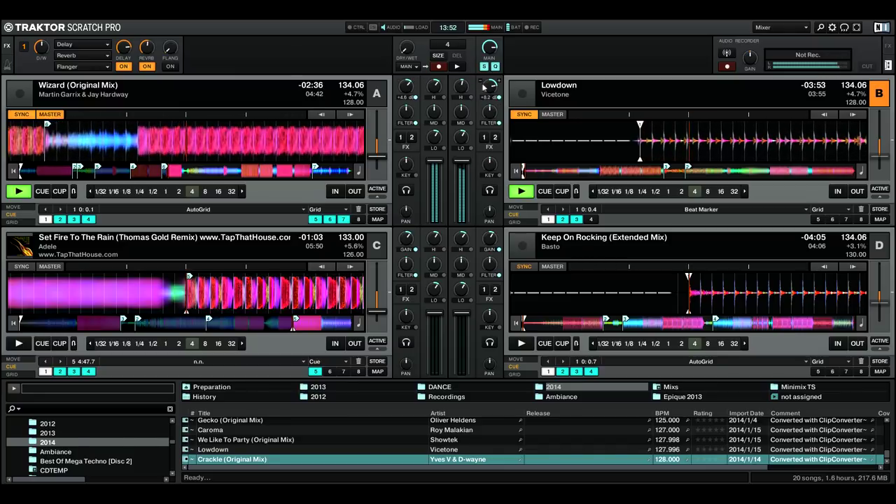
pyautogui.moveTo(489, 91); pyautogui.dragTo(488, 101)
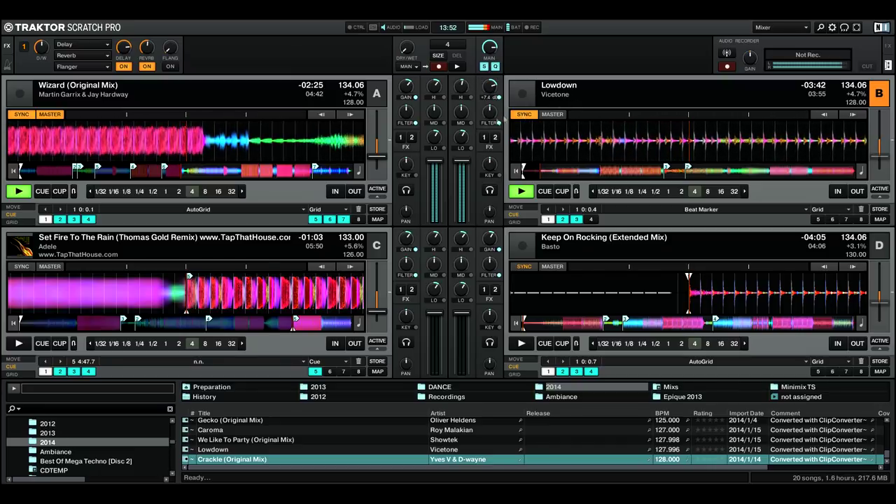
pyautogui.moveTo(490, 112); pyautogui.dragTo(490, 159)
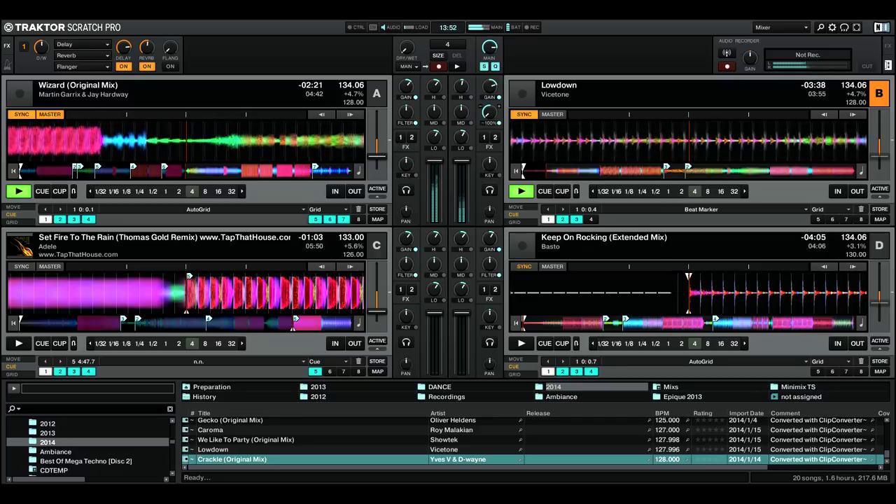
# Step: Reset deck B's filter, restart Lowdown from its cue point and raise its volume fader
pyautogui.press('k')
pyautogui.doubleClick(490, 118)
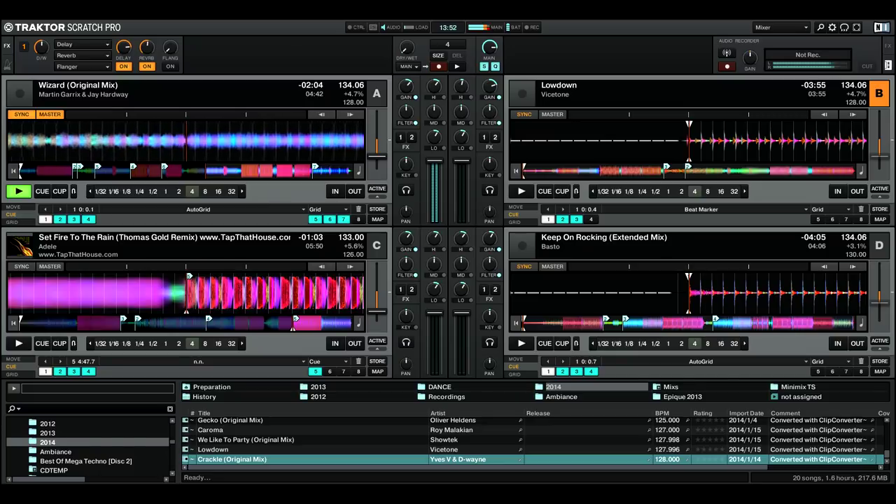
pyautogui.press('space')
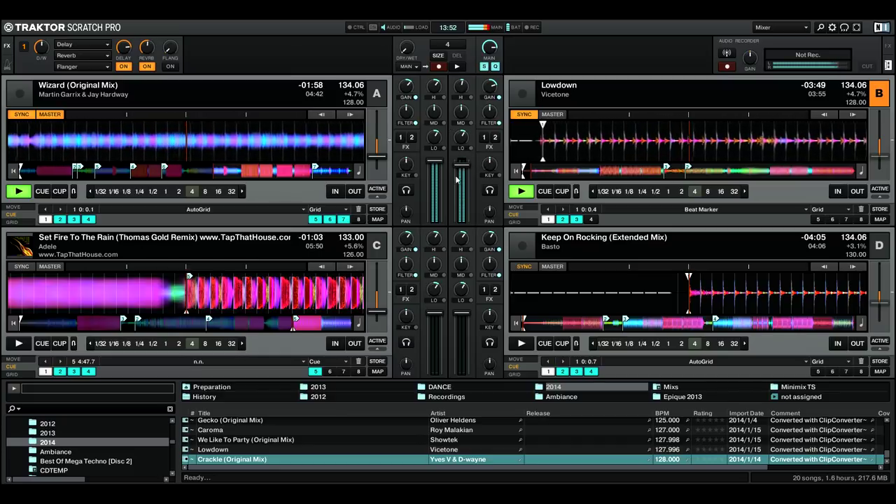
pyautogui.moveTo(456, 180); pyautogui.dragTo(460, 162)
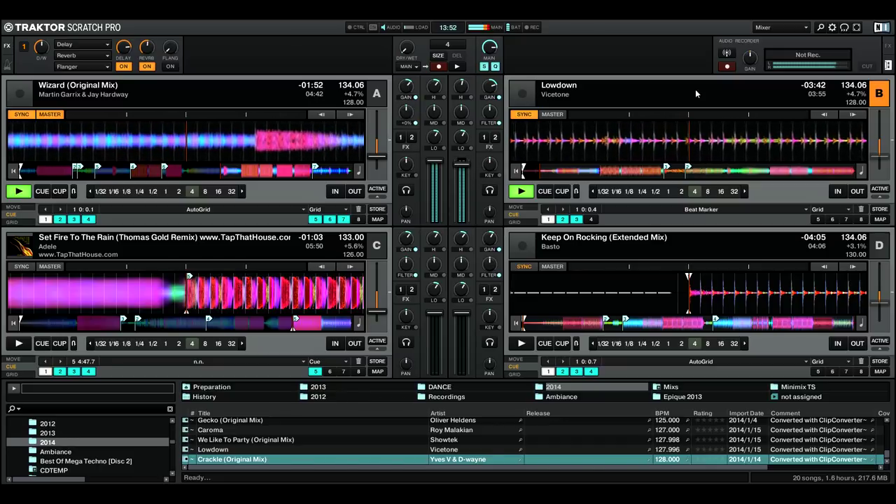
# Step: Restart Lowdown from deck B's first hotcue and raise the deck's volume fader to full
pyautogui.click(549, 219)
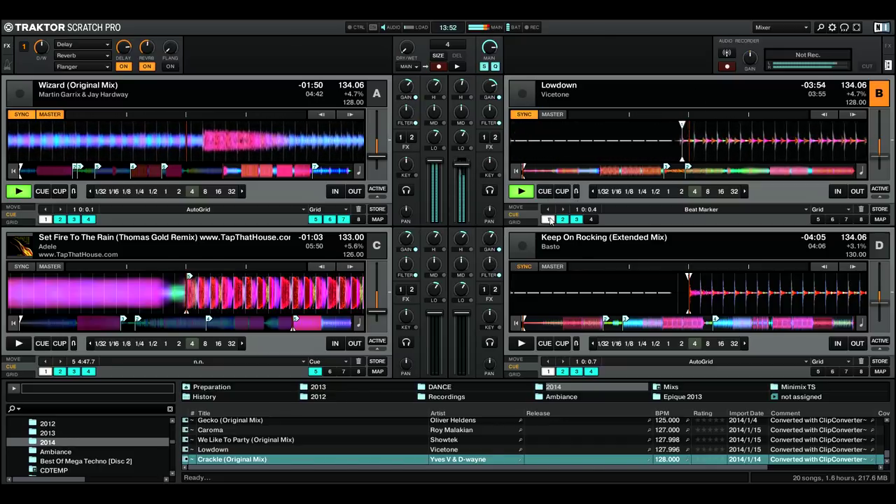
pyautogui.moveTo(461, 164); pyautogui.dragTo(462, 162)
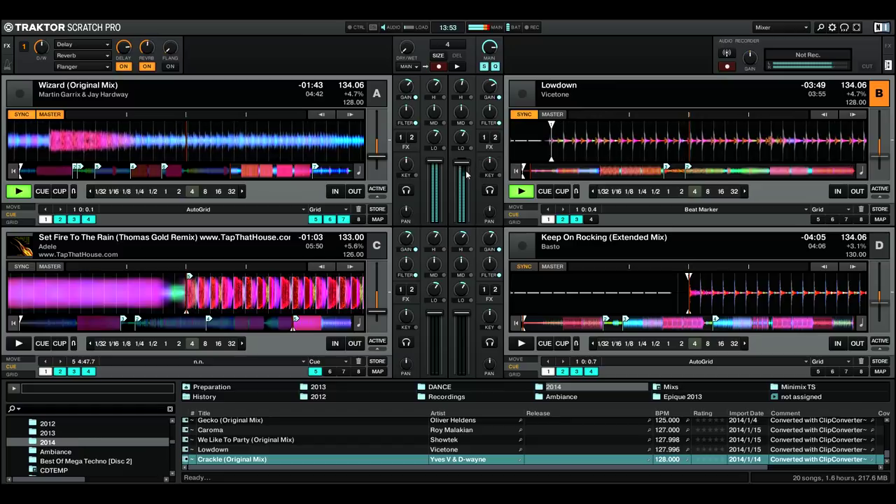
pyautogui.moveTo(462, 176); pyautogui.dragTo(462, 174)
# Step: Return Lowdown to its cue point, start it on deck B and retrigger it from the beginning with the gain around +6.8 dB
pyautogui.press('k')
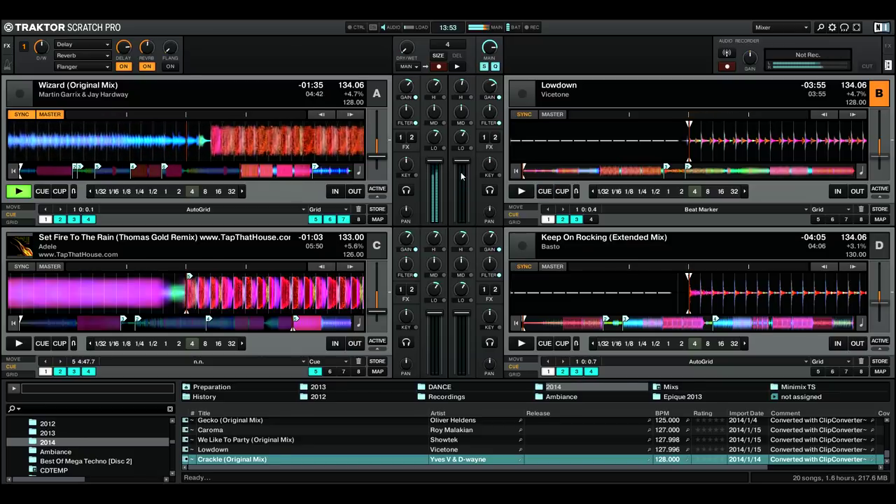
pyautogui.press('l')
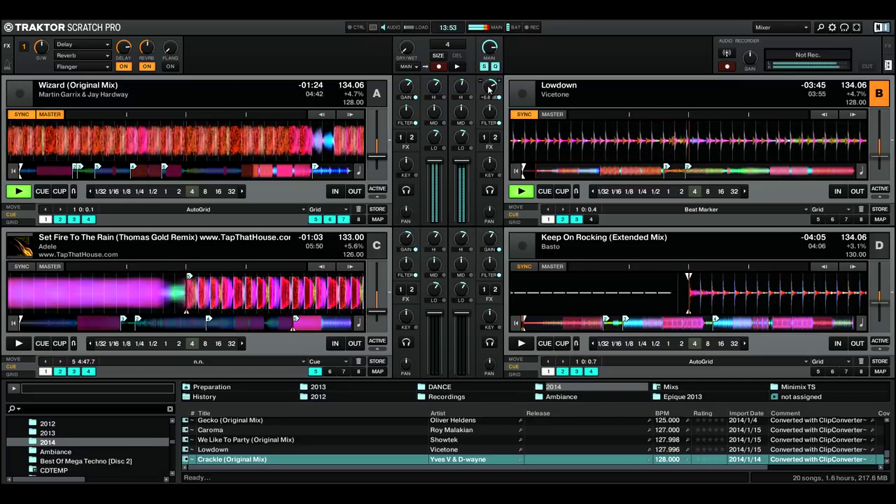
pyautogui.click(549, 220)
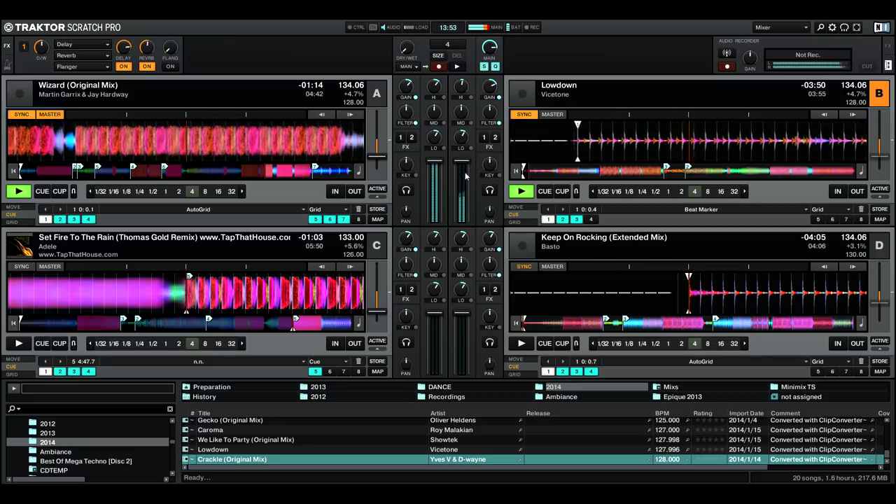
pyautogui.press('k')
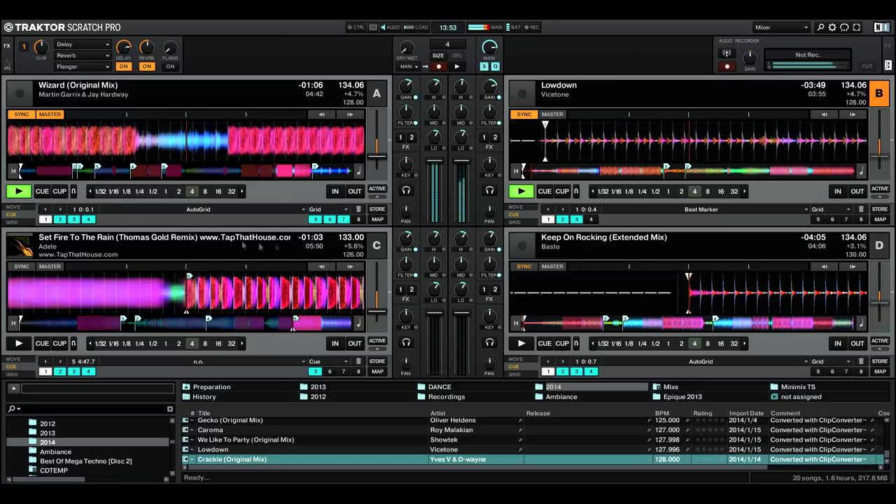
# Step: Jump Wizard to its seventh hotcue on deck A and set a 4-beat loop
pyautogui.click(344, 221)
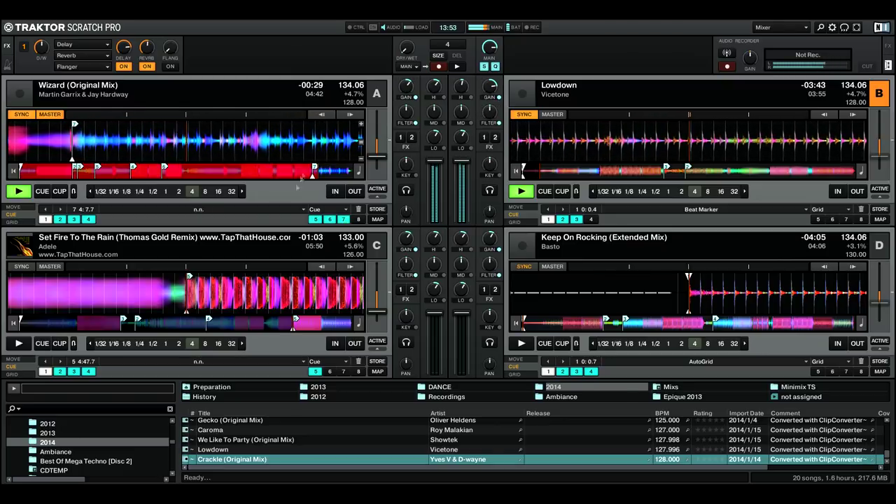
pyautogui.click(193, 191)
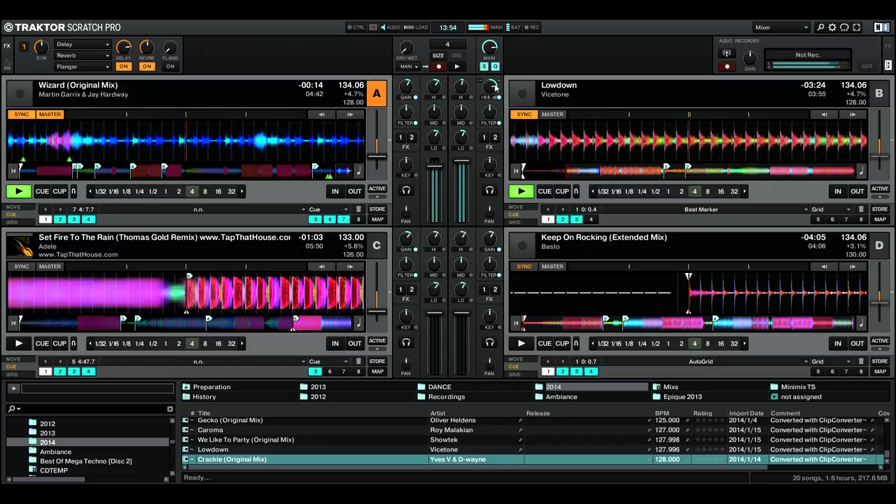
pyautogui.moveTo(409, 85)
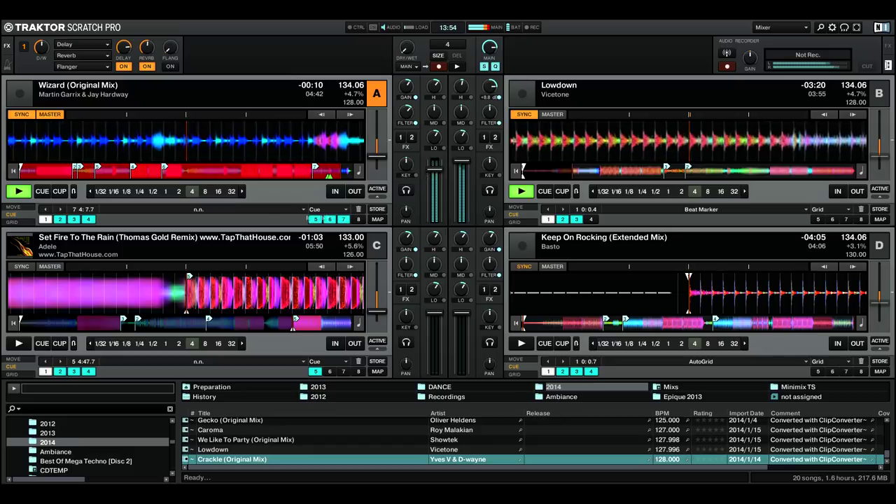
# Step: Fade out Wizard by lowering deck A's filter and volume fader, and jump Lowdown ahead to its 1:40.2 hotcue
pyautogui.moveTo(407, 114); pyautogui.dragTo(407, 134)
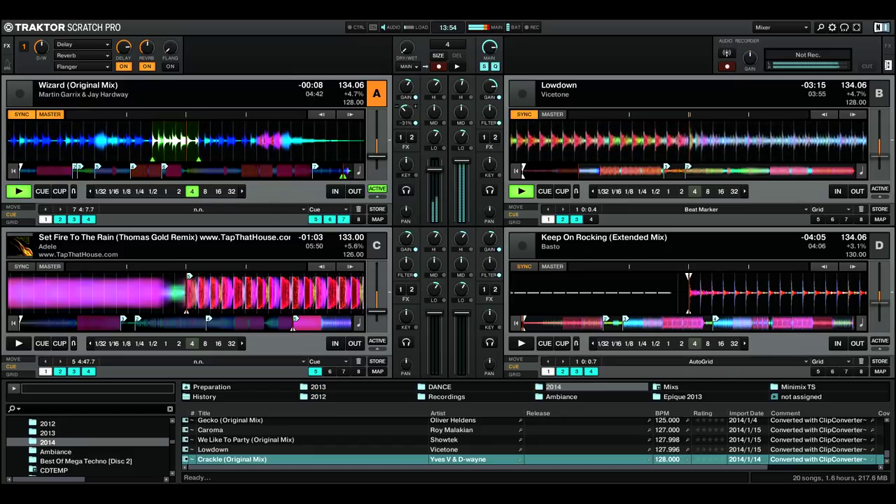
pyautogui.moveTo(436, 168); pyautogui.dragTo(436, 171)
pyautogui.moveTo(406, 111); pyautogui.dragTo(414, 114)
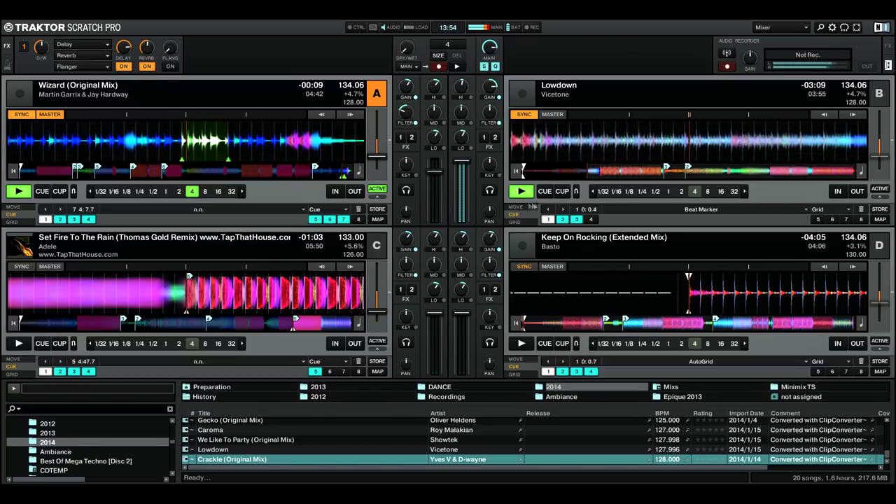
pyautogui.moveTo(410, 109)
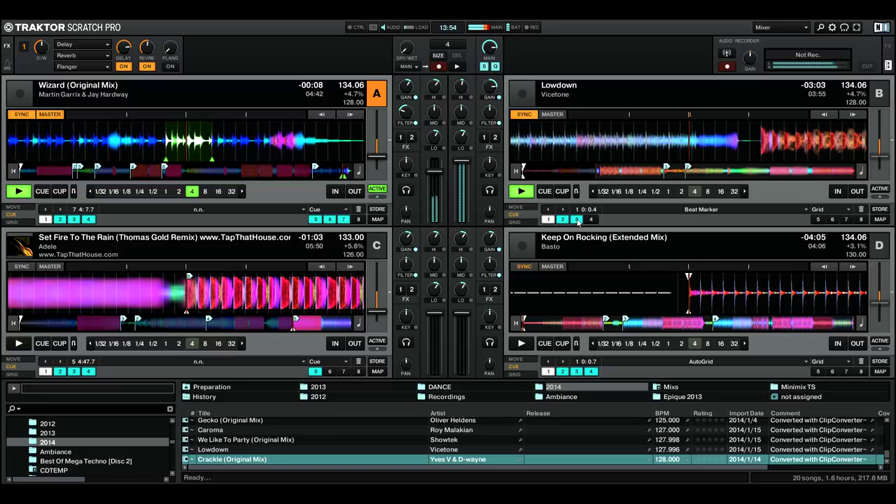
pyautogui.click(578, 219)
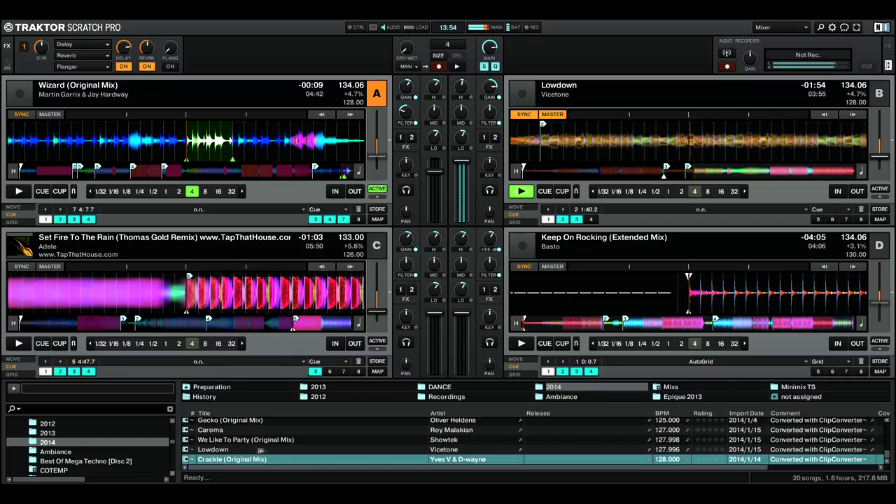
# Step: Load Crackle (Original Mix) from the 2014 playlist into deck C and browse up through the track list
pyautogui.moveTo(243, 460); pyautogui.dragTo(198, 306)
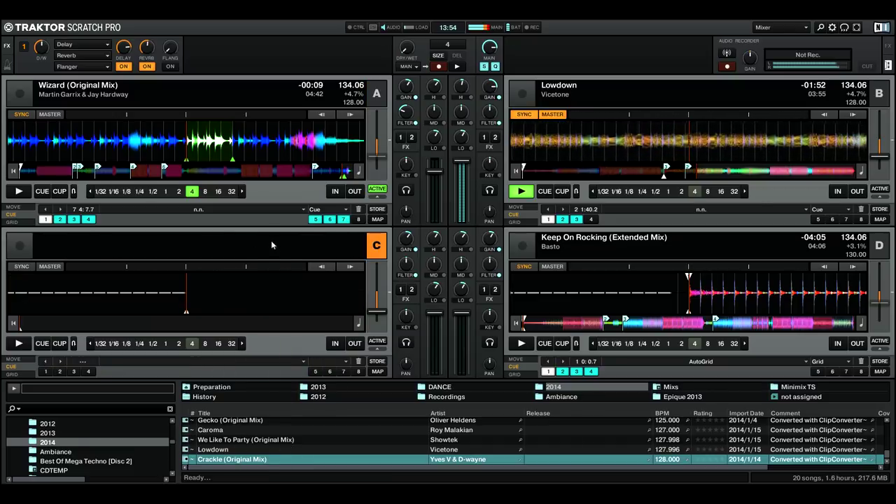
pyautogui.click(531, 279)
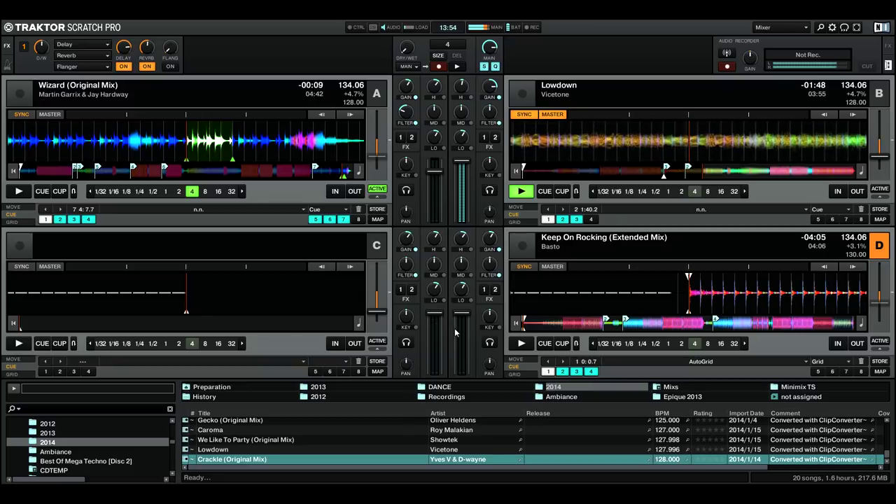
pyautogui.scroll(2, 264, 462)
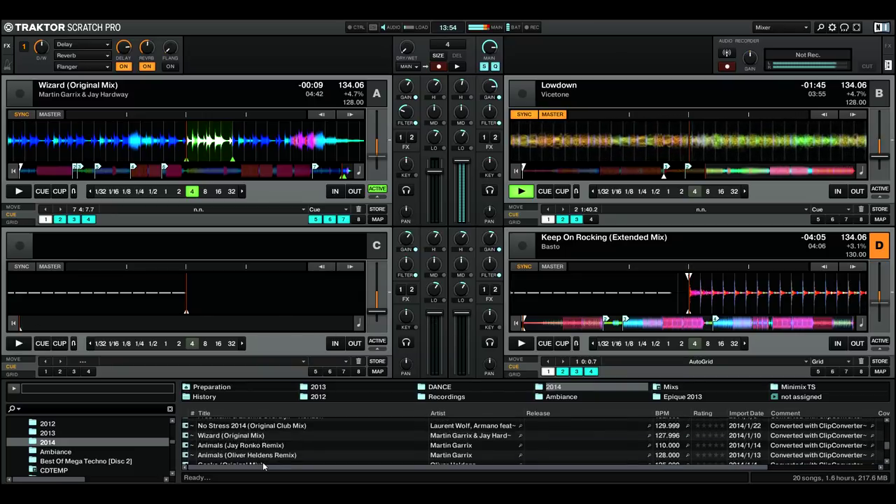
pyautogui.scroll(3, 264, 464)
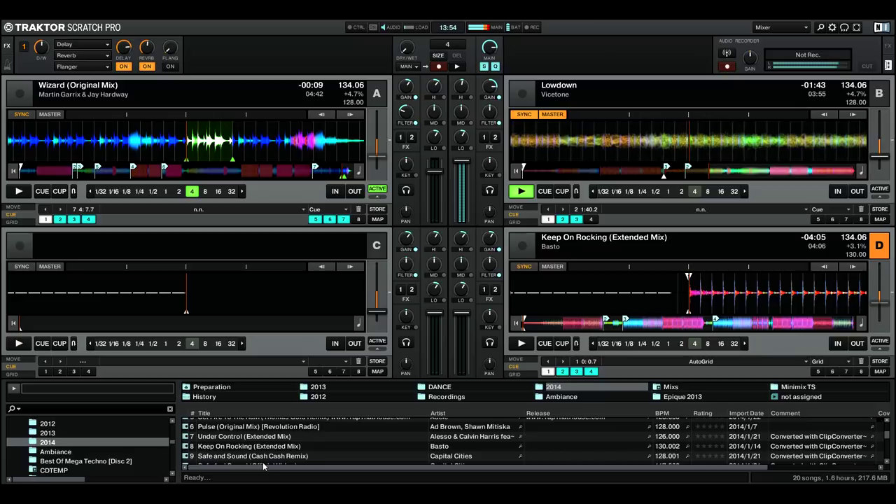
pyautogui.doubleClick(263, 463)
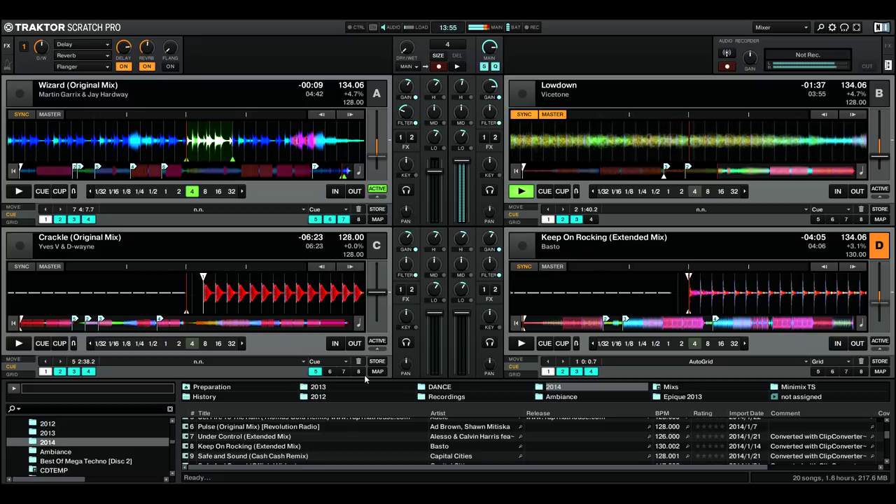
# Step: Prepare Crackle on deck C with a lowered volume fader, tempo synced to 134.06 BPM and the playhead at its first hotcue
pyautogui.moveTo(435, 313); pyautogui.dragTo(435, 373)
pyautogui.click(21, 267)
pyautogui.click(45, 371)
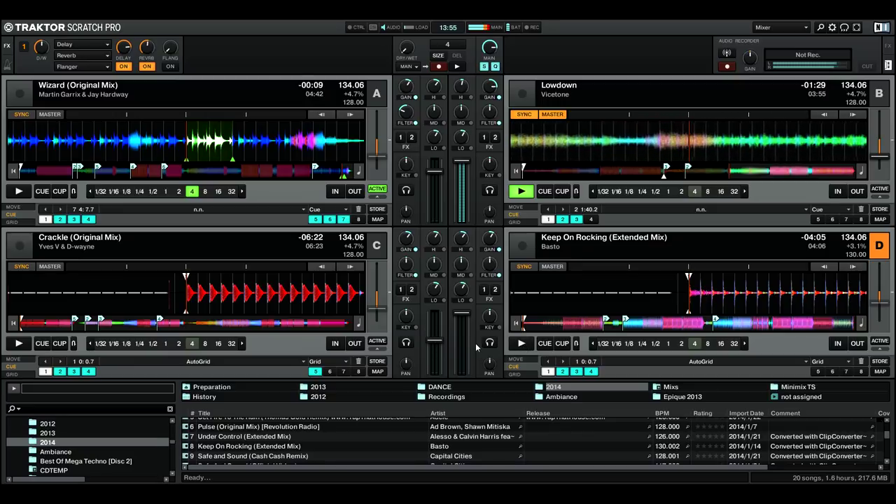
# Step: Set Keep On Rocking to its first hotcue, lower deck D's volume fader slightly and make deck C the focused deck
pyautogui.click(549, 373)
pyautogui.click(329, 245)
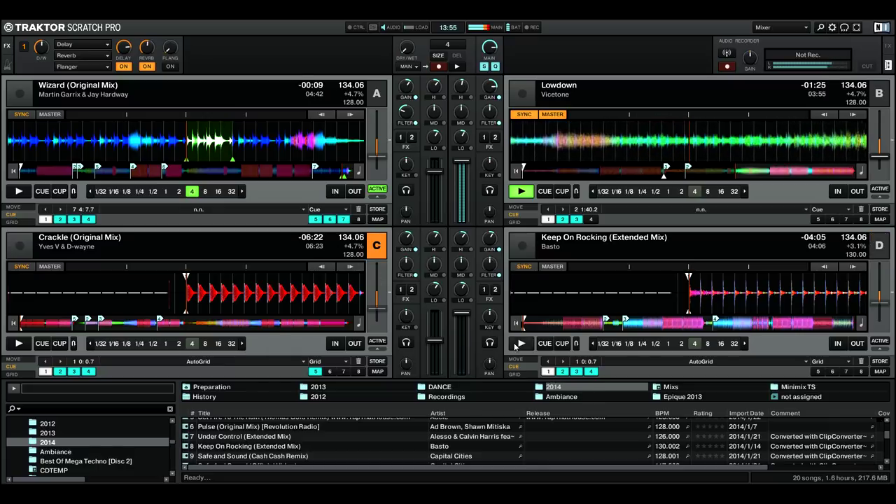
pyautogui.moveTo(461, 315); pyautogui.dragTo(461, 328)
# Step: Stab Crackle's cue point on deck C repeatedly, alternating with Keep On Rocking's cue on deck D, and raise deck C's fader slightly
pyautogui.press('c')
pyautogui.press('c')
pyautogui.press('c')
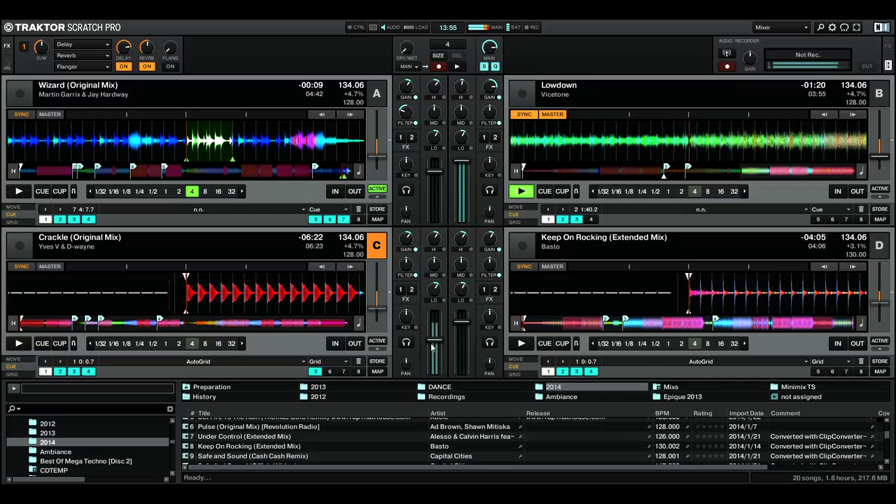
pyautogui.moveTo(435, 341); pyautogui.dragTo(434, 339)
pyautogui.press('c')
pyautogui.click(545, 347)
pyautogui.press('c')
pyautogui.click(546, 347)
pyautogui.press('c')
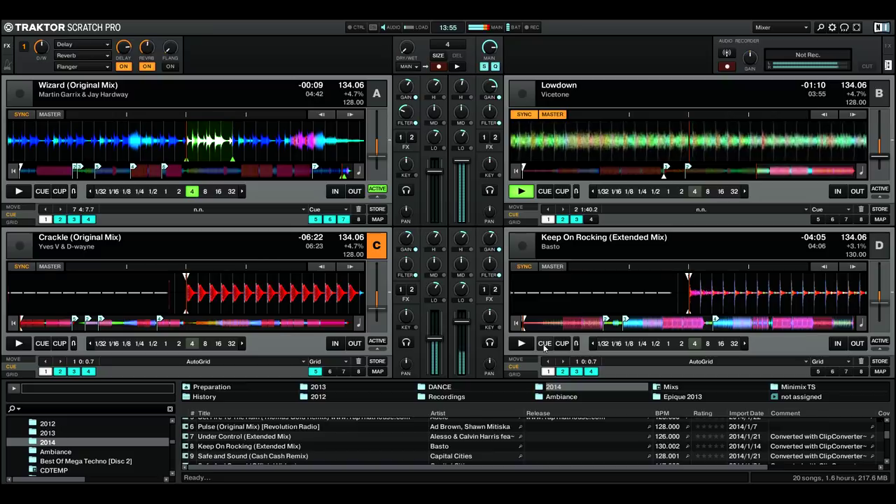
# Step: Trigger Keep On Rocking from its cue point on deck D twice, returning it to the cue each time
pyautogui.click(561, 344)
pyautogui.click(544, 345)
pyautogui.click(558, 345)
pyautogui.click(546, 344)
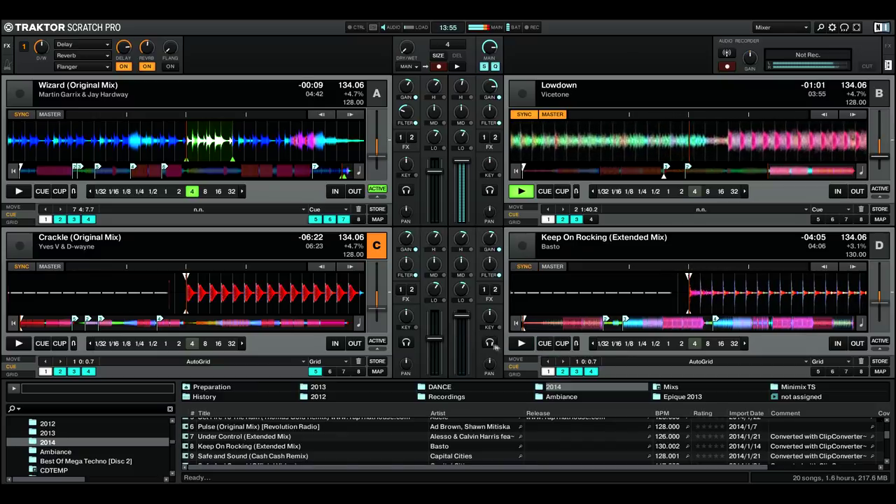
# Step: Start Keep On Rocking on deck D, set its gain to about +4.2 dB and restart it from its first hotcue
pyautogui.click(521, 343)
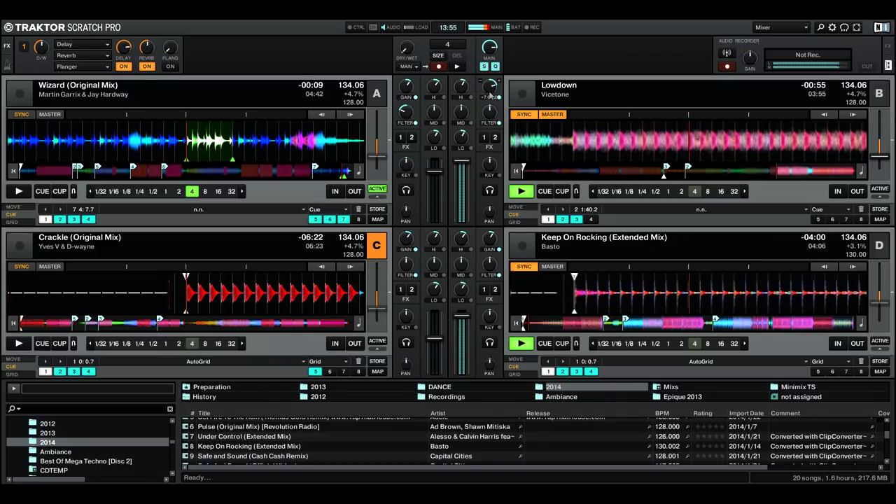
pyautogui.scroll(1, 459, 336)
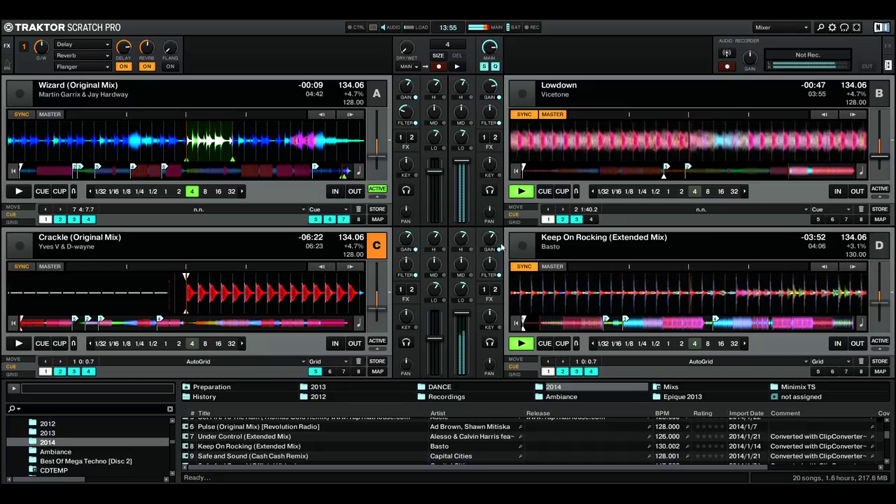
pyautogui.click(549, 372)
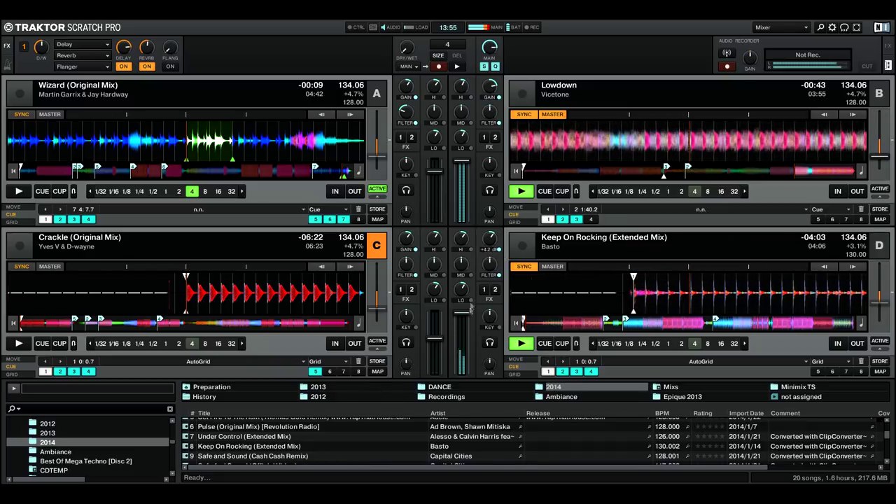
pyautogui.moveTo(492, 246)
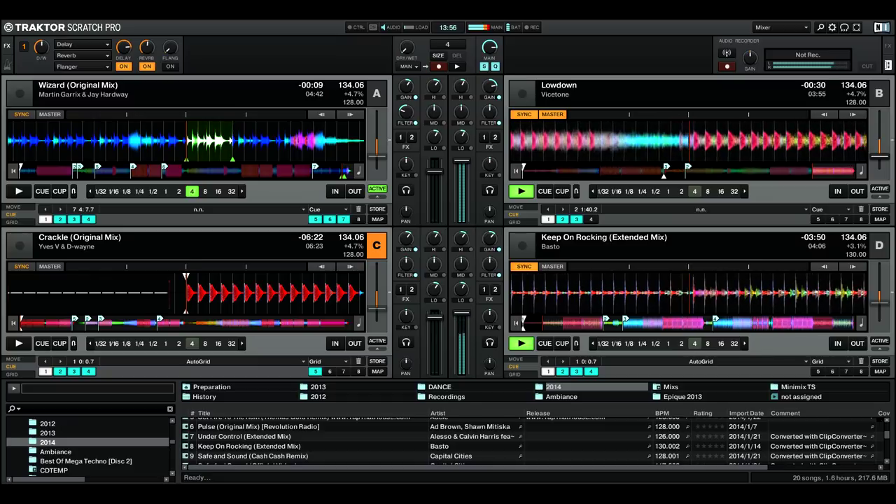
# Step: Start Crackle on deck C and set a 4-beat loop near its opening
pyautogui.press('space')
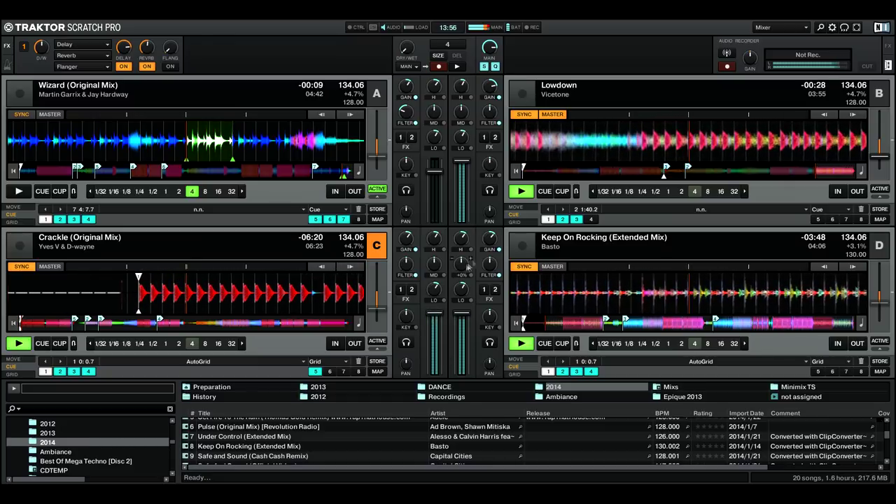
pyautogui.click(193, 344)
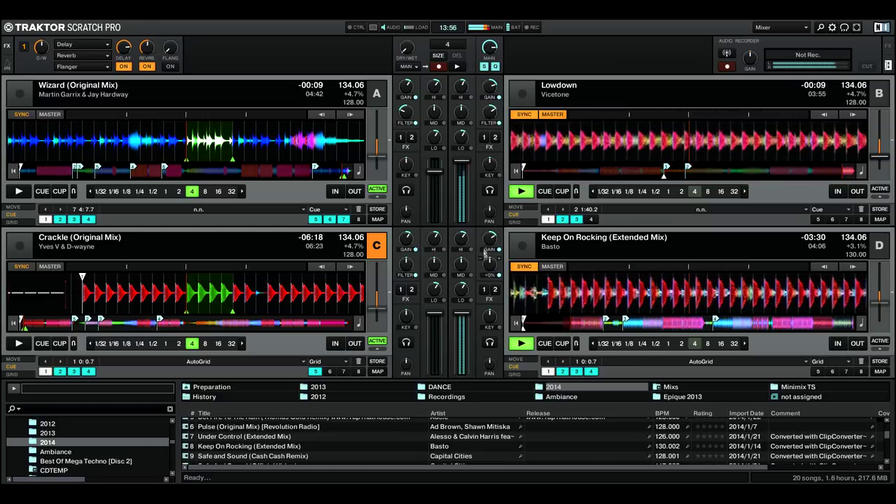
# Step: Jump Keep On Rocking to its second hotcue, focus deck D and adjust the deck's gain
pyautogui.click(564, 372)
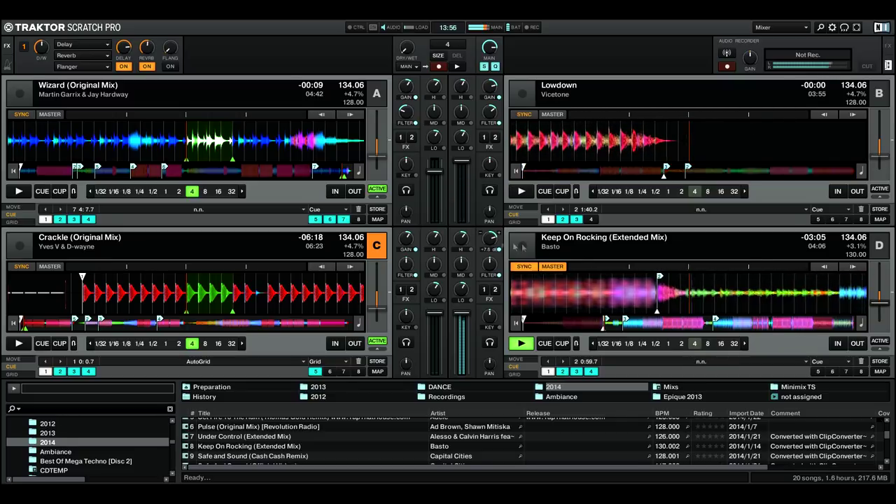
pyautogui.click(605, 248)
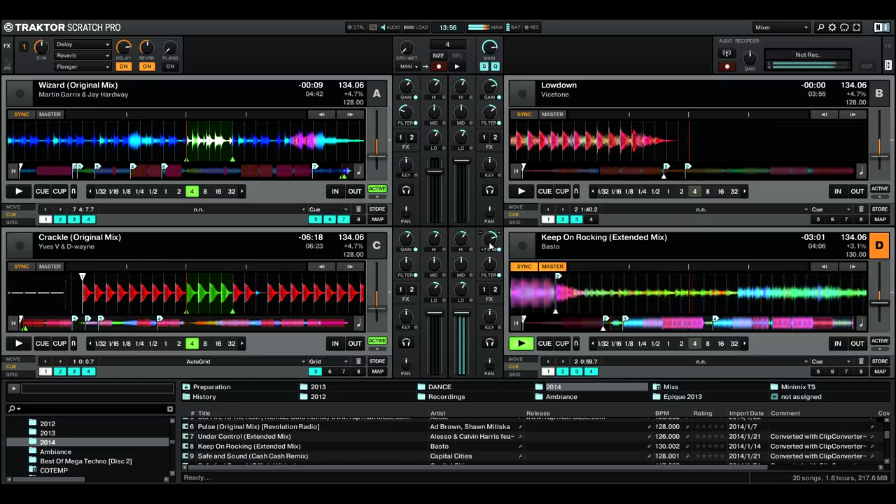
pyautogui.moveTo(492, 52)
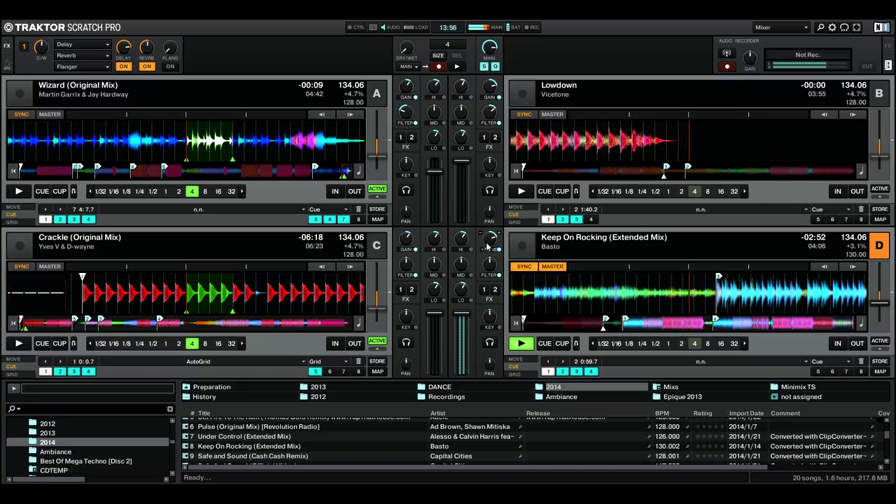
# Step: Return Crackle to its first hotcue on deck C and release the 4-beat loop
pyautogui.click(44, 371)
pyautogui.click(191, 344)
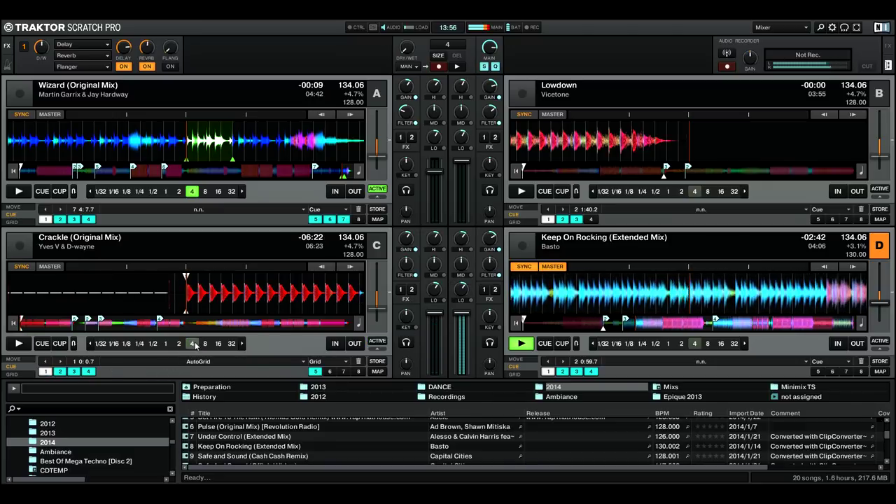
# Step: Preview Crackle from its cue point, set deck C's gain to about +4.2 dB and start the track
pyautogui.press('c')
pyautogui.moveTo(406, 239); pyautogui.dragTo(406, 238)
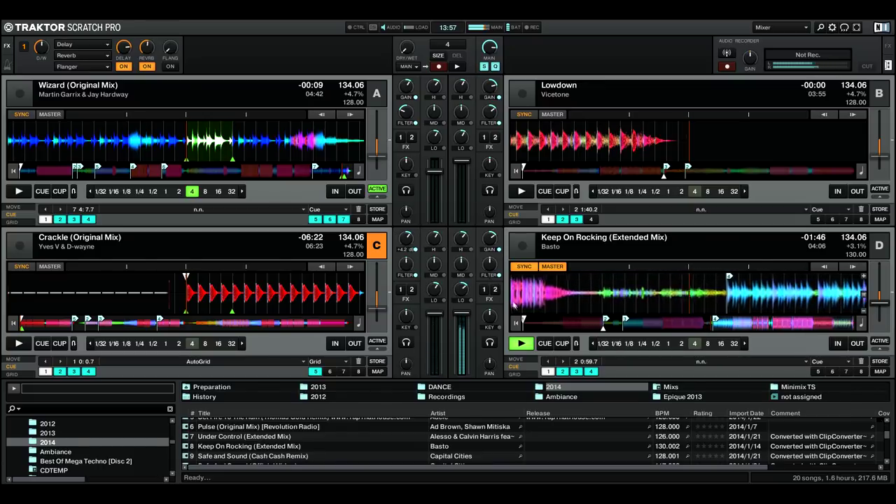
pyautogui.press('space')
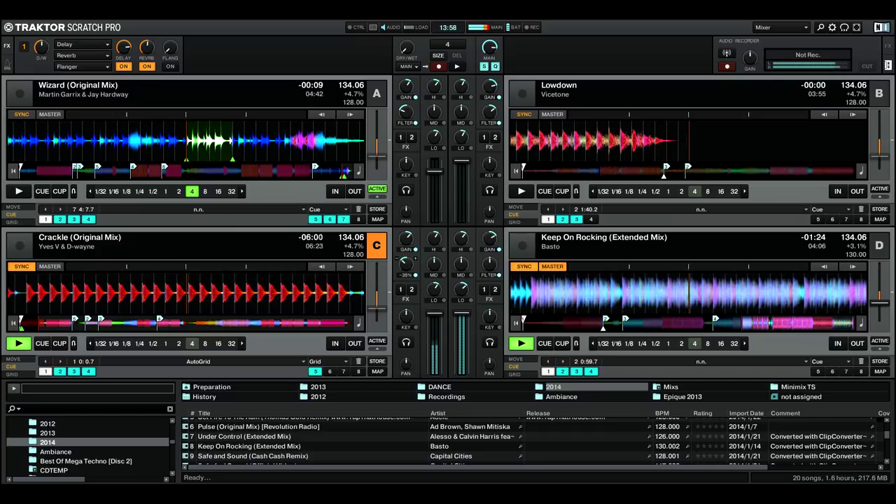
# Step: Return Crackle to its cue point, reset deck C's filter to 0% and restart the track
pyautogui.press('c')
pyautogui.doubleClick(406, 271)
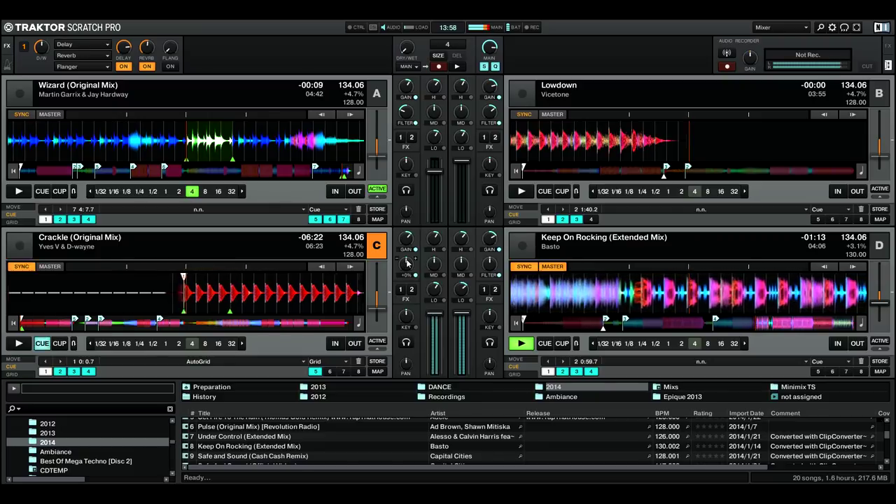
pyautogui.press('space')
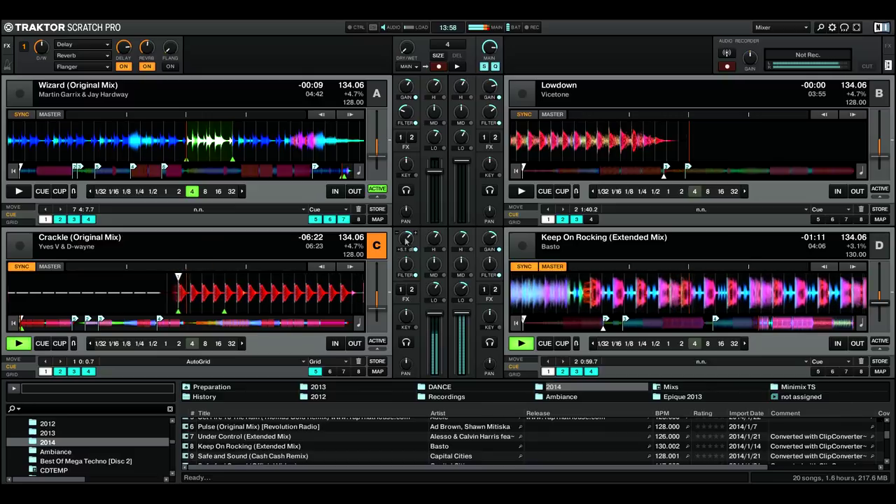
# Step: Set deck C's gain to about +5.8 dB, and raise deck D's filter after centring it at 0%
pyautogui.moveTo(402, 243); pyautogui.dragTo(399, 239)
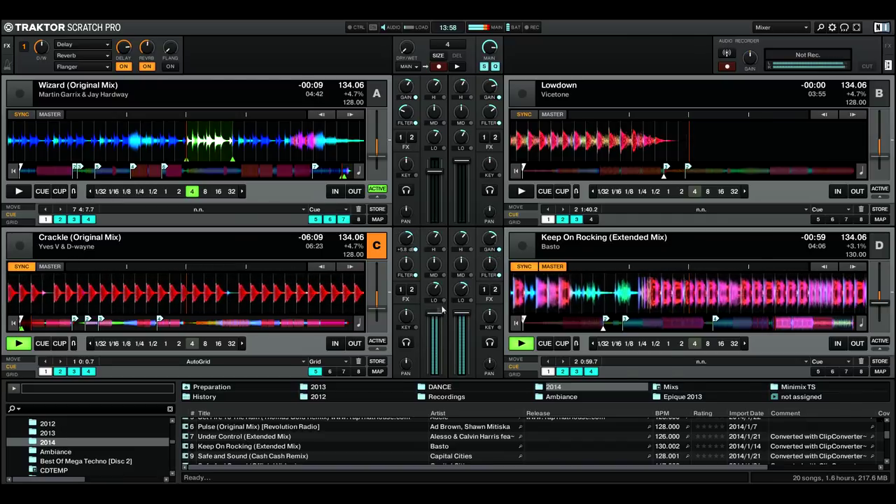
pyautogui.doubleClick(489, 265)
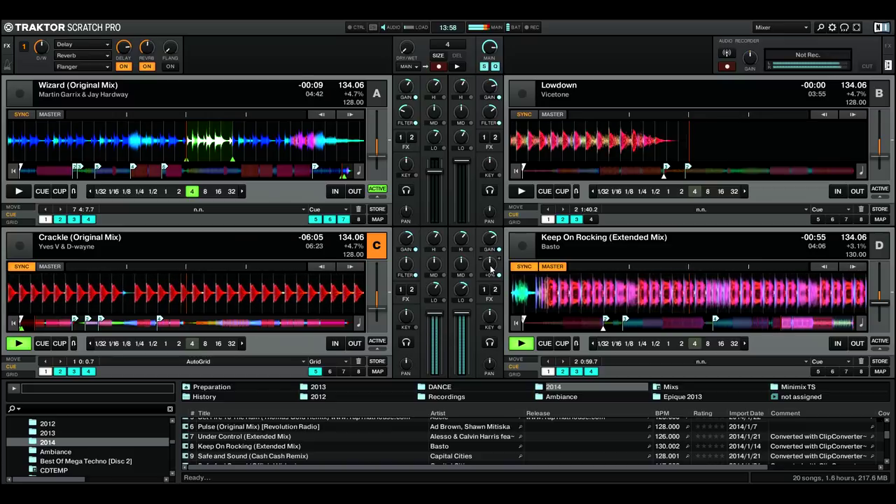
pyautogui.moveTo(491, 268); pyautogui.dragTo(490, 257)
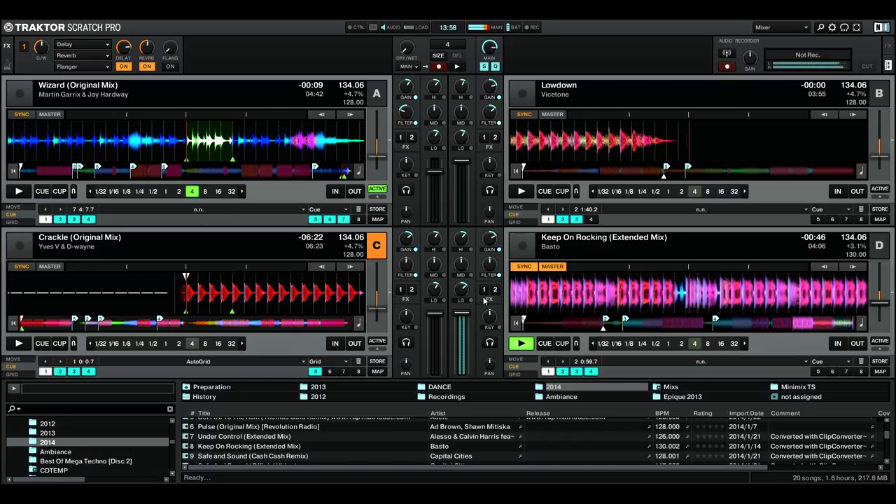
# Step: Start Crackle from its cue point again, set deck C's gain to about +8.0 dB and leave deck C focused
pyautogui.press('space')
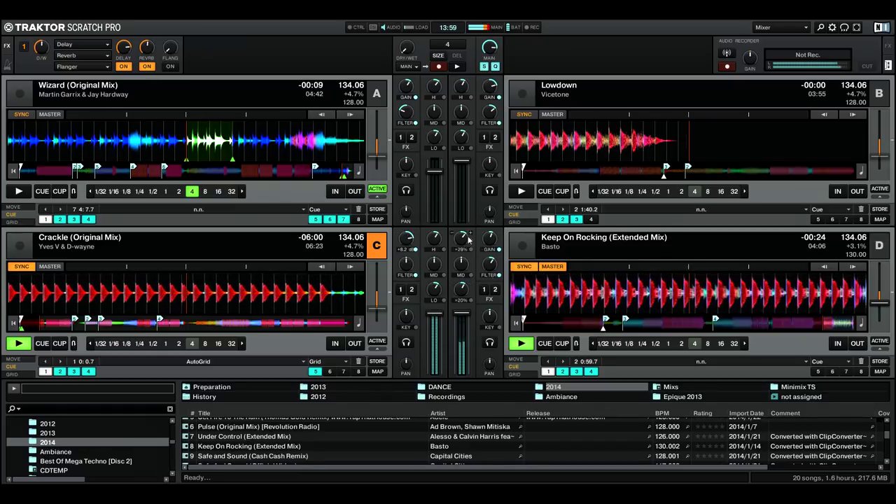
pyautogui.moveTo(410, 240); pyautogui.dragTo(410, 243)
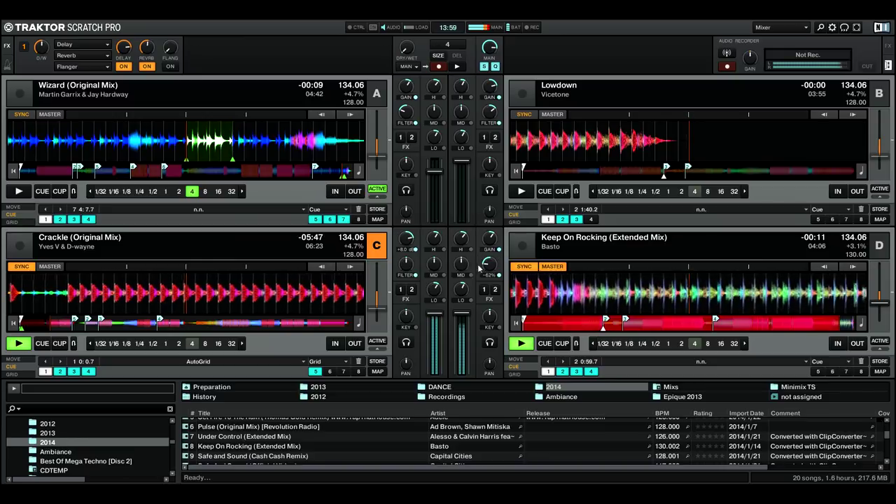
pyautogui.click(571, 250)
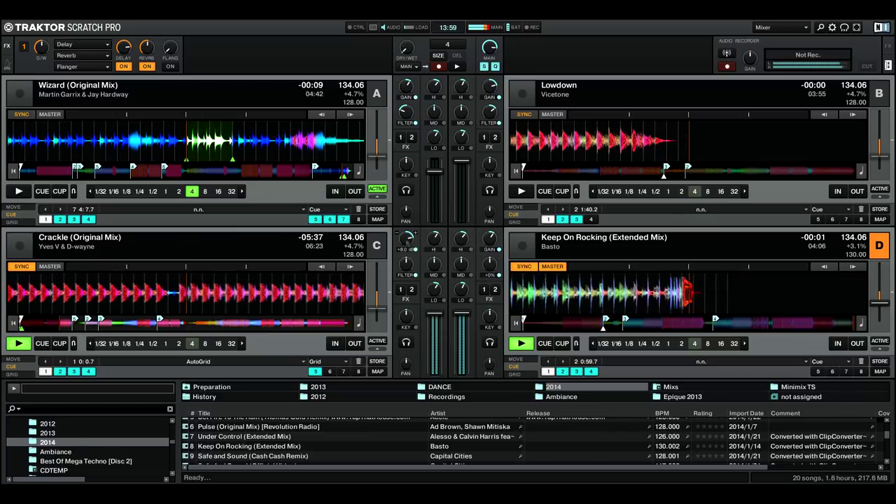
pyautogui.click(385, 245)
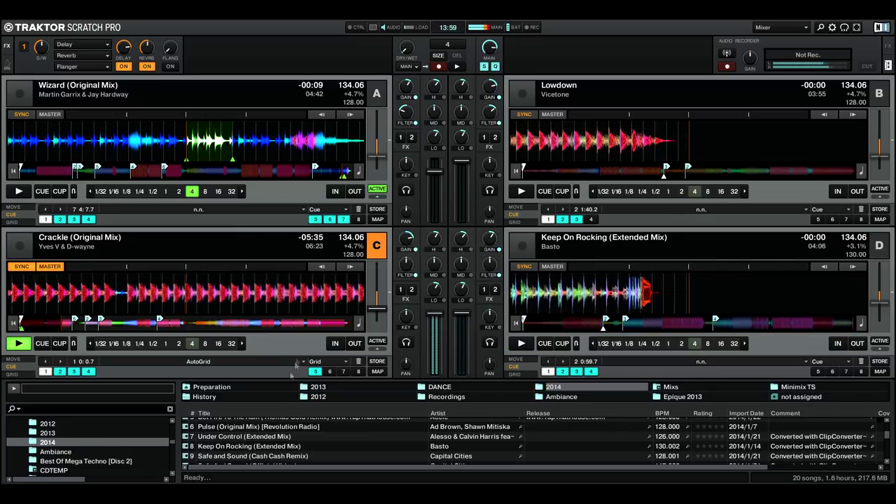
# Step: Find Animals (Oliver Heldens Remix) in the 2014 track list and load it onto deck A
pyautogui.scroll(-3, 271, 443)
pyautogui.scroll(-8, 272, 443)
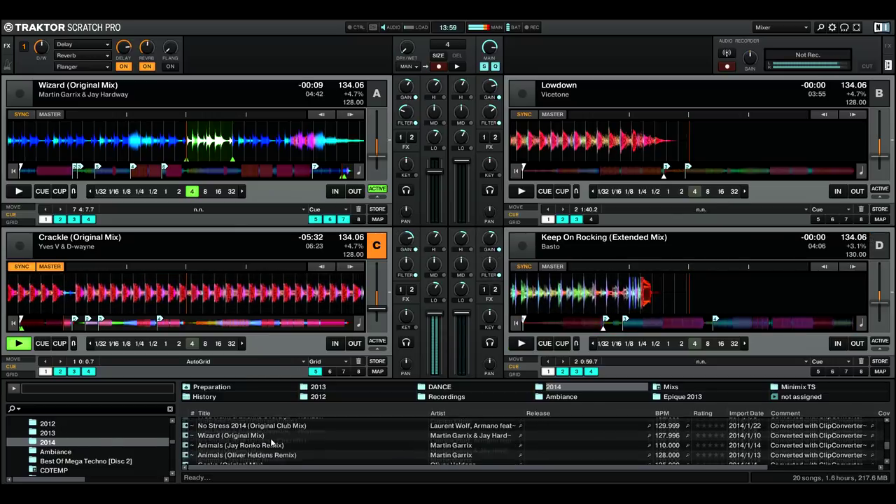
pyautogui.scroll(3, 265, 442)
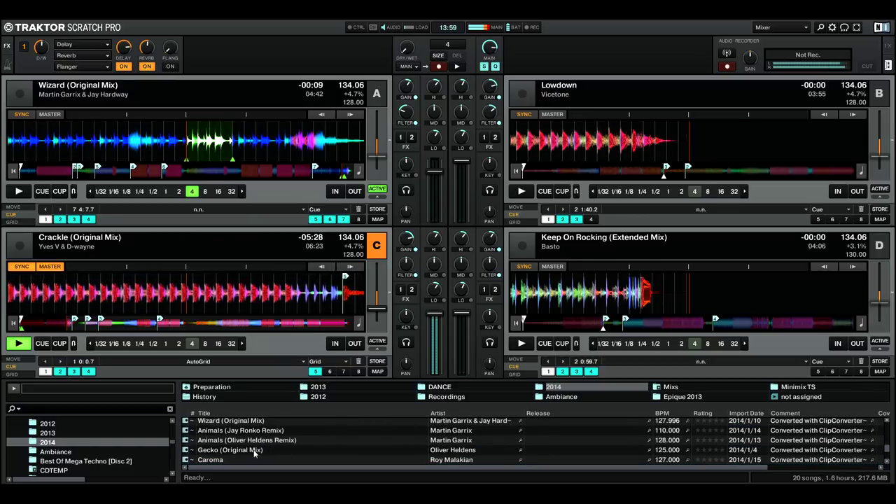
pyautogui.moveTo(257, 446); pyautogui.dragTo(230, 140)
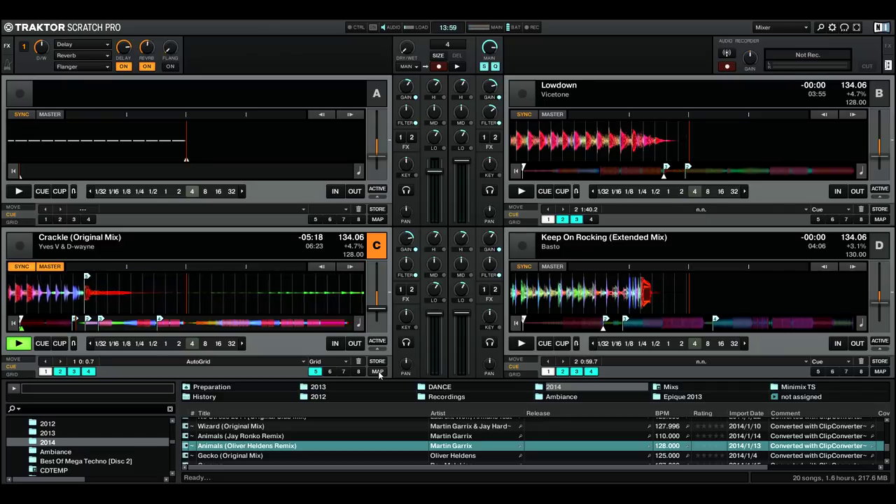
pyautogui.hotkey('ctrl', 'Left')
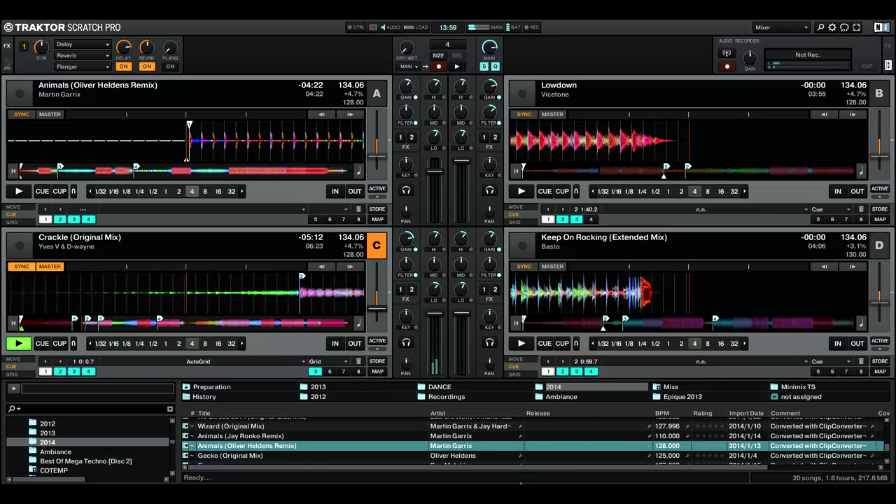
pyautogui.rightClick(517, 493)
pyautogui.click(554, 481)
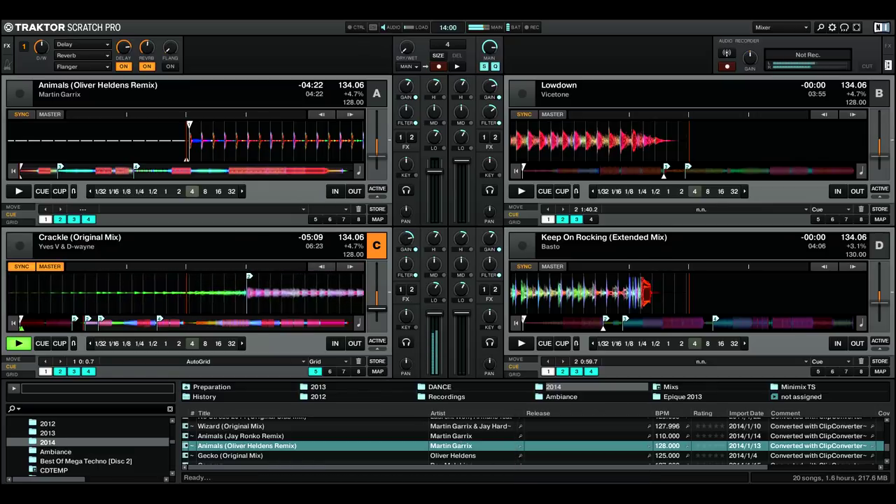
# Step: Load Gecko (Original Mix) from the 2014 track list onto deck B
pyautogui.moveTo(408, 249)
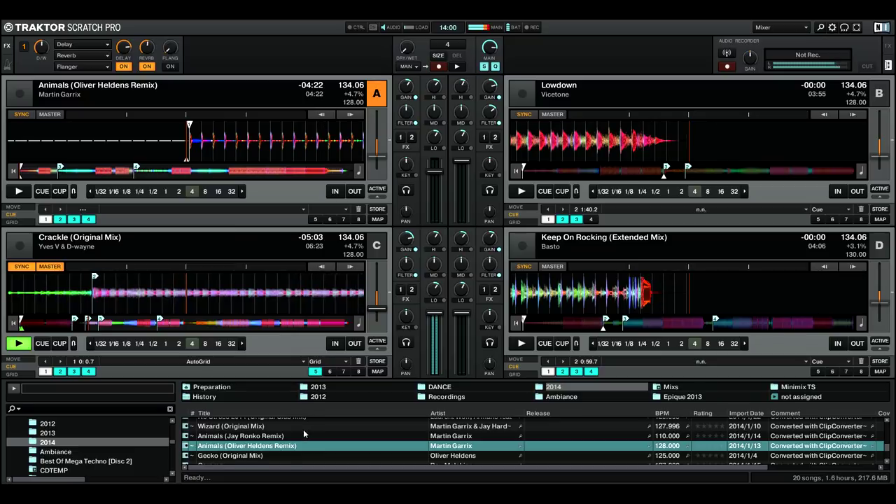
pyautogui.scroll(-1, 266, 435)
pyautogui.moveTo(264, 426); pyautogui.dragTo(584, 141)
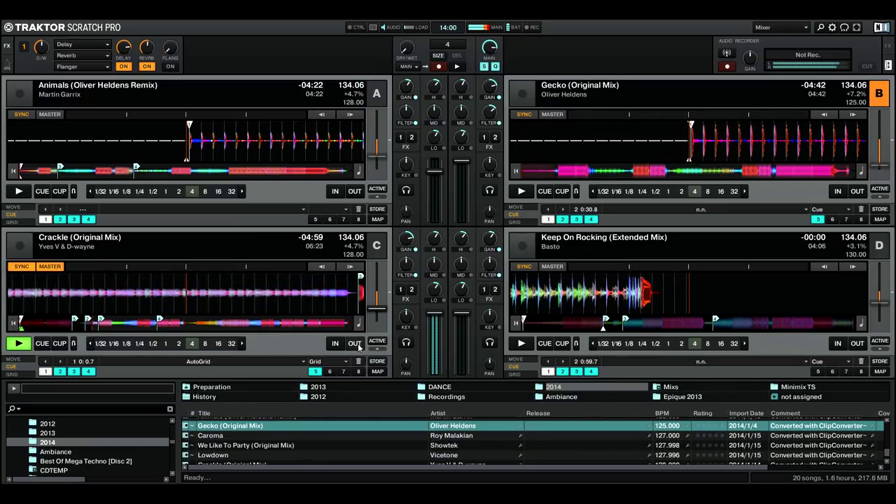
pyautogui.click(112, 89)
pyautogui.scroll(-1, 284, 449)
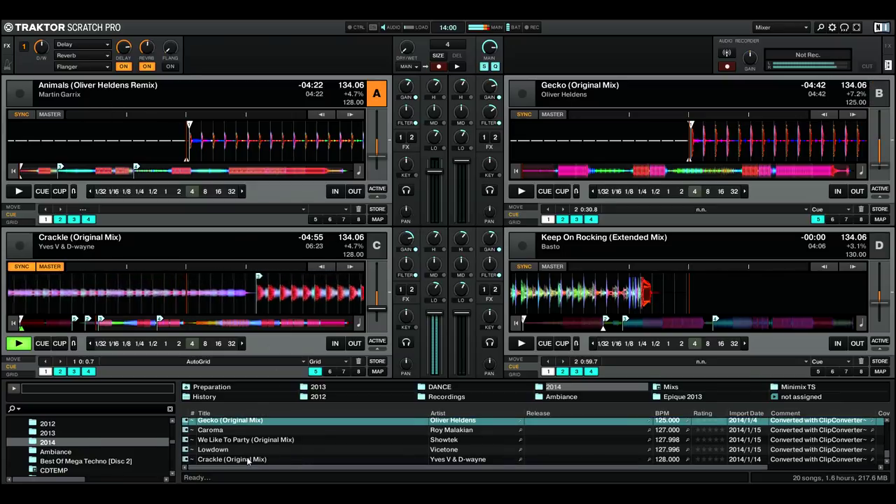
pyautogui.click(578, 125)
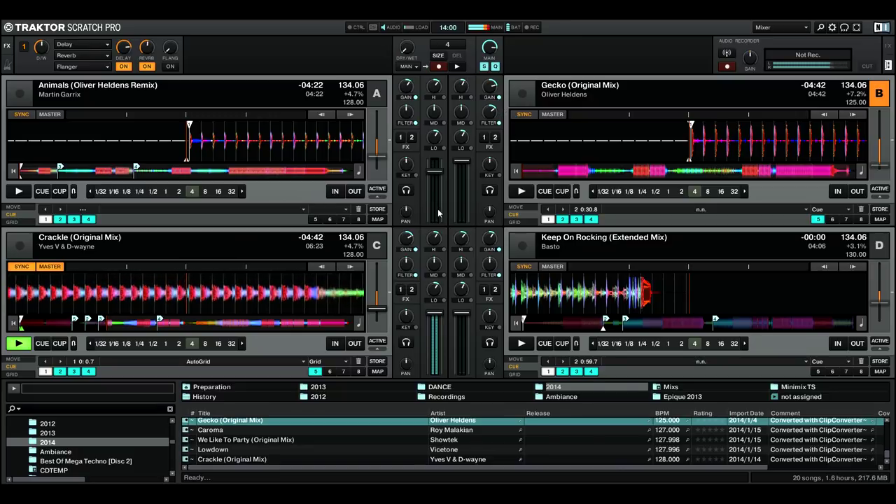
pyautogui.click(351, 245)
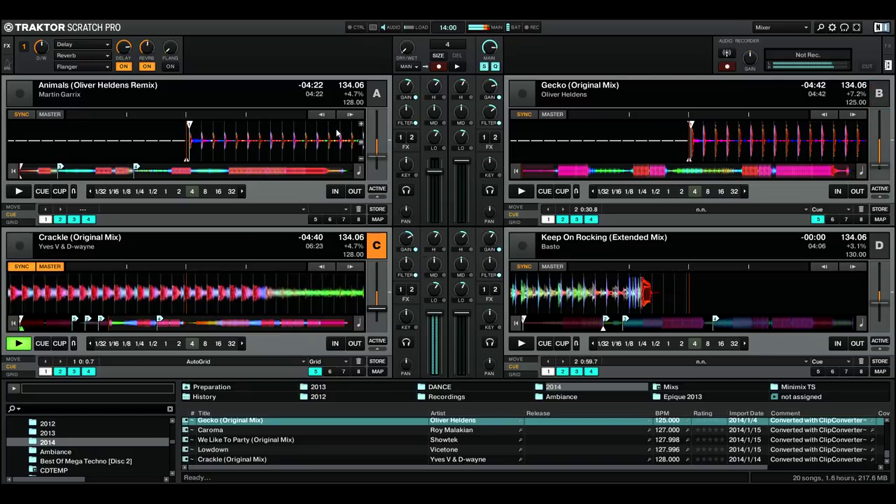
# Step: Focus deck A, start Animals and raise the deck's channel fader to full
pyautogui.click(290, 92)
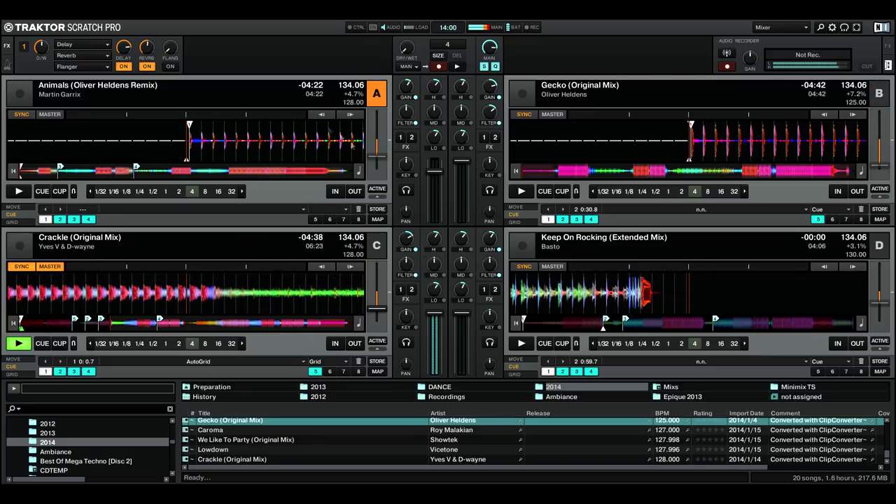
pyautogui.press('space')
pyautogui.moveTo(435, 172); pyautogui.dragTo(434, 163)
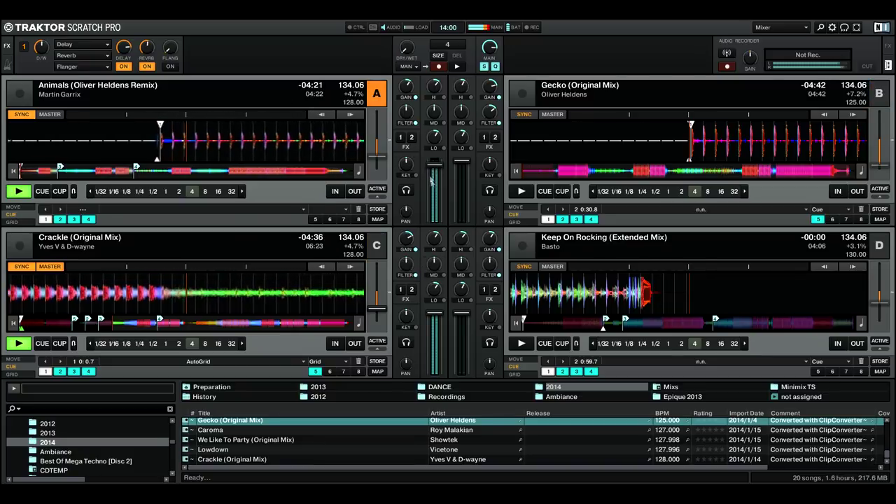
pyautogui.moveTo(433, 162); pyautogui.dragTo(433, 158)
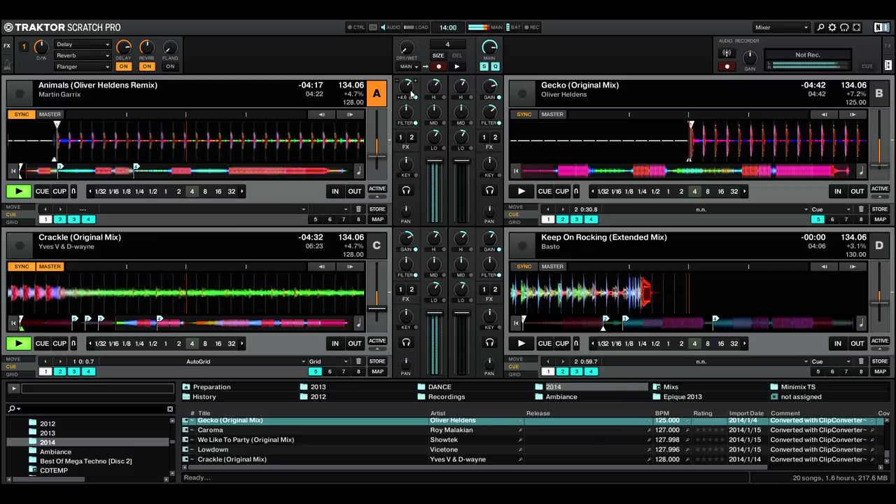
# Step: Preview Gecko on deck B from its cue point with sync, and raise deck A's gain
pyautogui.click(567, 86)
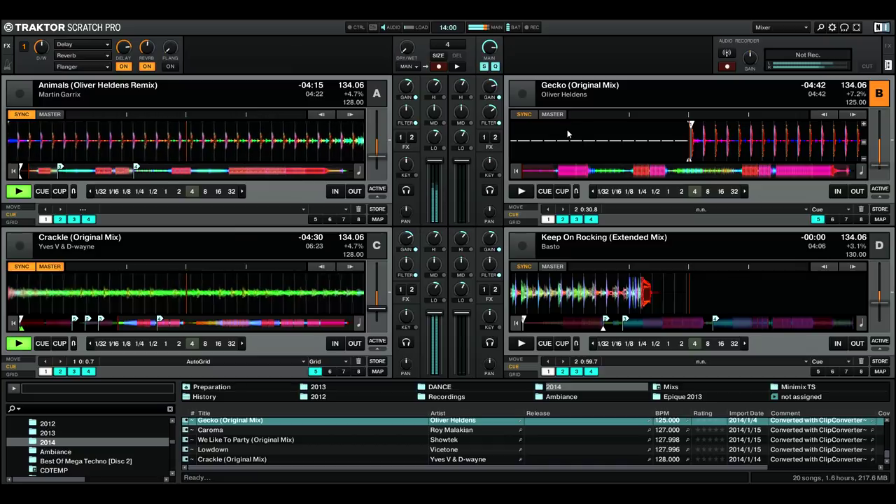
pyautogui.press('c')
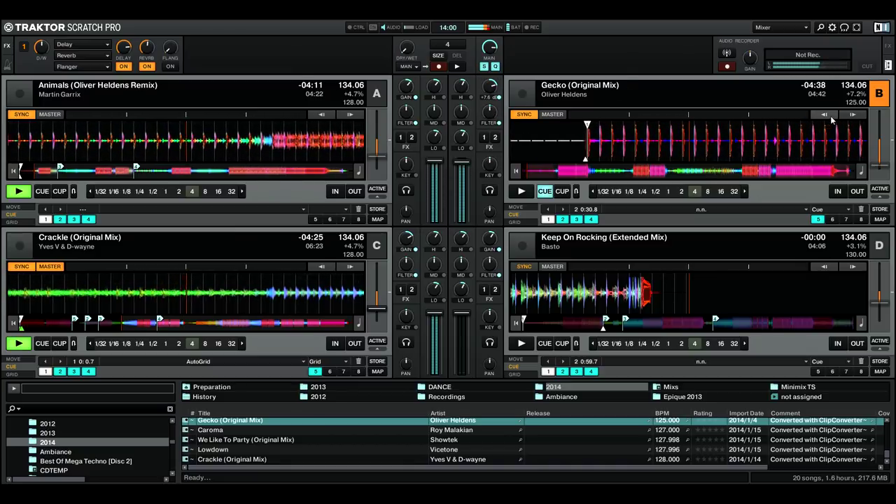
pyautogui.moveTo(405, 112)
pyautogui.moveTo(492, 117)
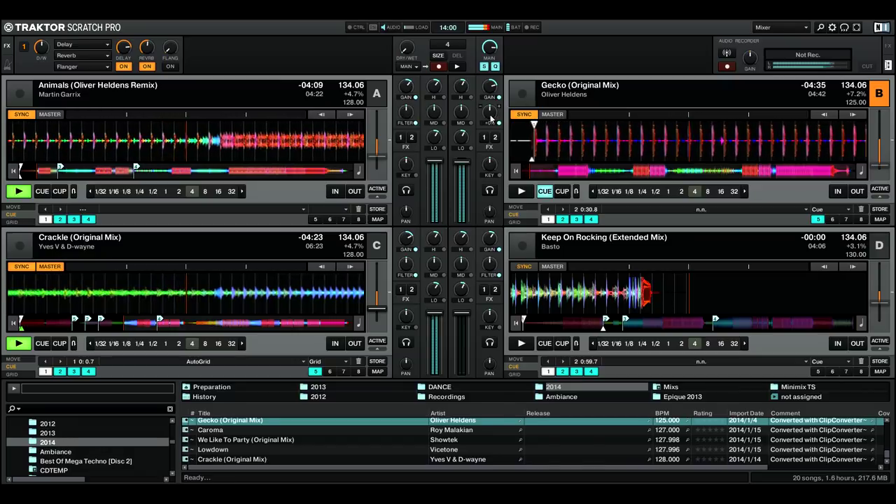
pyautogui.moveTo(412, 88)
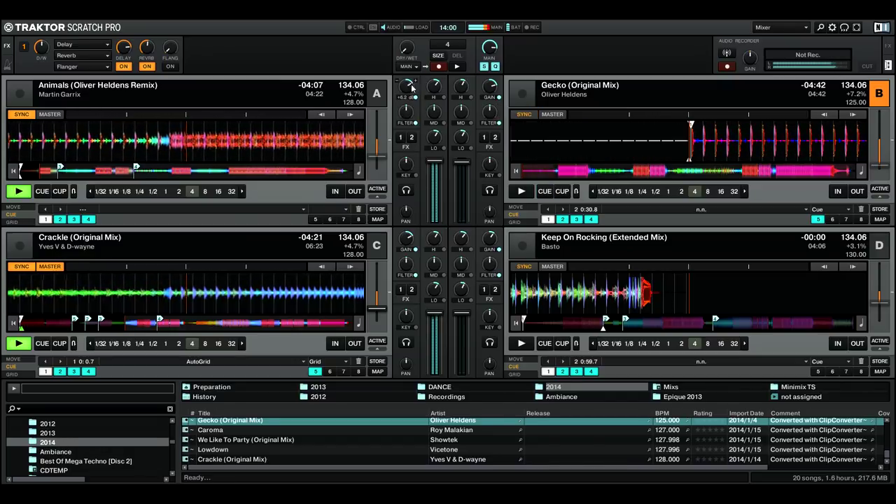
pyautogui.moveTo(408, 88); pyautogui.dragTo(409, 82)
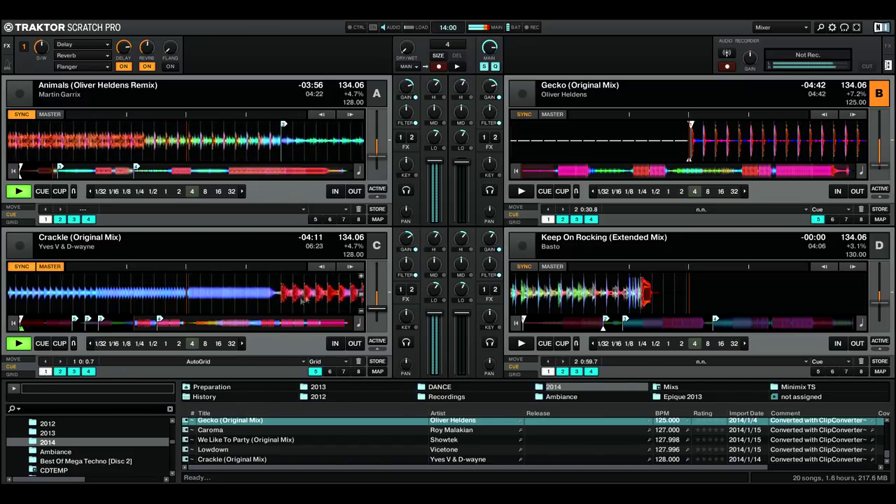
# Step: Focus deck C, turn its filter down and stop Crackle at its cue point
pyautogui.click(373, 289)
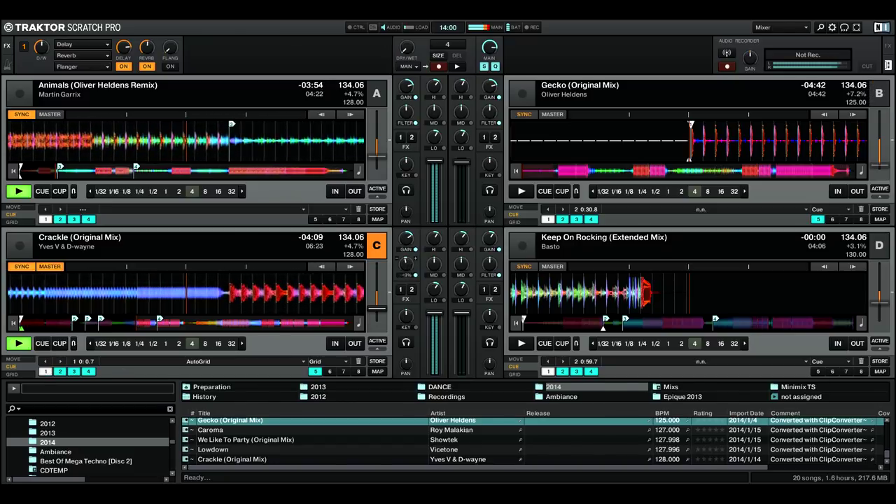
pyautogui.moveTo(407, 264); pyautogui.dragTo(406, 280)
pyautogui.press('c')
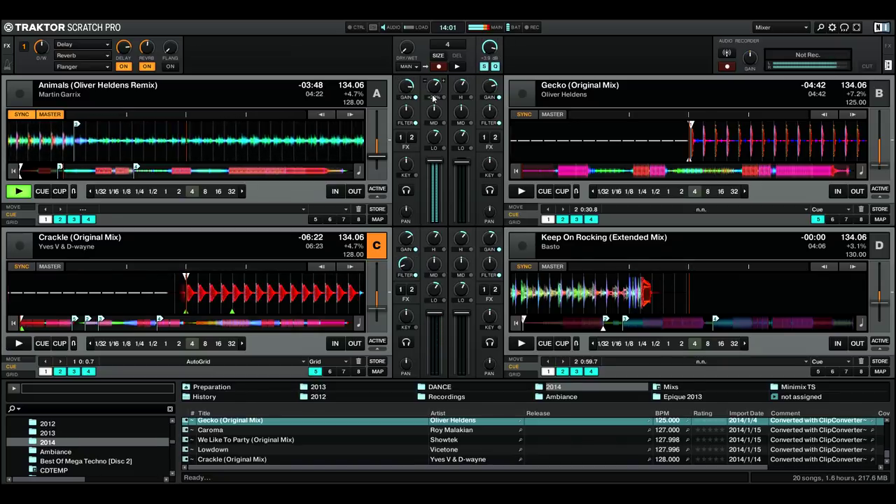
# Step: Focus deck B, lower its channel fader and preview Gecko from its cue point in short bursts
pyautogui.click(665, 104)
pyautogui.moveTo(463, 174); pyautogui.dragTo(463, 177)
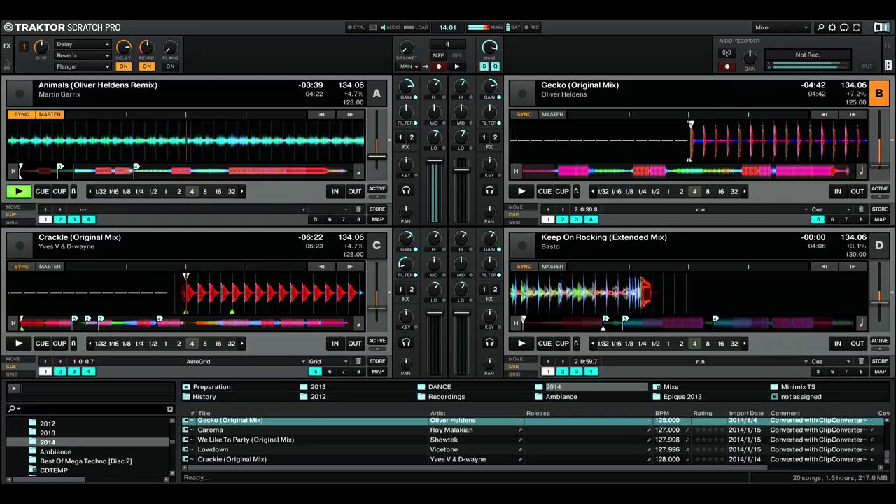
pyautogui.click(544, 191)
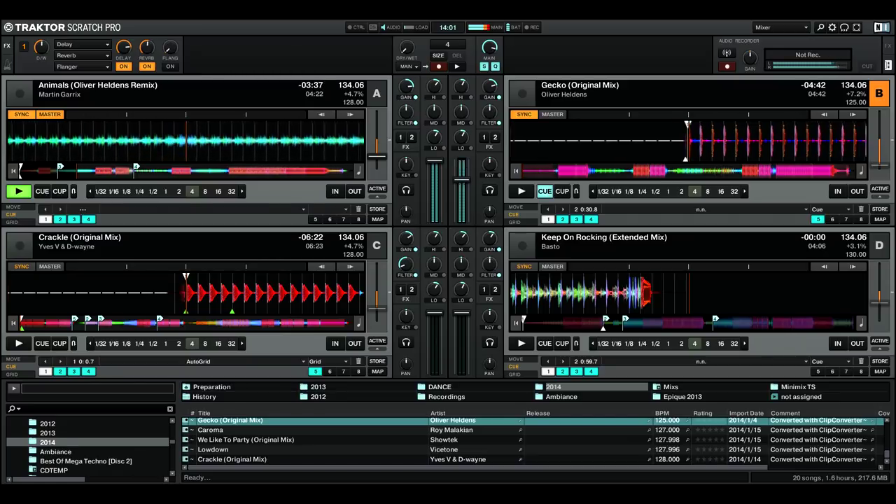
pyautogui.click(544, 191)
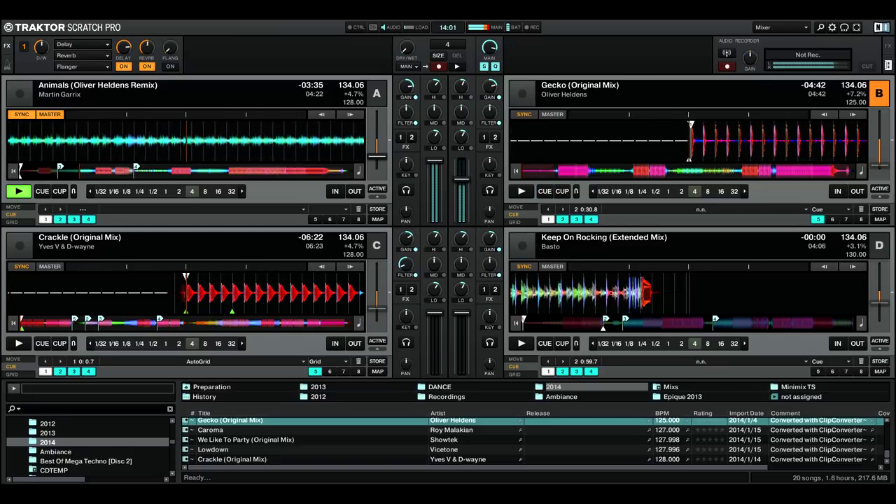
pyautogui.click(544, 191)
# Step: Jump Gecko to its first hotcue on deck B and start the track over Animals
pyautogui.click(549, 220)
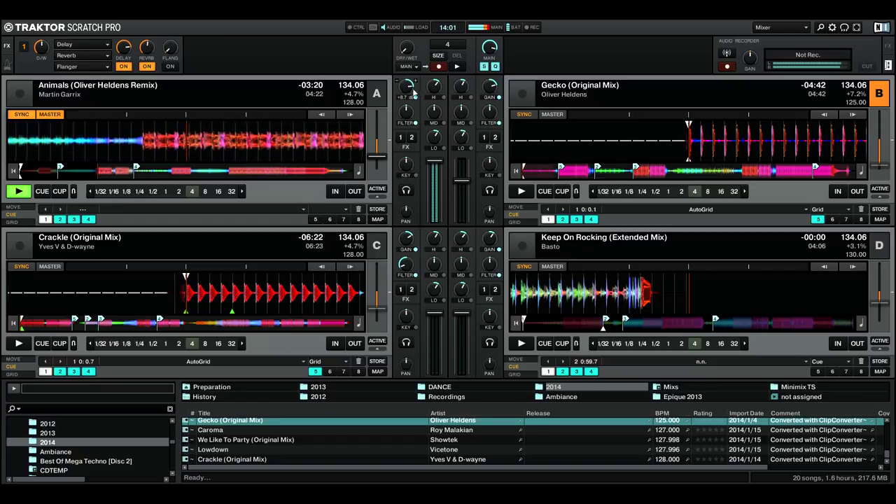
pyautogui.moveTo(433, 142)
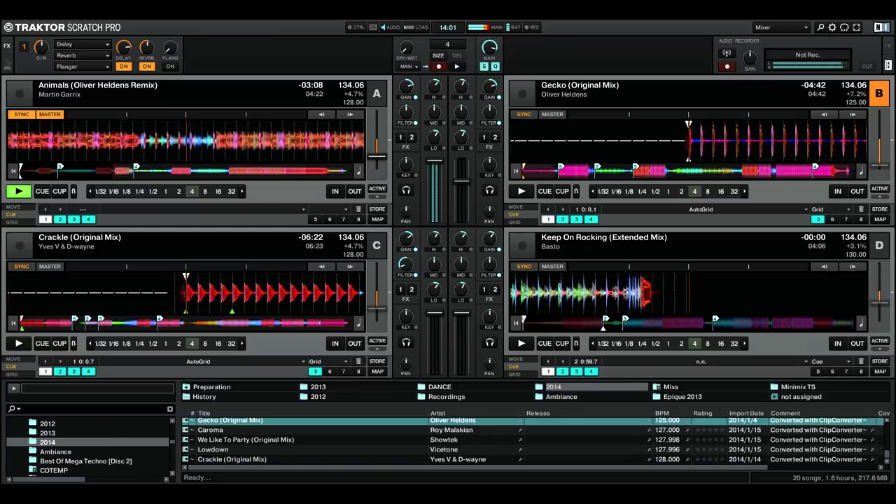
pyautogui.press('space')
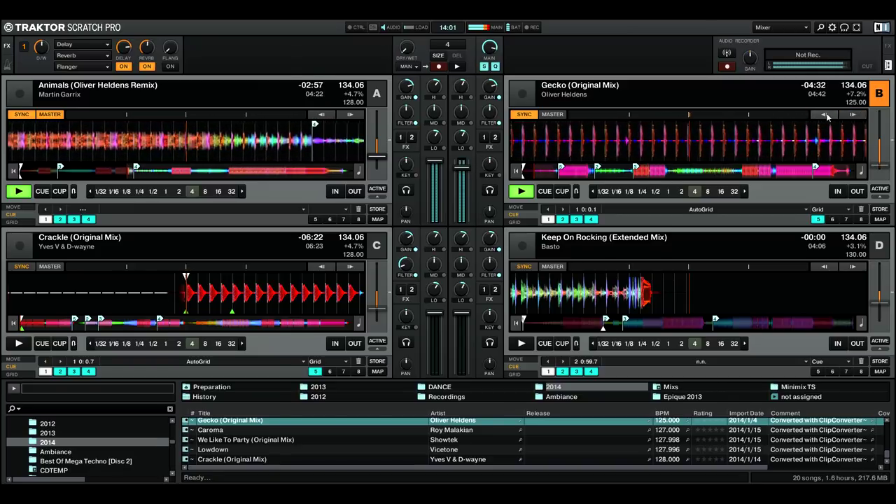
# Step: Tighten Gecko on deck B into a 1/2-beat loop and a 1/4-beat loop, and stop the deck
pyautogui.click(655, 192)
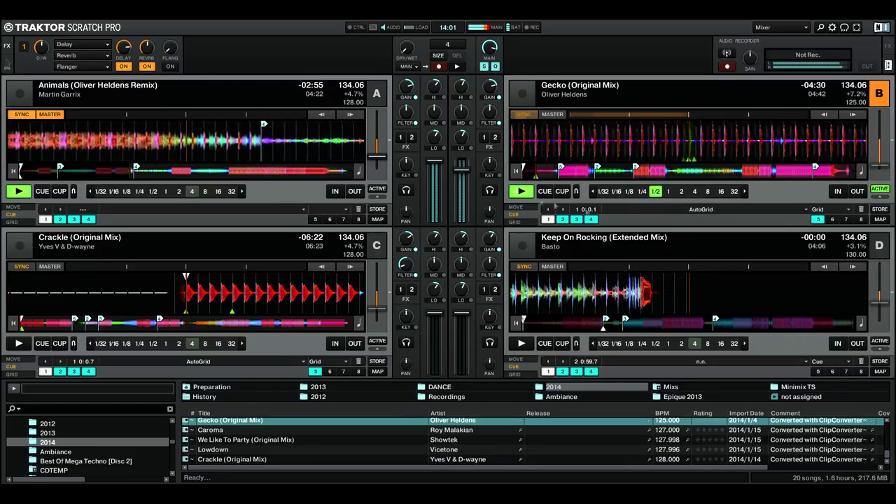
pyautogui.click(642, 192)
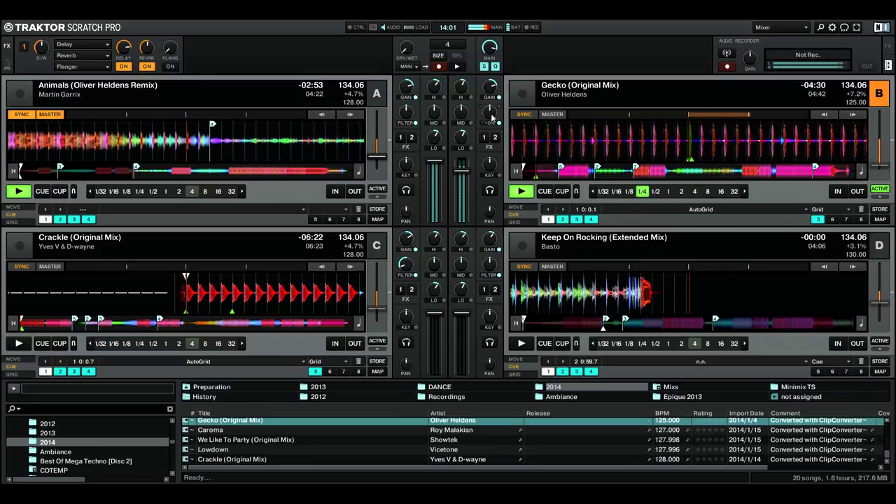
pyautogui.click(521, 191)
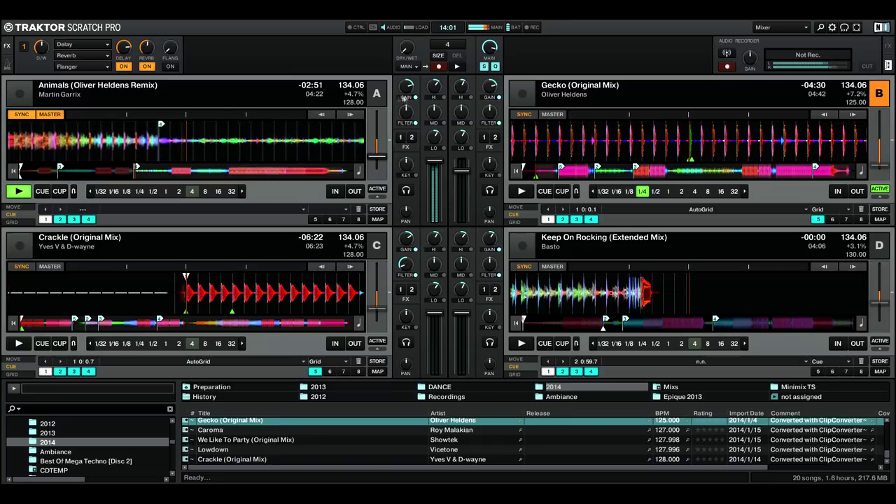
# Step: Pull deck B's channel fader fully down and return Gecko to its first hotcue with the 1/4-beat loop released
pyautogui.moveTo(462, 171); pyautogui.dragTo(462, 222)
pyautogui.click(548, 220)
pyautogui.click(640, 193)
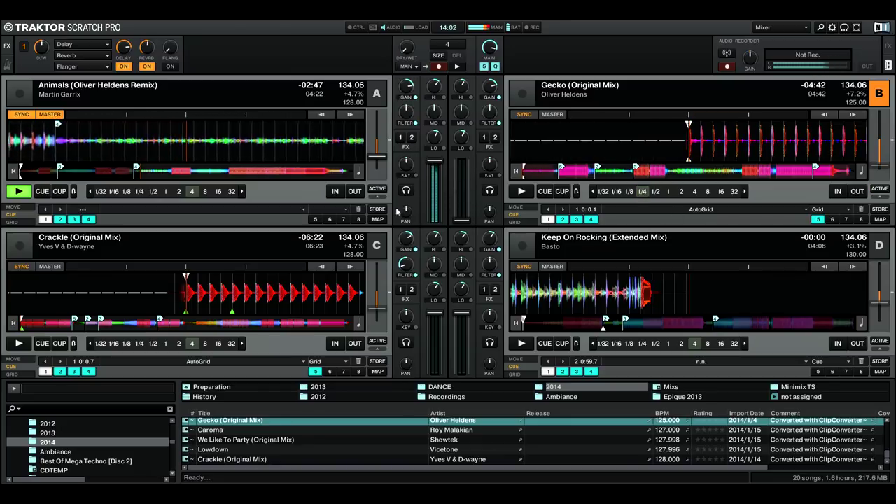
# Step: Preview Gecko from its cue point in short bursts while adjusting deck B's channel fader
pyautogui.click(545, 192)
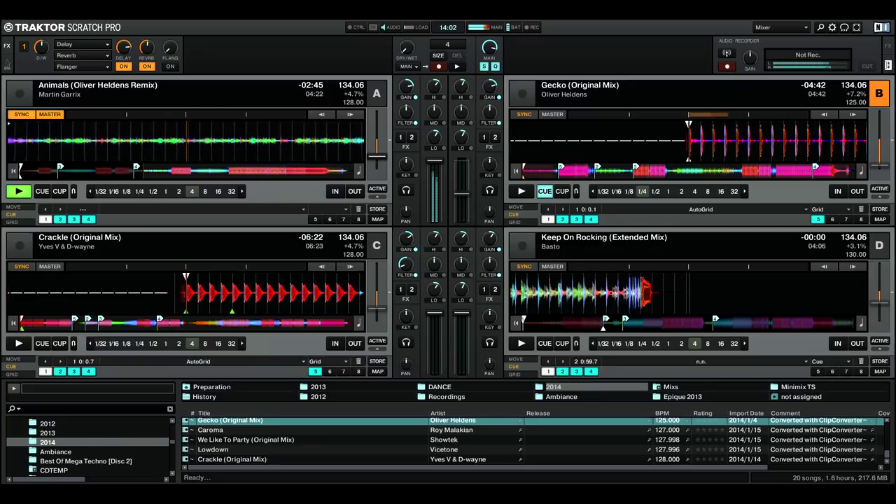
pyautogui.click(545, 191)
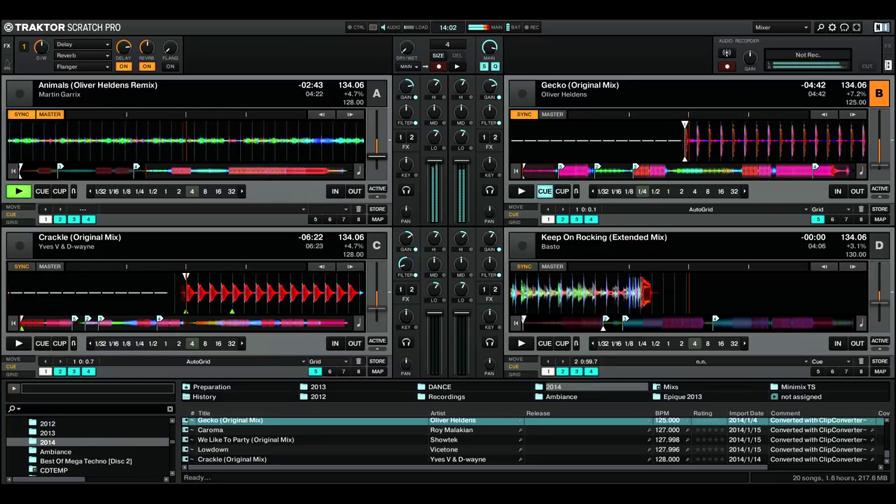
pyautogui.moveTo(462, 220); pyautogui.dragTo(462, 196)
pyautogui.click(544, 191)
pyautogui.scroll(5, 458, 201)
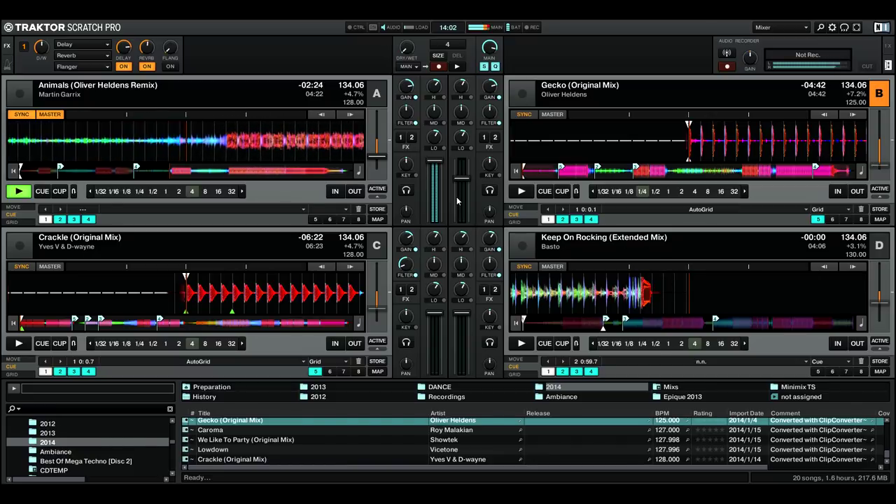
# Step: Play Gecko over Animals, sweep deck B's filter down to about -44%, and return the track to its cue point
pyautogui.press('j')
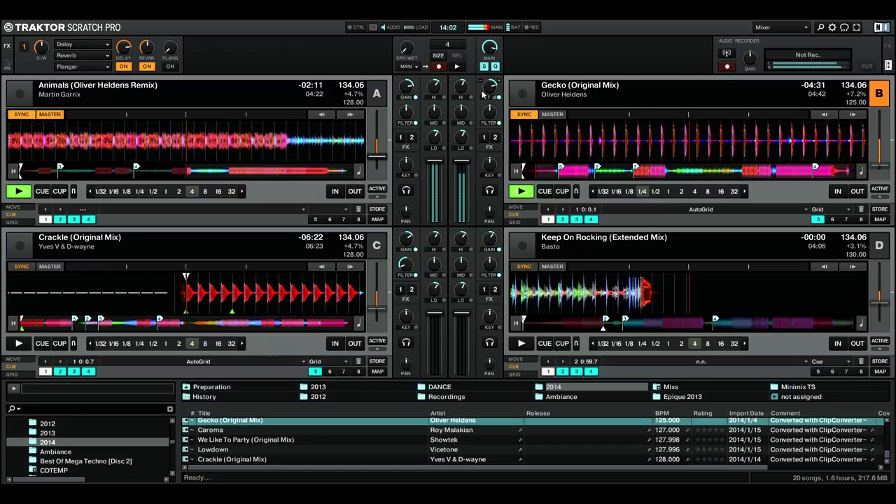
pyautogui.moveTo(483, 95)
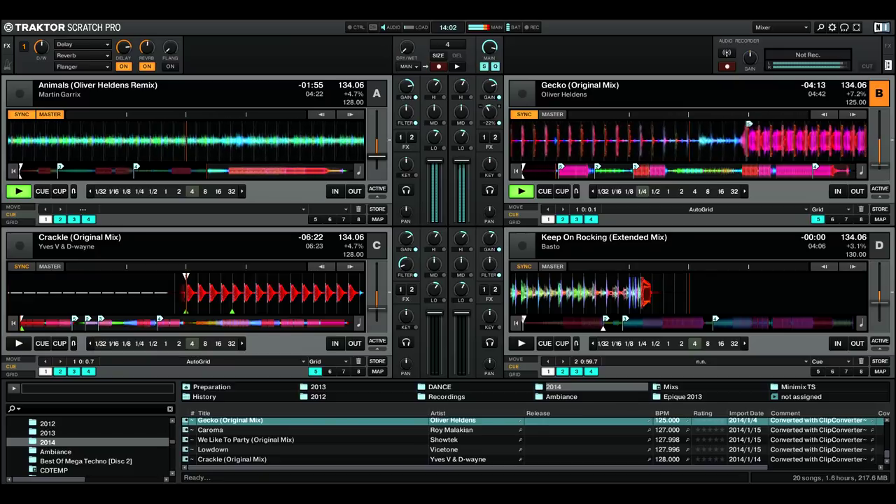
pyautogui.moveTo(492, 112); pyautogui.dragTo(492, 118)
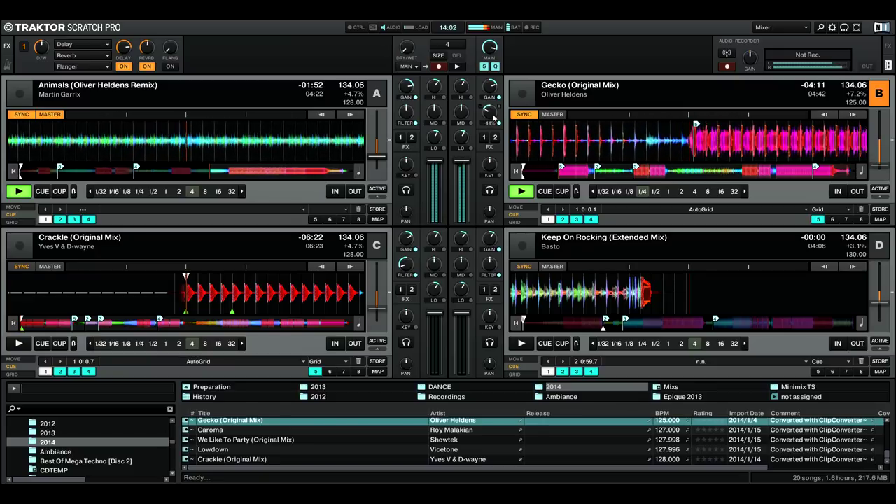
pyautogui.press('l')
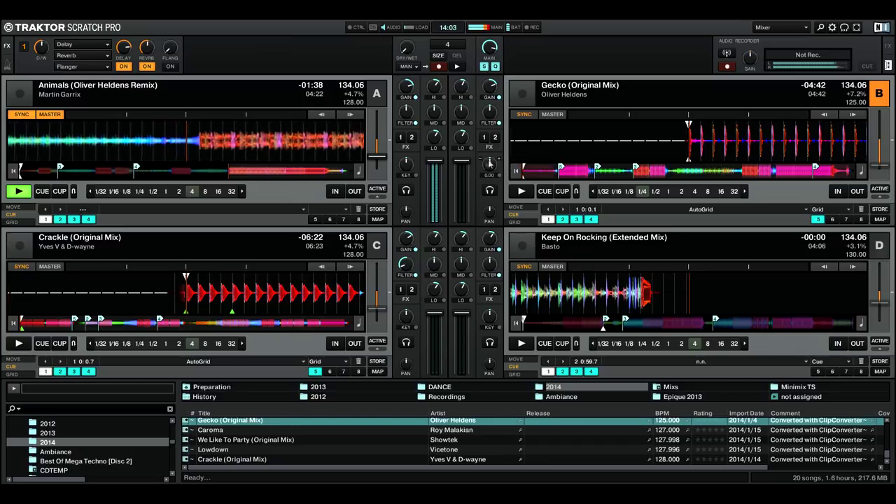
# Step: Start Gecko again on deck B, nudge its tempo forward and retrigger it from its first hotcue over Animals
pyautogui.click(522, 191)
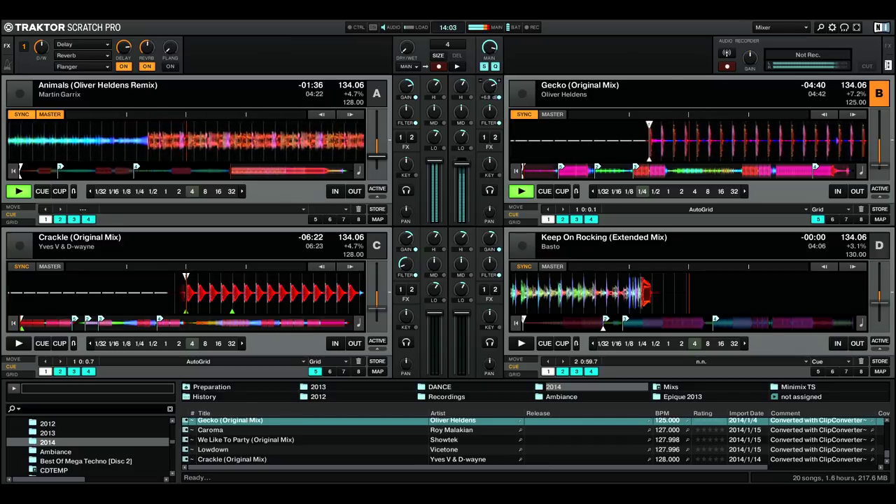
pyautogui.click(851, 115)
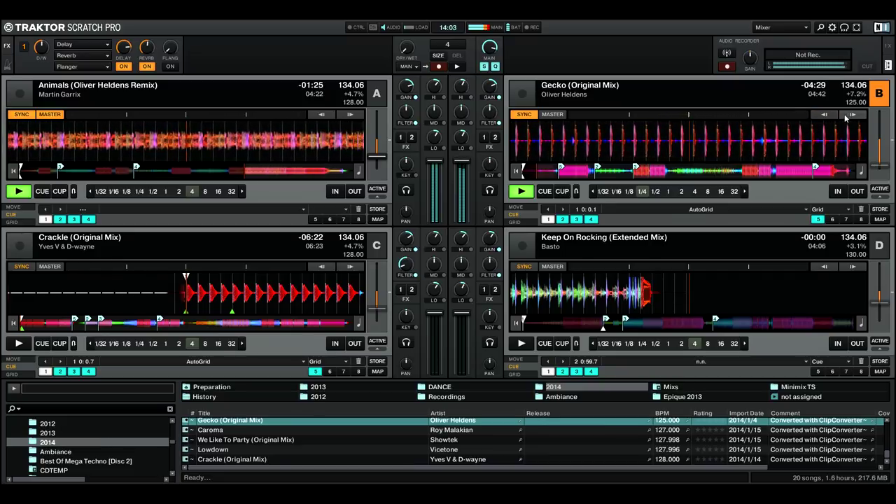
pyautogui.click(550, 219)
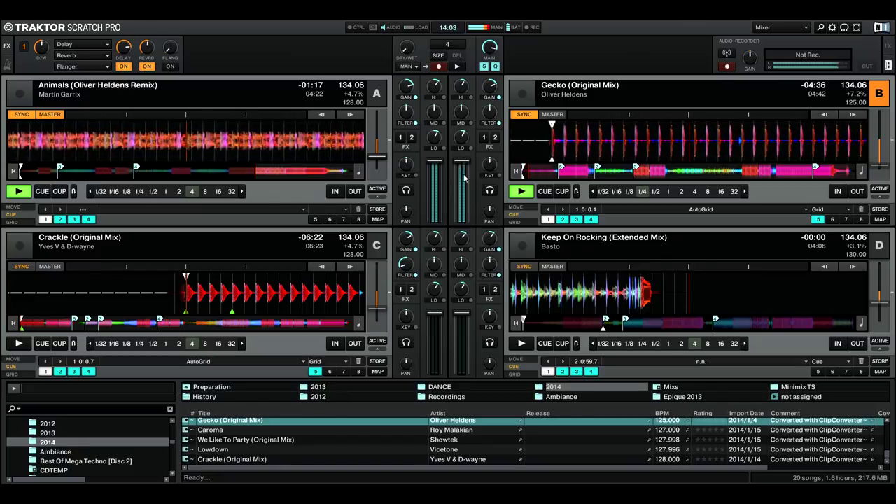
pyautogui.click(855, 118)
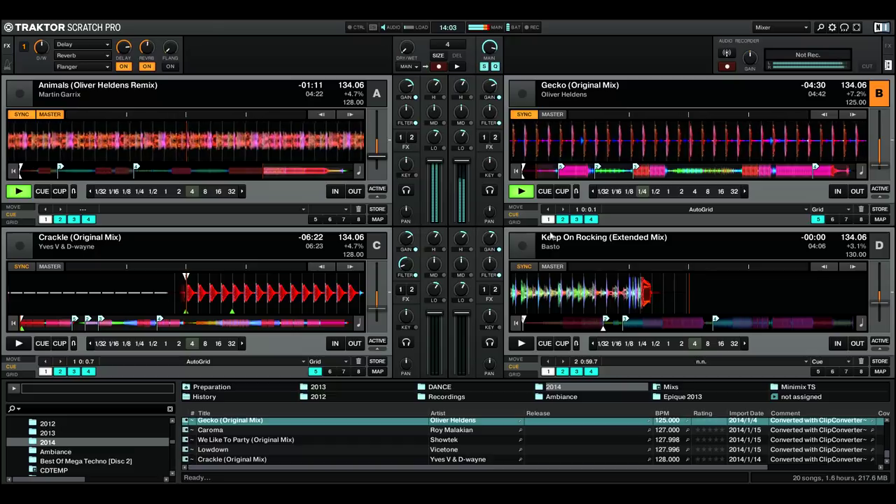
pyautogui.click(547, 220)
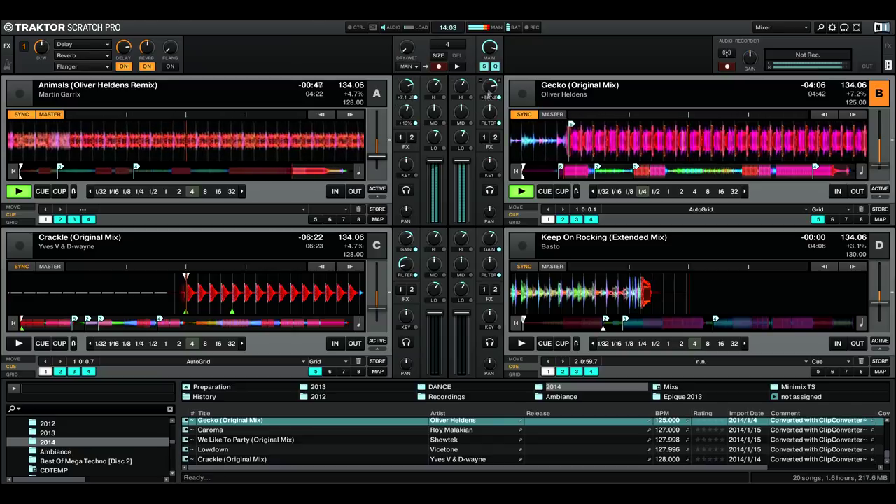
# Step: Fade Animals out on deck A with a 1/2-beat loop and the filter at -100%, and stop the deck
pyautogui.click(414, 123)
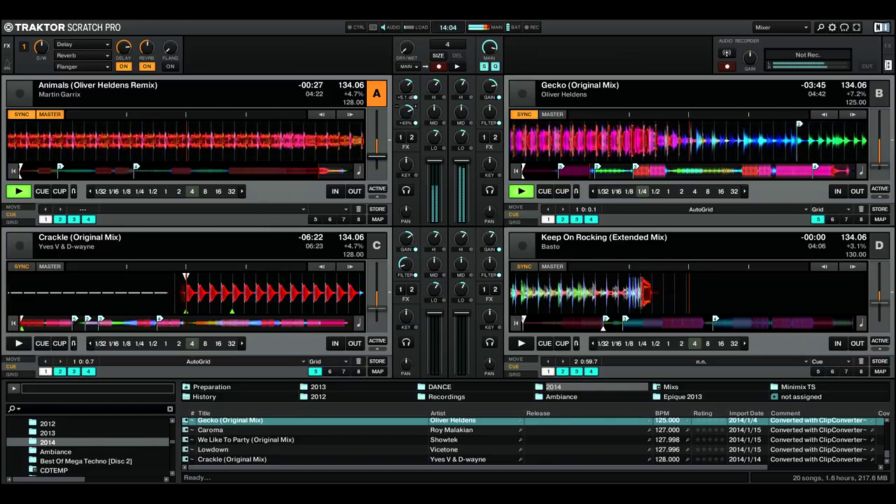
pyautogui.click(152, 191)
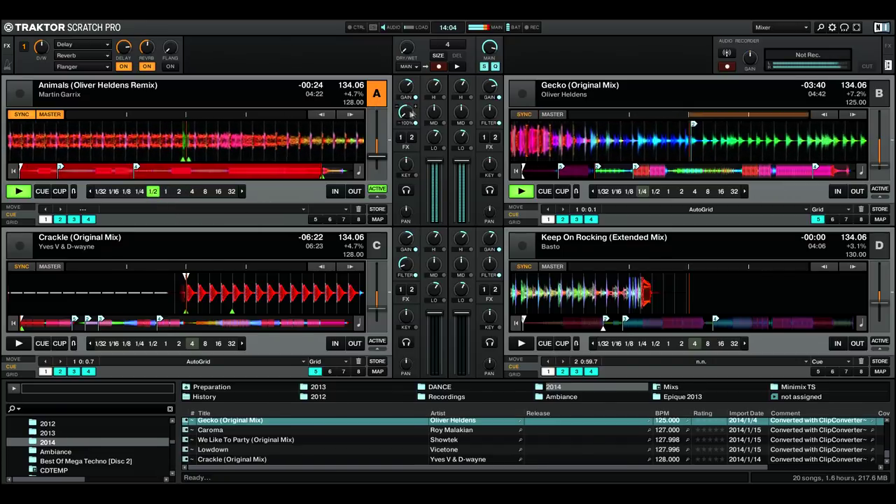
pyautogui.press('a')
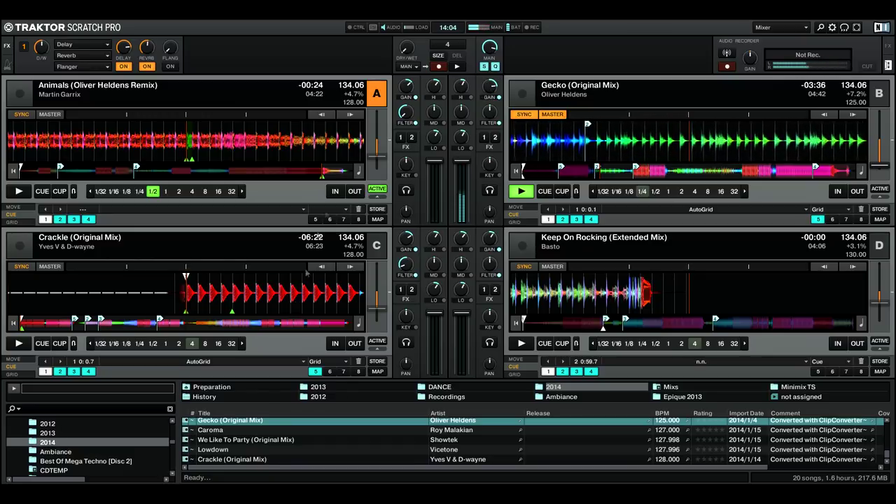
# Step: Find No Stress 2014 (Original Club Mix) in the 2014 folder and load it onto deck C
pyautogui.scroll(1, 268, 459)
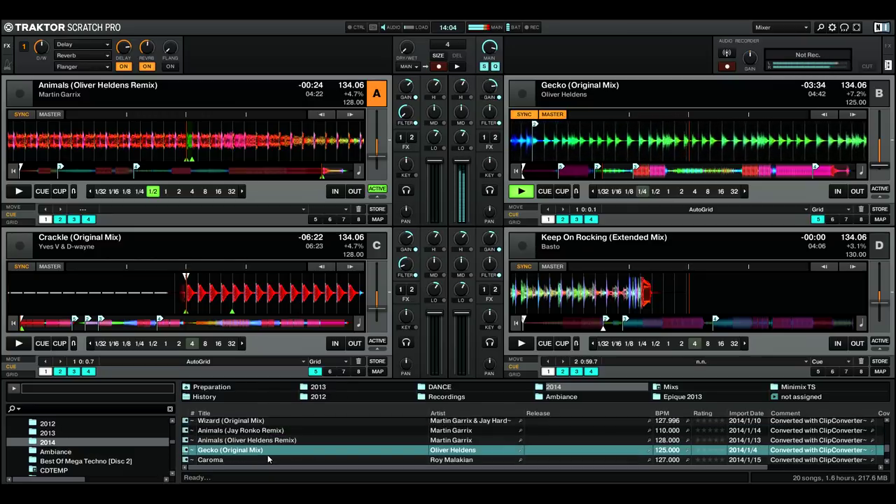
pyautogui.scroll(3, 268, 459)
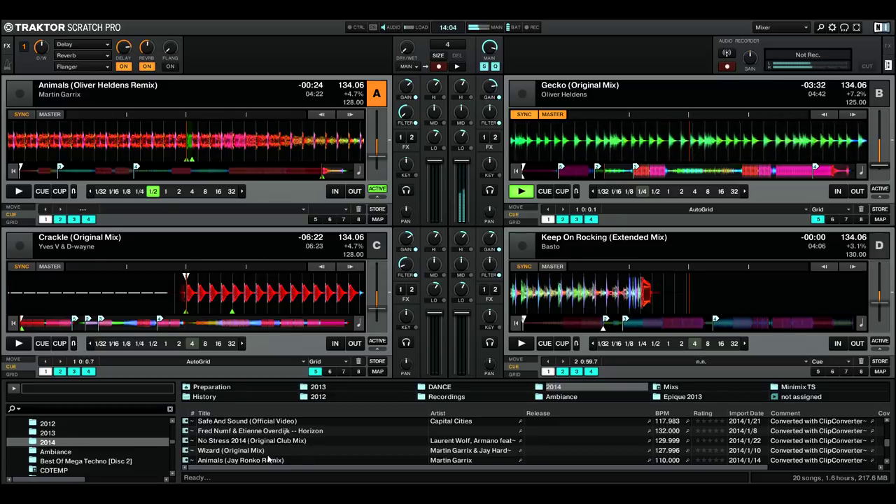
pyautogui.scroll(5, 268, 459)
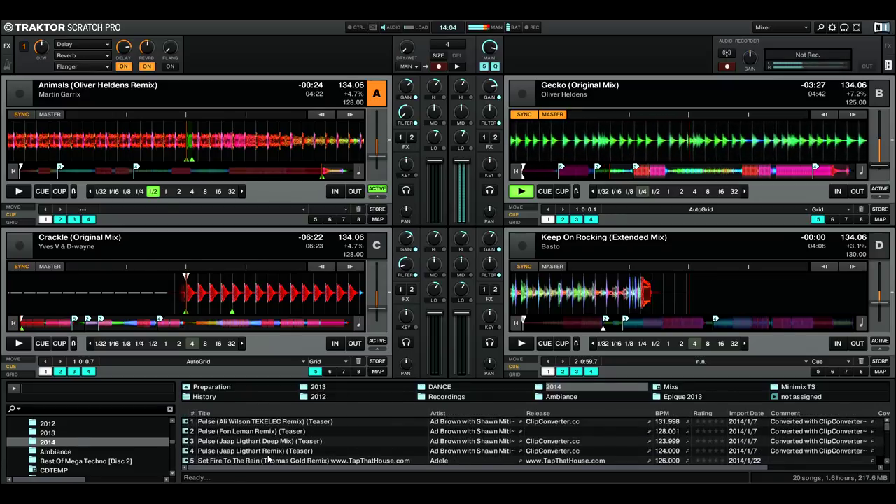
pyautogui.scroll(-5, 268, 458)
pyautogui.scroll(-10, 269, 459)
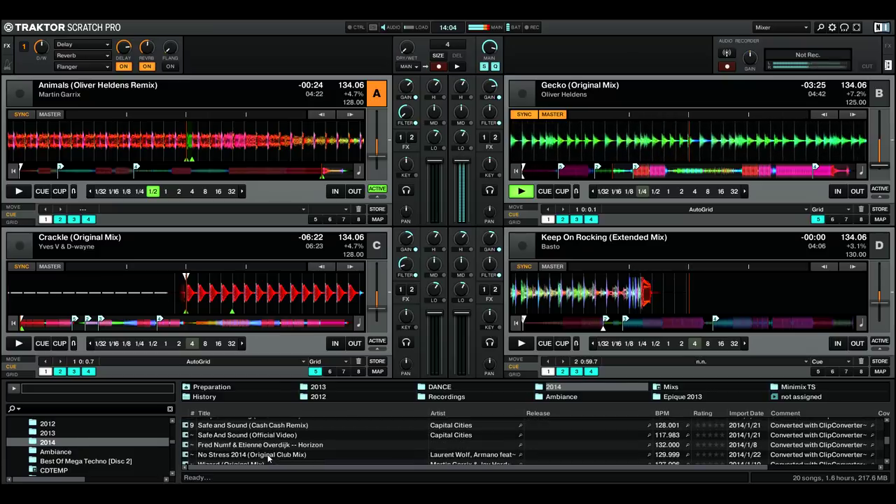
pyautogui.moveTo(242, 428); pyautogui.dragTo(235, 297)
# Step: Load We Like To Party (Original Mix) onto deck A and park it at its first hotcue
pyautogui.scroll(-4, 266, 447)
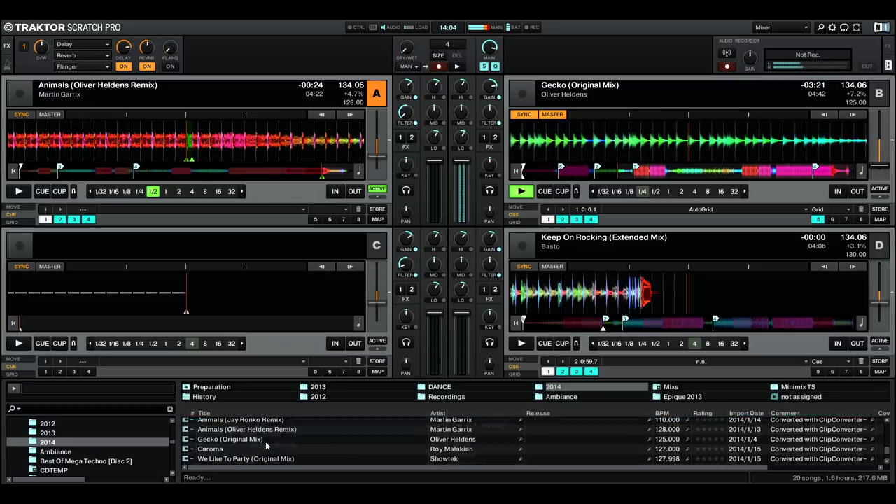
pyautogui.scroll(3, 266, 446)
pyautogui.scroll(-1, 266, 447)
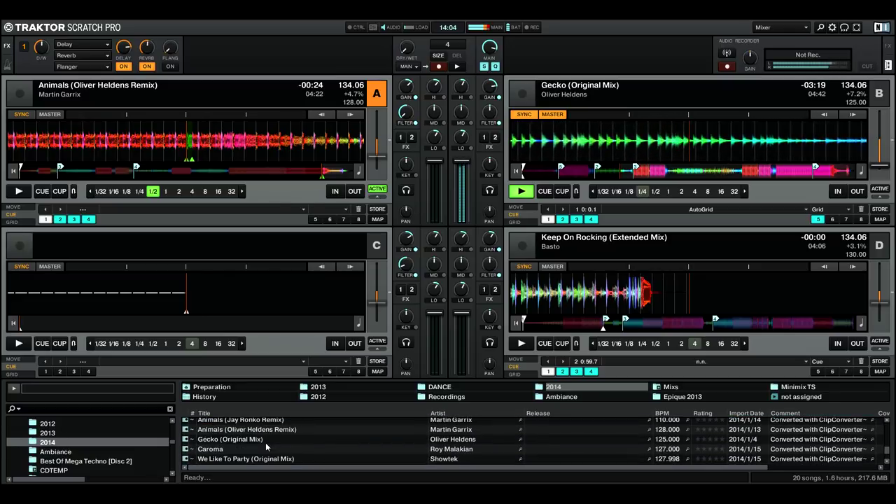
pyautogui.scroll(-1, 266, 443)
pyautogui.moveTo(265, 443); pyautogui.dragTo(224, 147)
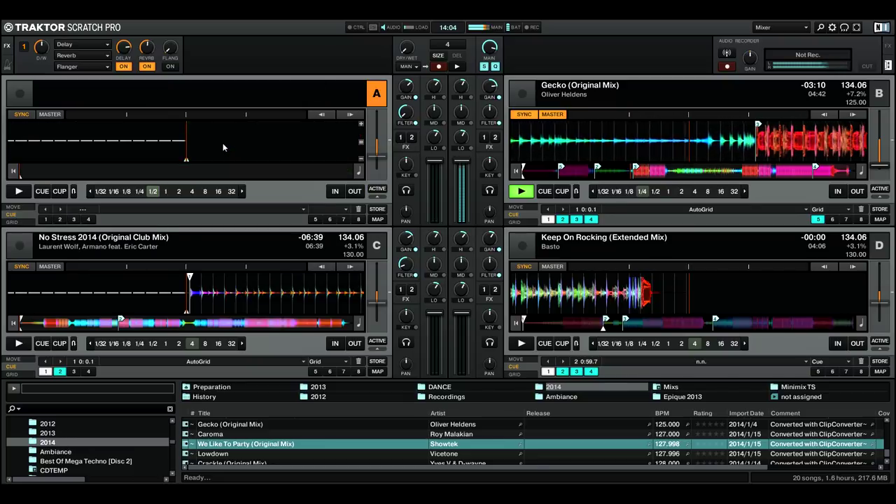
pyautogui.rightClick(601, 492)
pyautogui.click(645, 461)
pyautogui.click(496, 211)
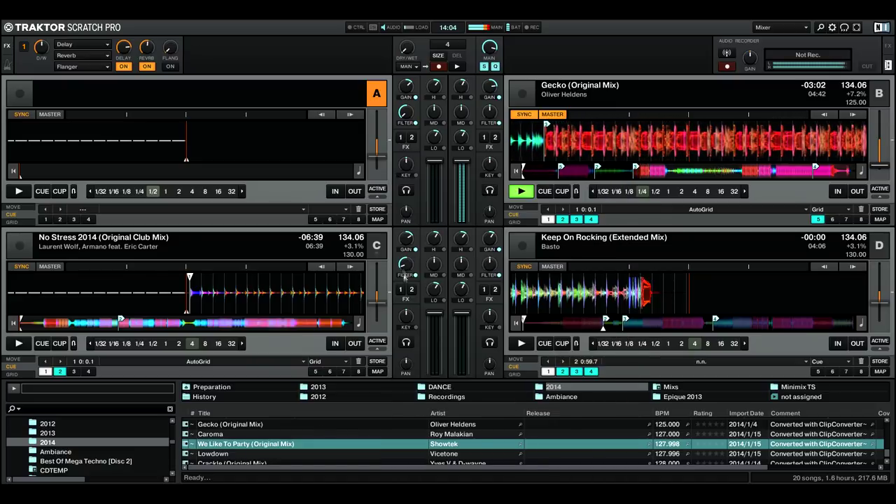
pyautogui.hotkey('ctrl', 'Left')
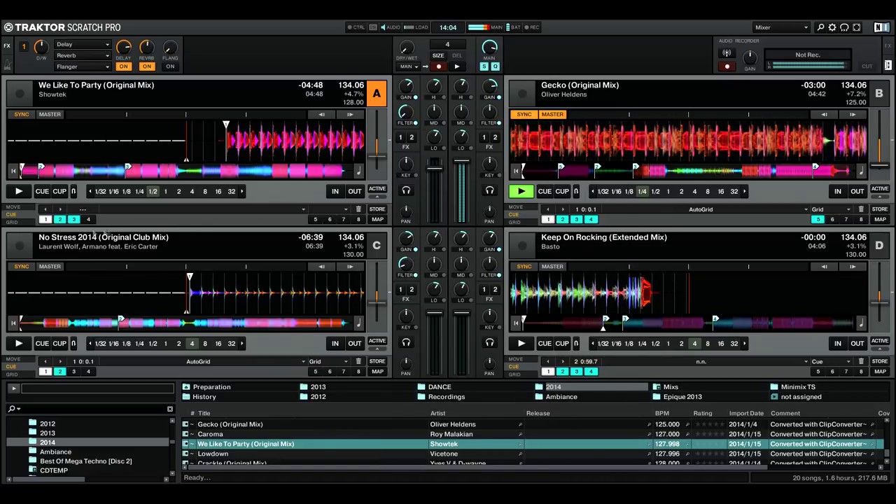
pyautogui.click(45, 219)
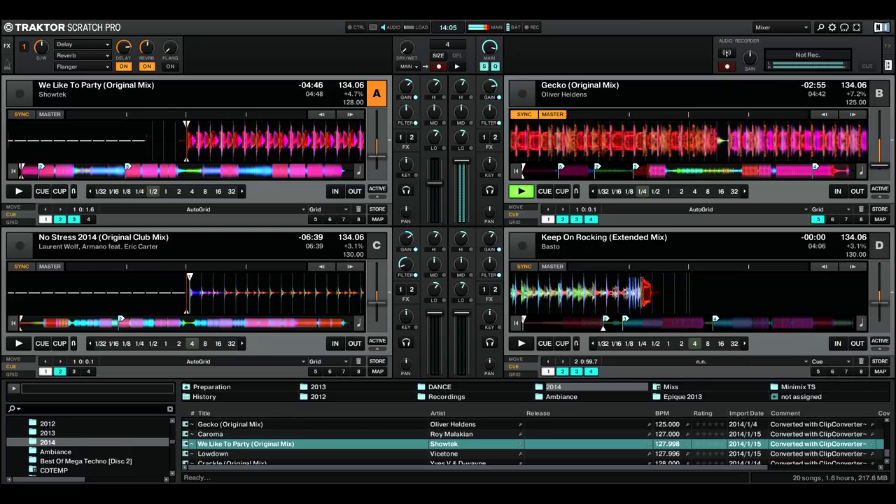
# Step: Reset deck C's filter to the centre and start No Stress 2014 in sync with Gecko, restarting it from its cue point
pyautogui.press('space')
pyautogui.doubleClick(407, 265)
pyautogui.click(429, 341)
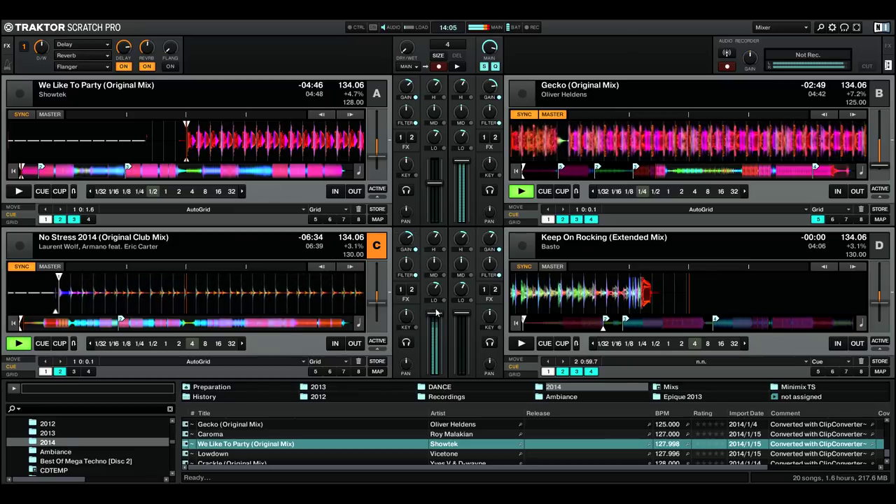
pyautogui.press('c')
pyautogui.press('space')
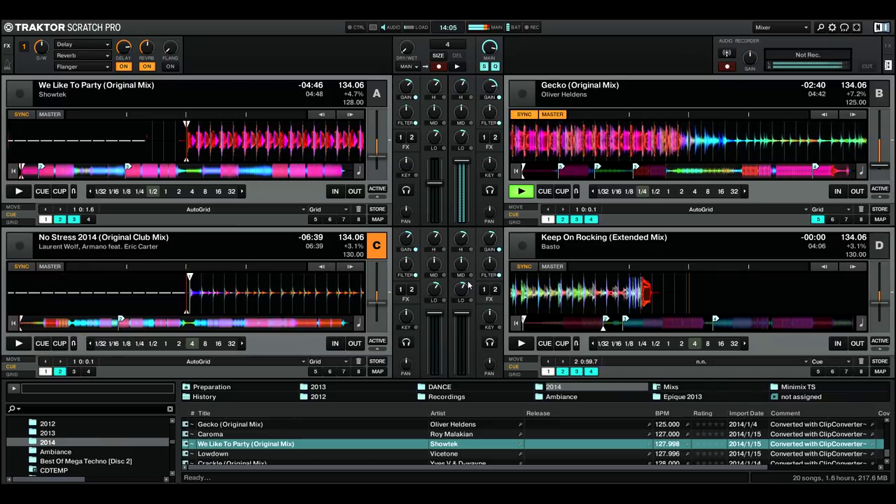
pyautogui.press('space')
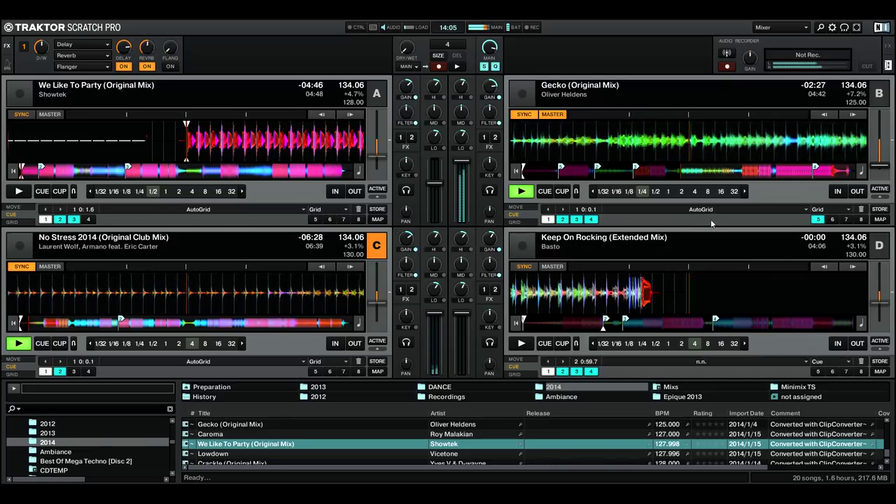
# Step: Skip Gecko ahead to its closing section on deck B, trigger its fourth hotcue and move the focus to deck A
pyautogui.click(778, 176)
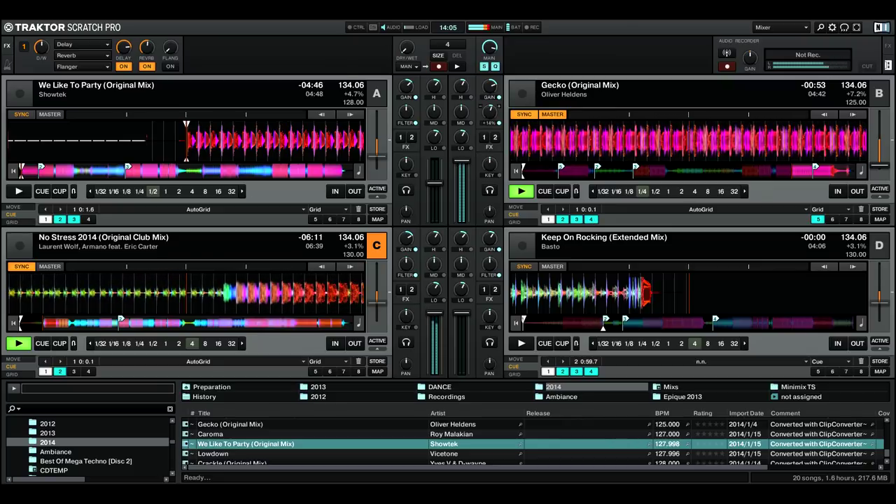
pyautogui.click(593, 220)
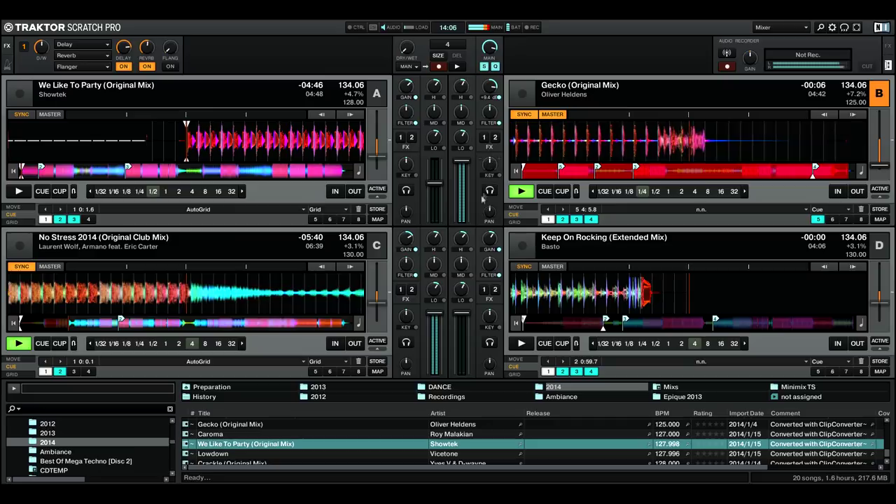
pyautogui.click(378, 245)
pyautogui.click(309, 101)
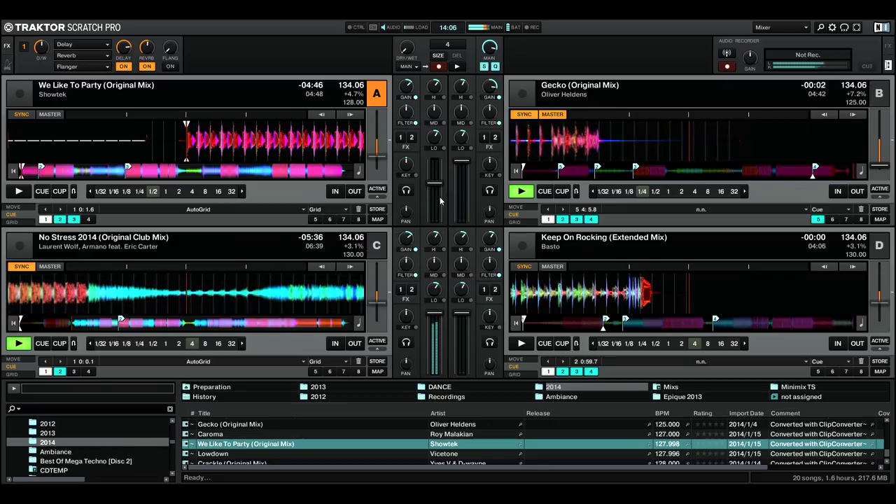
# Step: Find Under Control (Extended Mix) in the 2014 folder and load it onto deck D
pyautogui.scroll(-1, 294, 441)
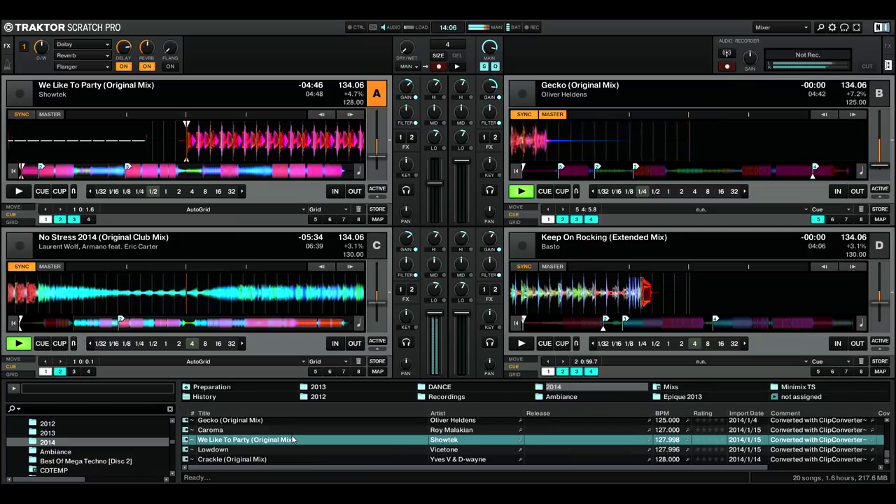
pyautogui.scroll(3, 273, 446)
pyautogui.scroll(6, 269, 448)
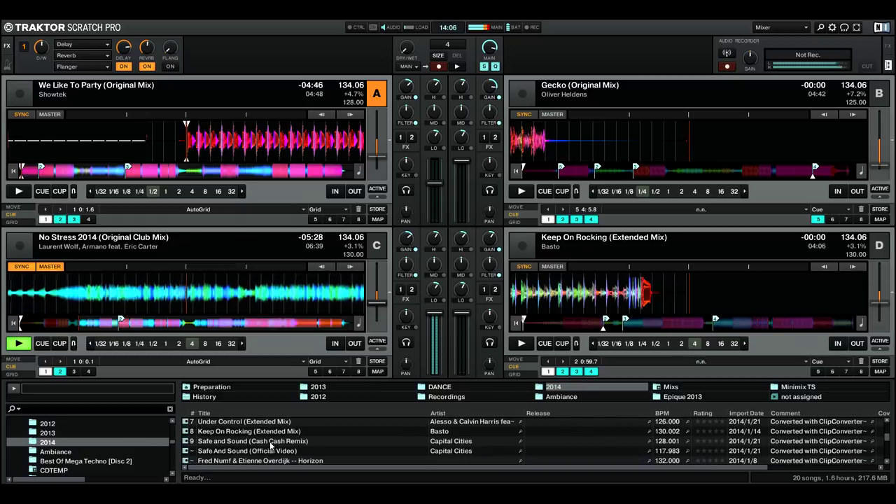
pyautogui.scroll(2, 271, 447)
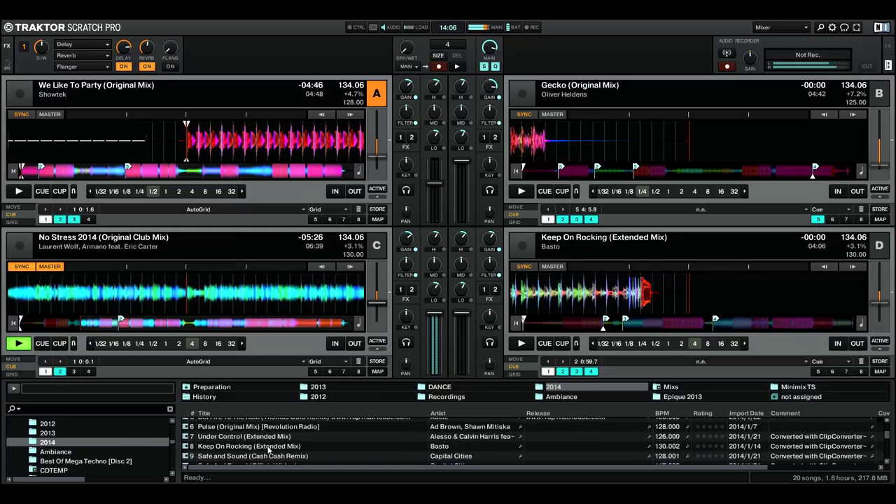
pyautogui.moveTo(269, 438); pyautogui.dragTo(626, 281)
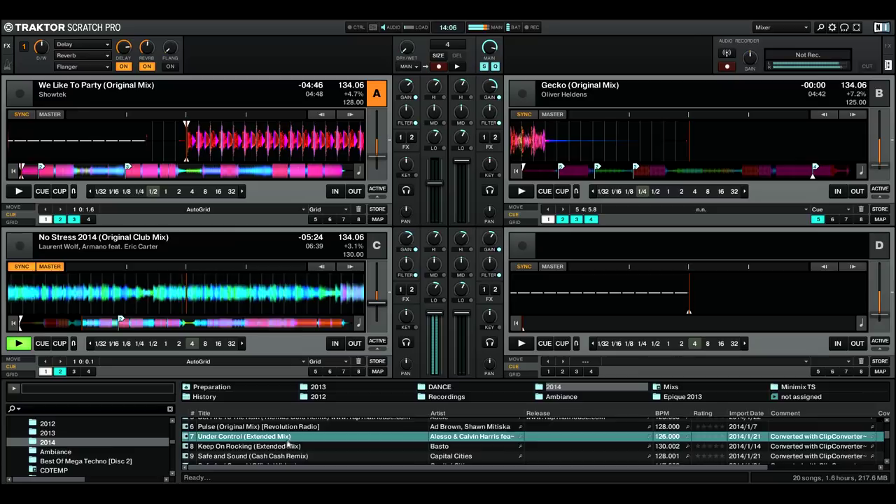
# Step: Find Pulse (Original Mix) [Revolution Radio] in the 2014 folder and load it onto deck B
pyautogui.scroll(3, 287, 443)
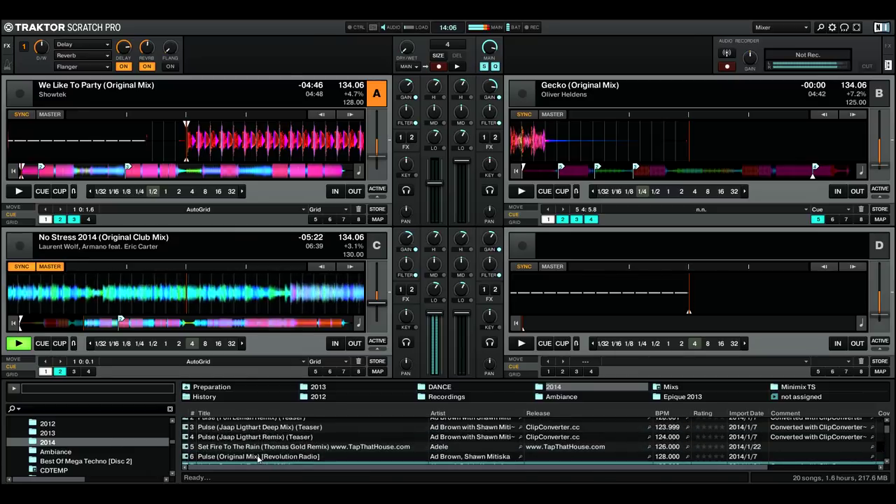
pyautogui.click(258, 457)
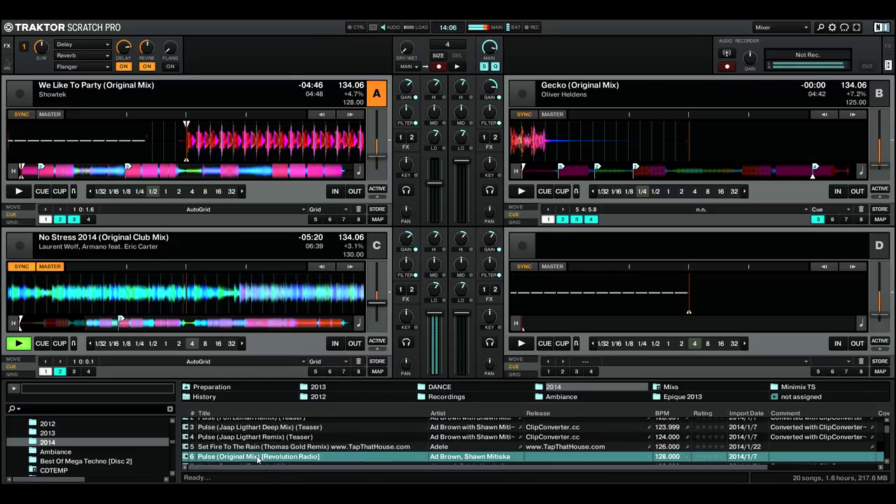
pyautogui.moveTo(264, 461); pyautogui.dragTo(594, 104)
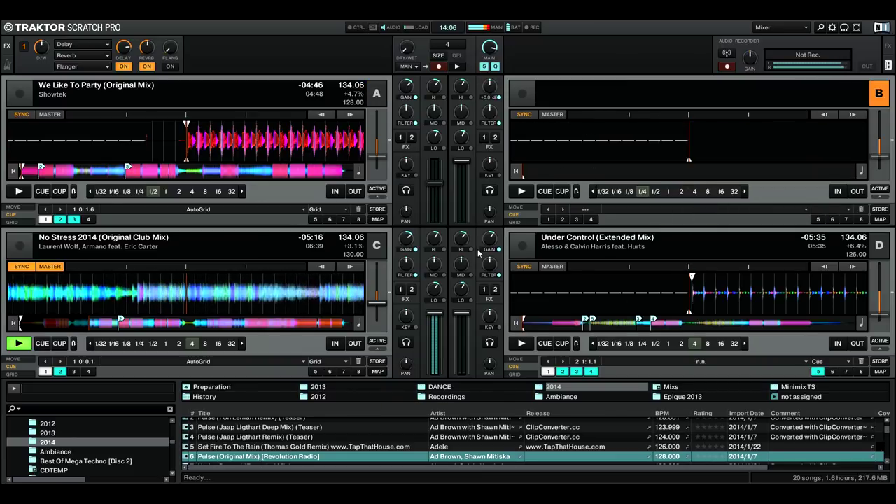
pyautogui.moveTo(406, 241)
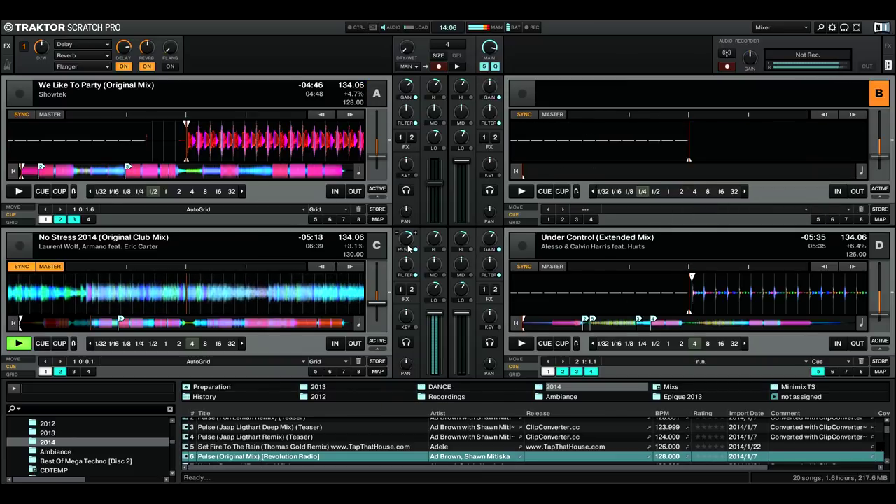
pyautogui.hotkey('ctrl', 'Right')
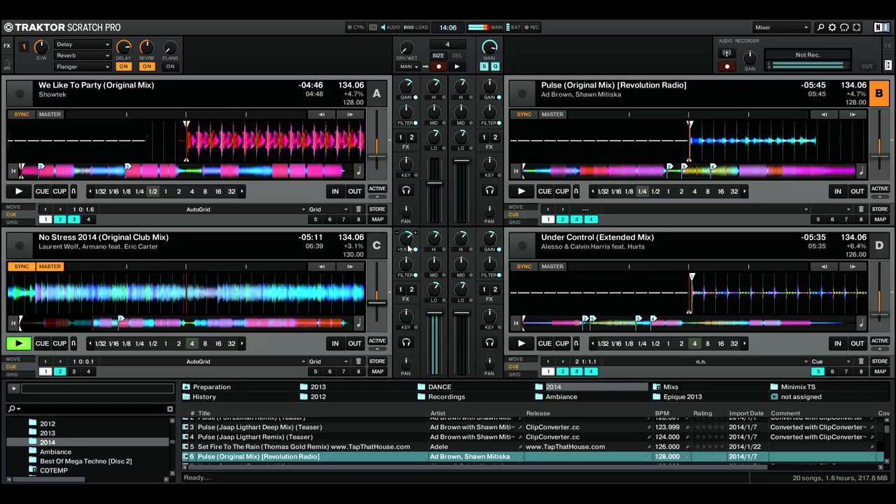
# Step: Focus deck A, start We Like To Party in sync with No Stress 2014 and raise deck A's volume fader
pyautogui.click(347, 95)
pyautogui.moveTo(436, 200); pyautogui.dragTo(435, 194)
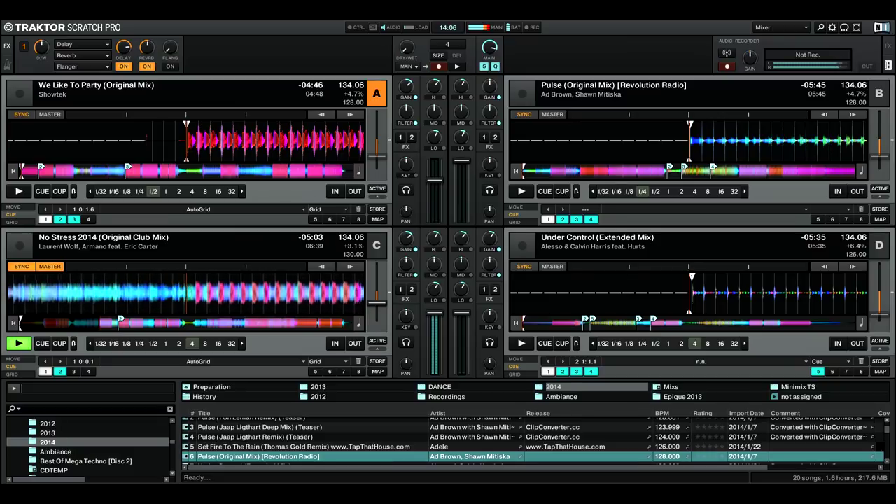
pyautogui.press('space')
pyautogui.moveTo(434, 189); pyautogui.dragTo(435, 182)
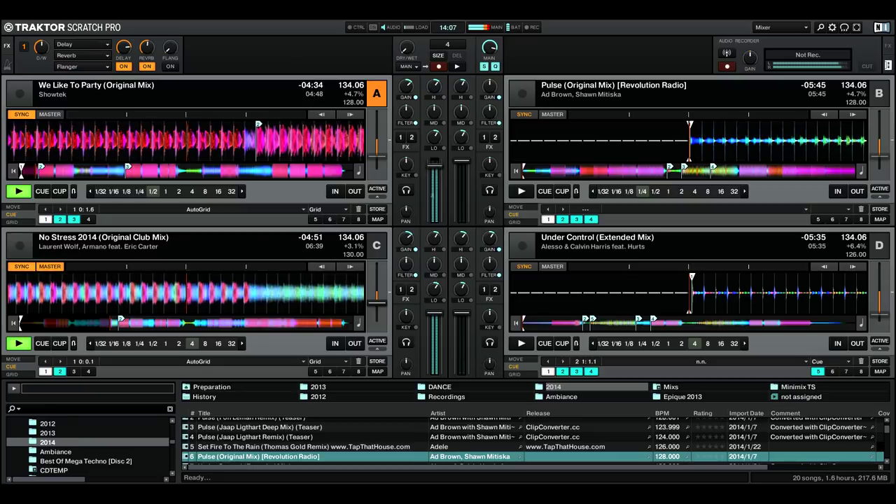
# Step: Reset deck C's filter, replay We Like To Party from its first hotcue on deck A and park it back at that cue
pyautogui.doubleClick(407, 265)
pyautogui.press('c')
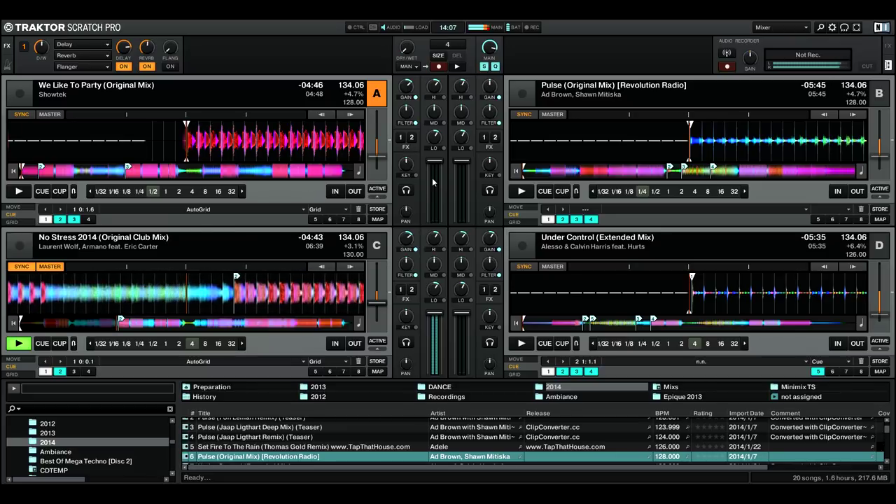
pyautogui.press('space')
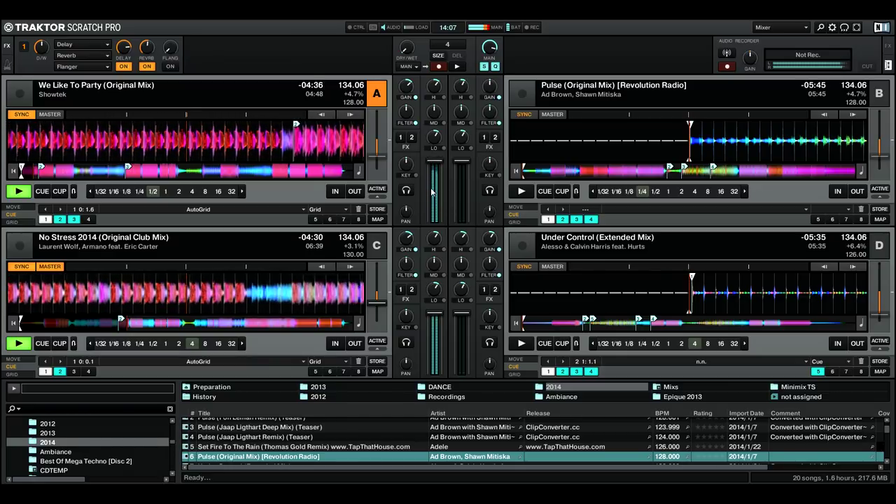
pyautogui.click(44, 220)
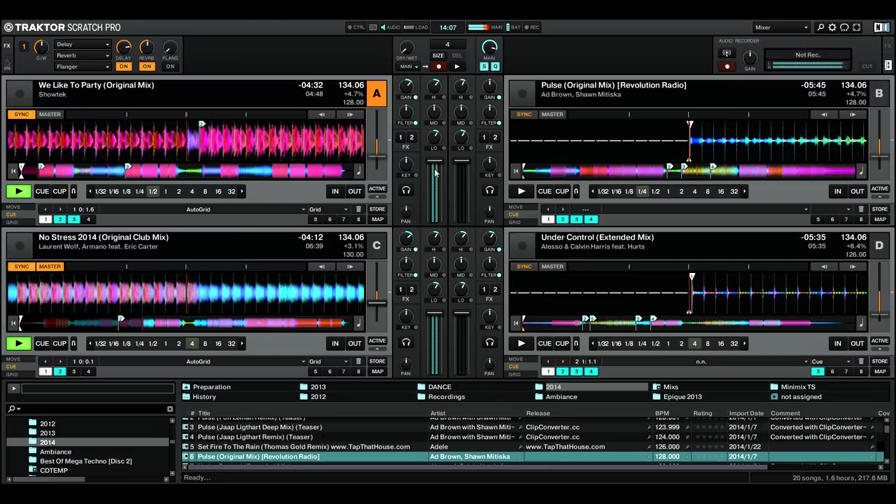
pyautogui.press('s')
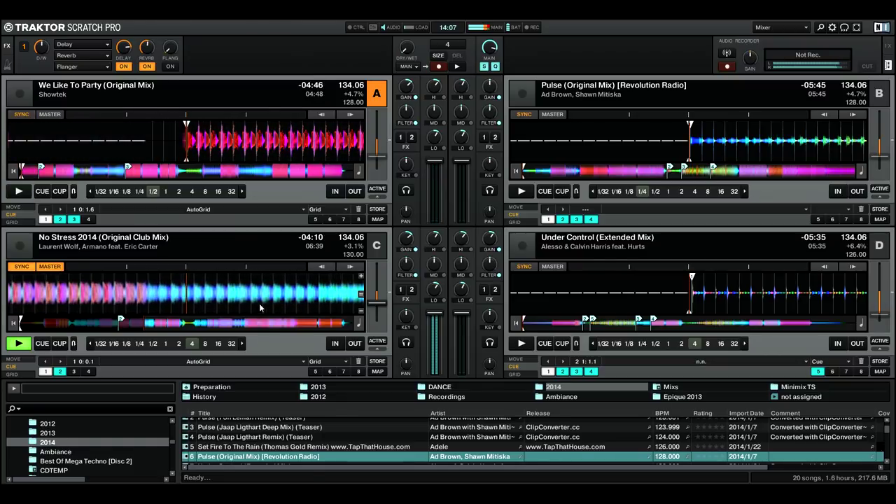
# Step: Focus deck D, start Under Control in sync with No Stress 2014 and set deck D's gain to about +4.7 dB
pyautogui.click(608, 95)
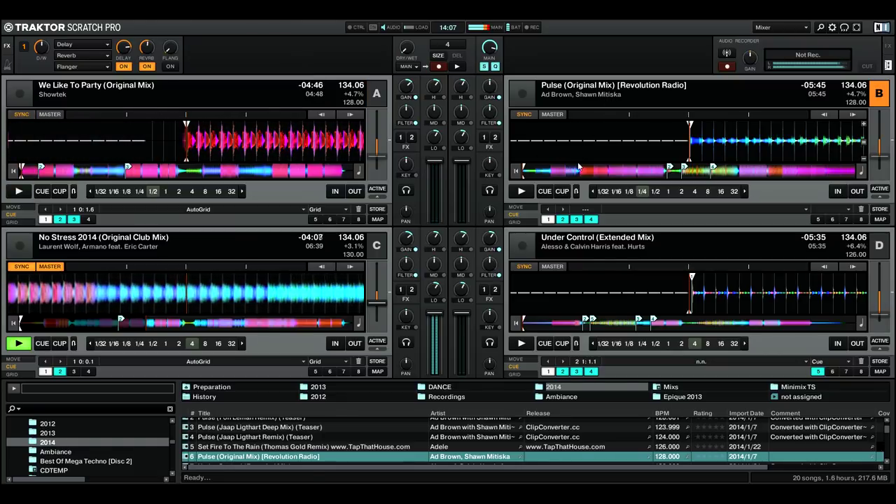
pyautogui.click(606, 251)
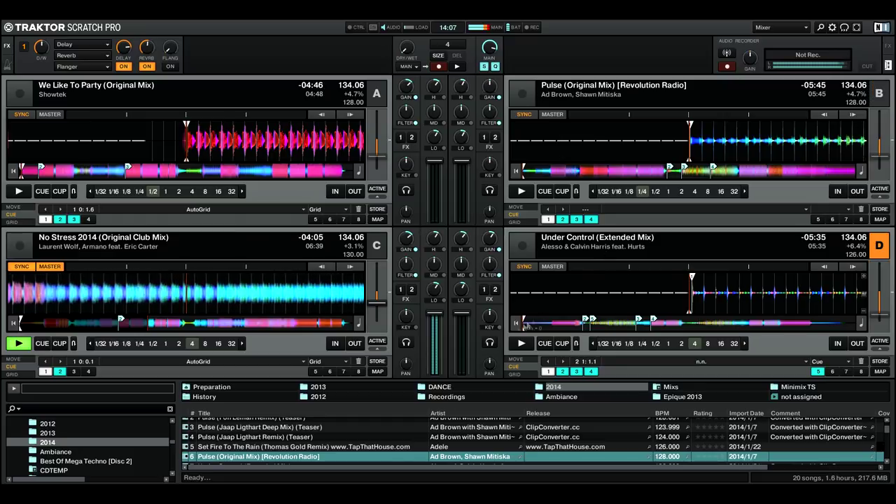
pyautogui.click(521, 343)
pyautogui.moveTo(492, 245); pyautogui.dragTo(492, 240)
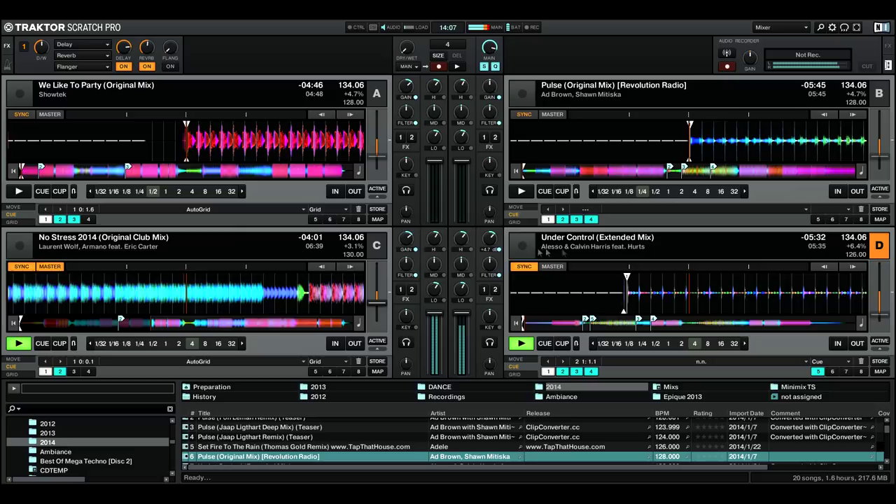
# Step: Start We Like To Party in sync on deck A and restart Under Control from its first hotcue on deck D
pyautogui.click(140, 181)
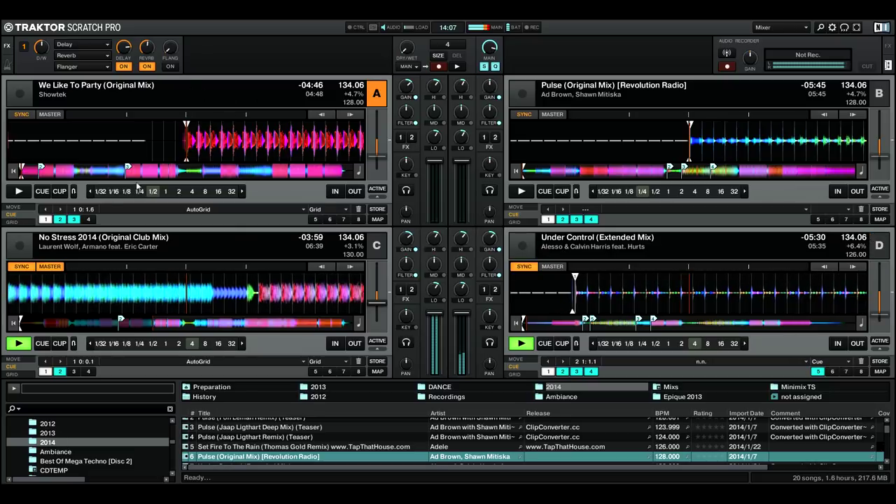
pyautogui.click(19, 192)
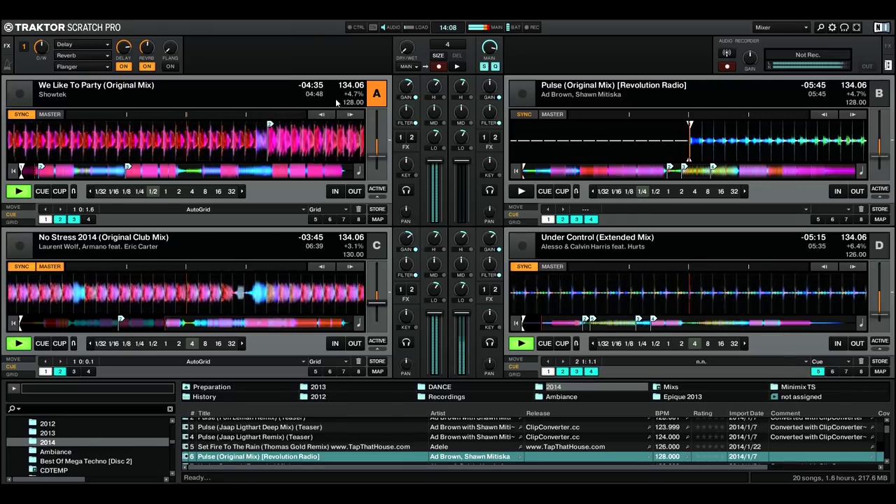
pyautogui.click(634, 255)
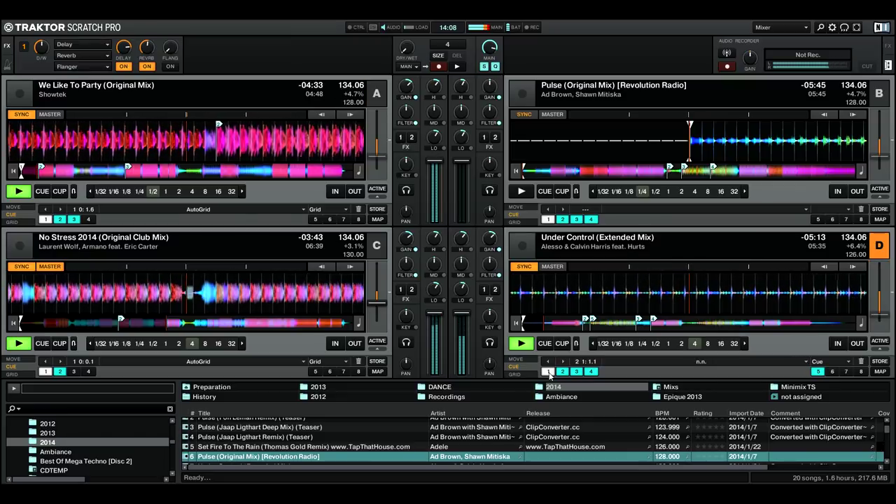
pyautogui.click(549, 371)
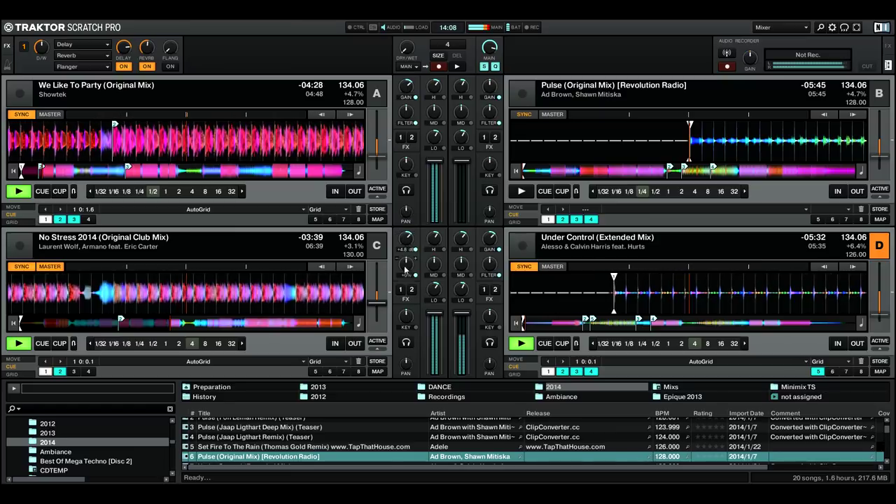
# Step: Skip No Stress 2014 ahead to its closing section on deck C and raise that deck's filter to about +39%
pyautogui.click(319, 327)
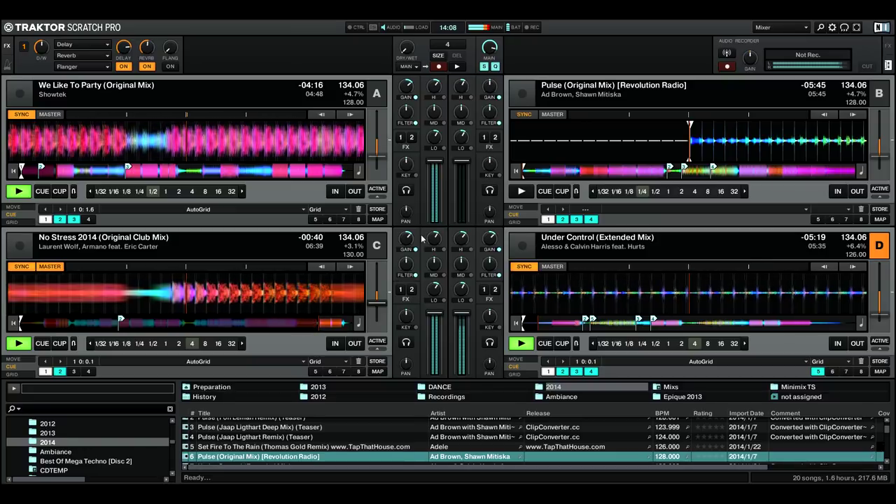
pyautogui.click(377, 246)
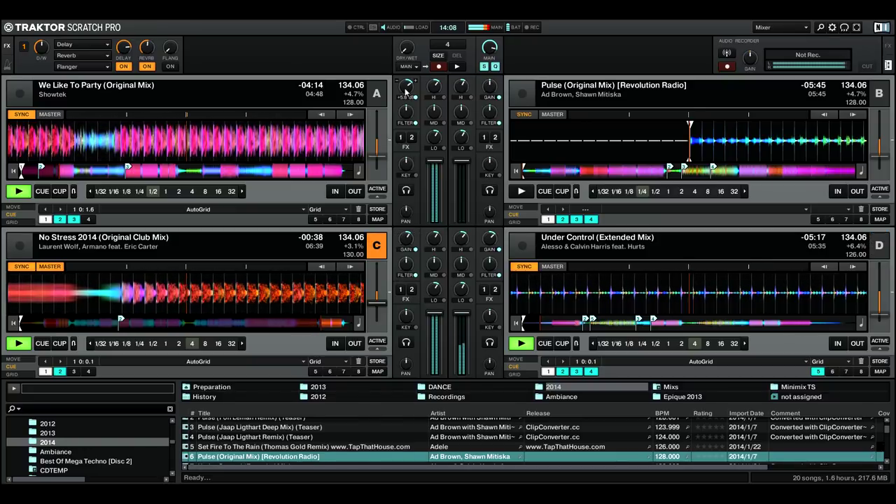
pyautogui.moveTo(405, 269); pyautogui.dragTo(405, 257)
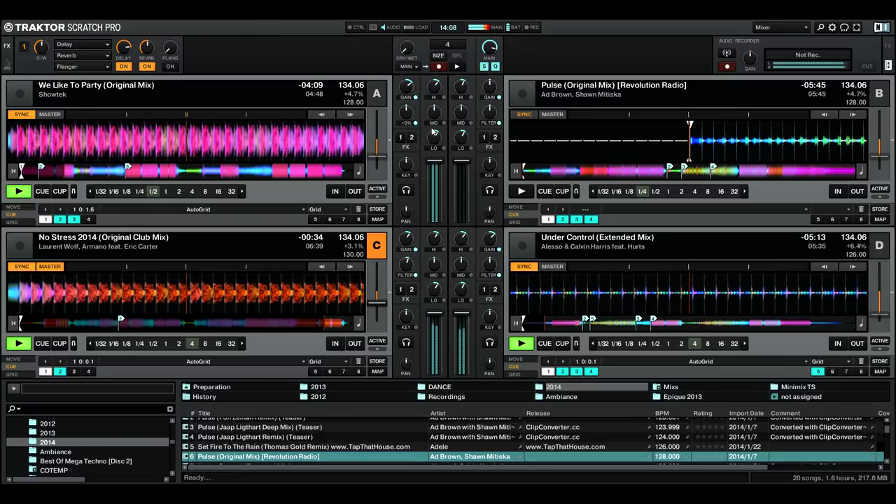
pyautogui.click(654, 239)
pyautogui.moveTo(407, 261)
pyautogui.moveTo(406, 264); pyautogui.dragTo(407, 260)
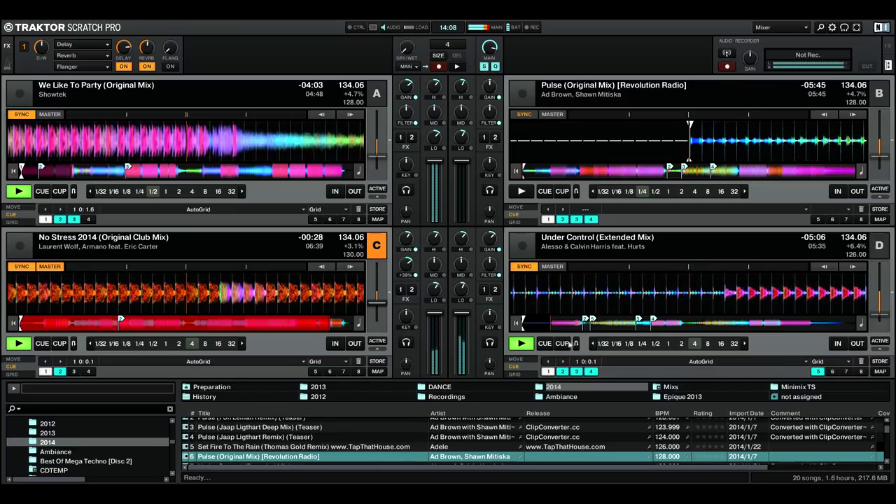
# Step: Park No Stress 2014 and Under Control at their starting cues, focus deck D and browse down the 2014 track list
pyautogui.click(547, 344)
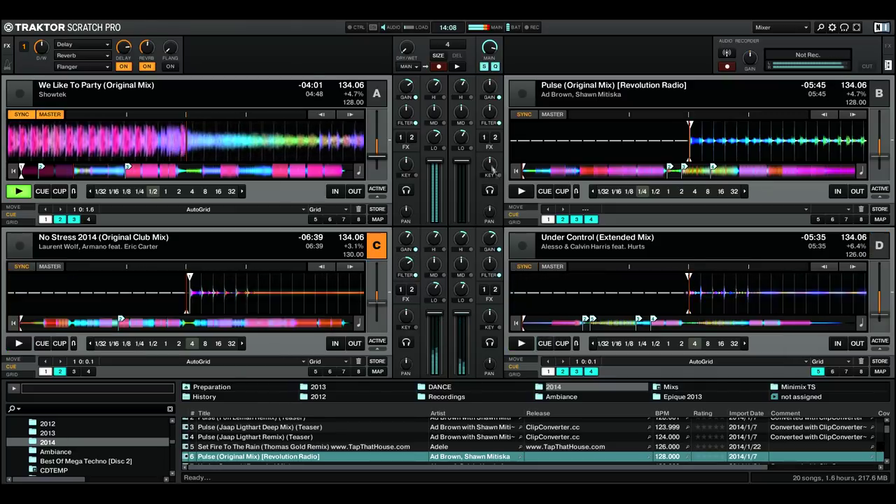
pyautogui.click(692, 276)
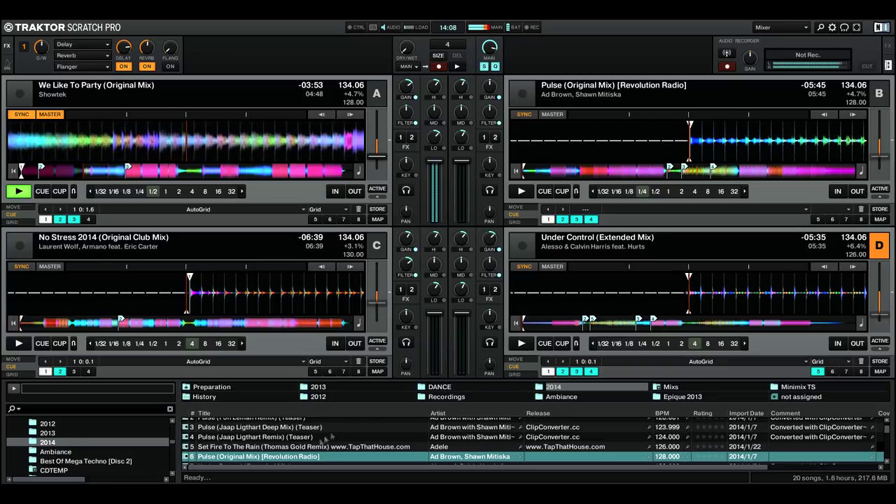
pyautogui.scroll(-2, 294, 442)
pyautogui.scroll(-4, 281, 439)
pyautogui.scroll(-3, 280, 440)
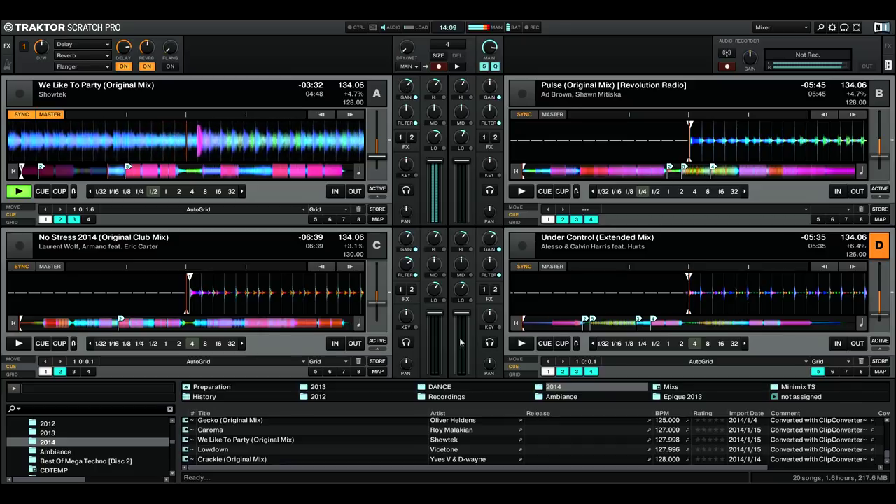
# Step: Start Under Control in sync with We Like To Party, fine-tune deck D's gain and restart the track from its cue point
pyautogui.click(521, 344)
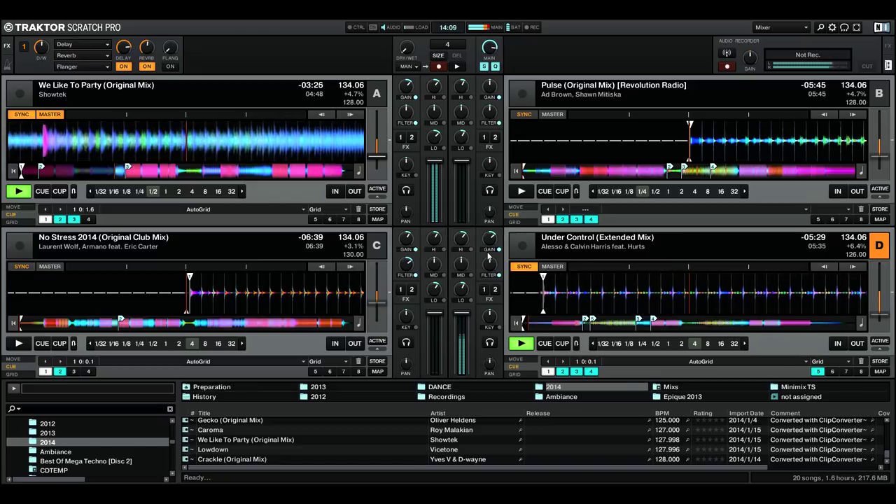
pyautogui.moveTo(488, 248); pyautogui.dragTo(488, 247)
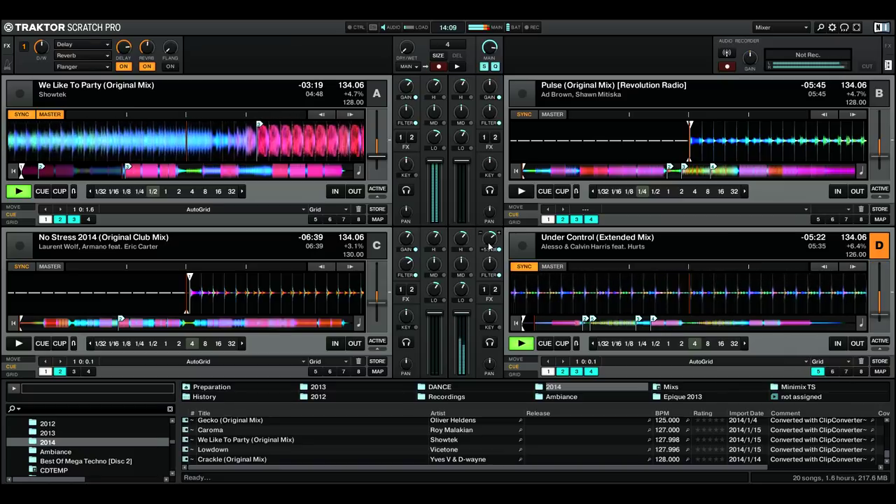
pyautogui.press('c')
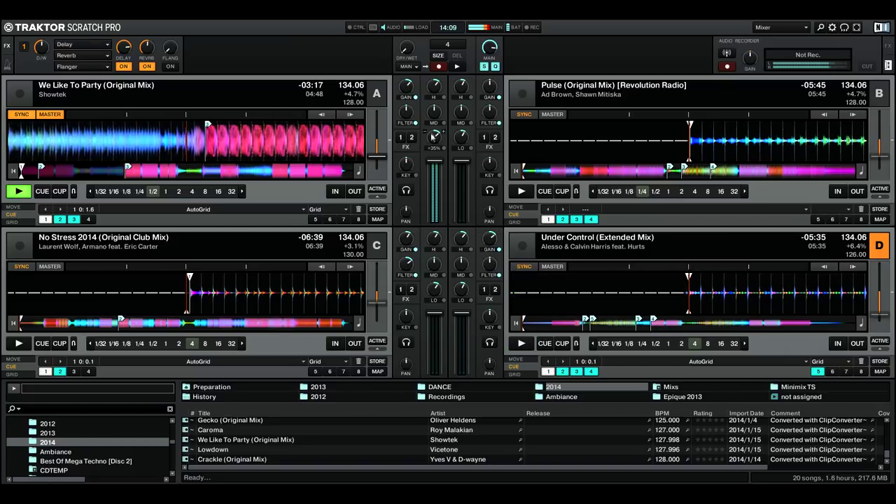
pyautogui.press('space')
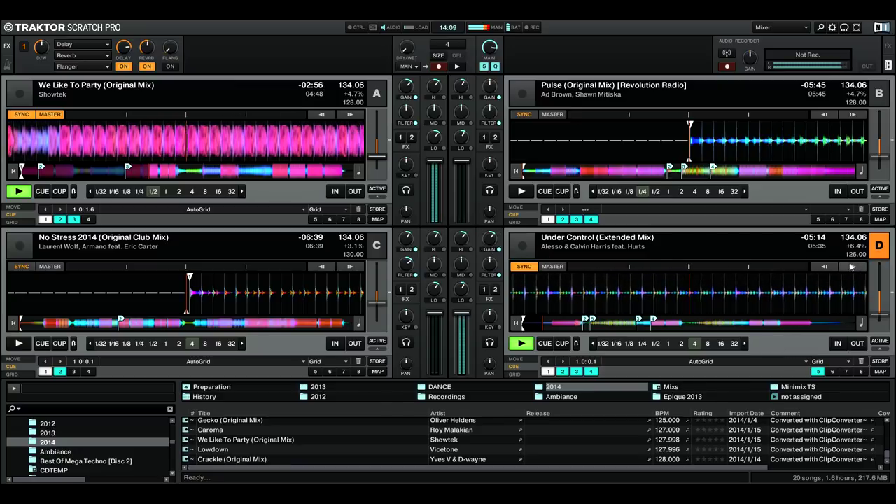
# Step: Adjust deck A's gain and skip We Like To Party ahead to its closing section
pyautogui.moveTo(407, 115); pyautogui.dragTo(408, 96)
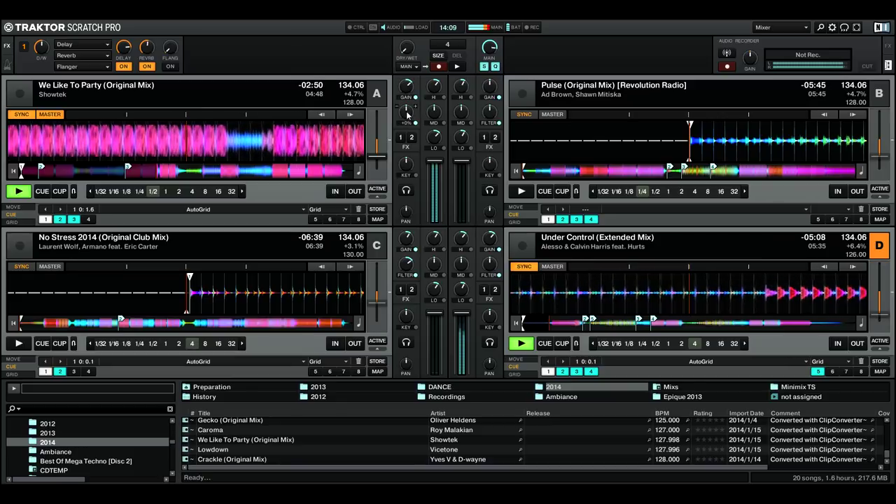
pyautogui.click(408, 94)
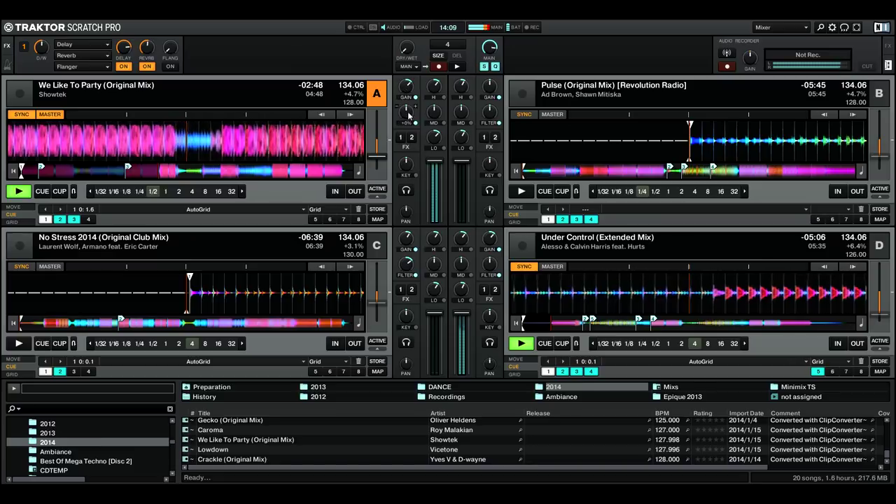
pyautogui.click(416, 96)
pyautogui.click(415, 97)
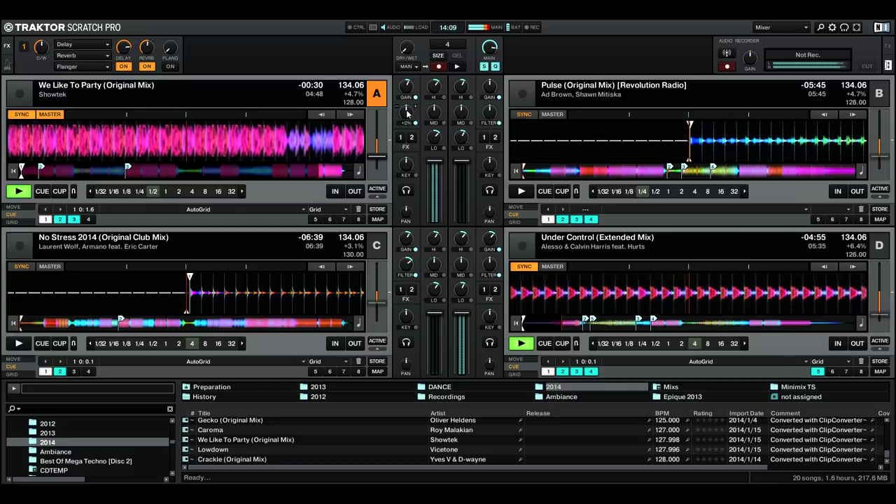
# Step: Fade We Like To Party down on deck A with a 1/2-beat loop, a lower volume fader and the filter at about +59%
pyautogui.moveTo(407, 113); pyautogui.dragTo(408, 106)
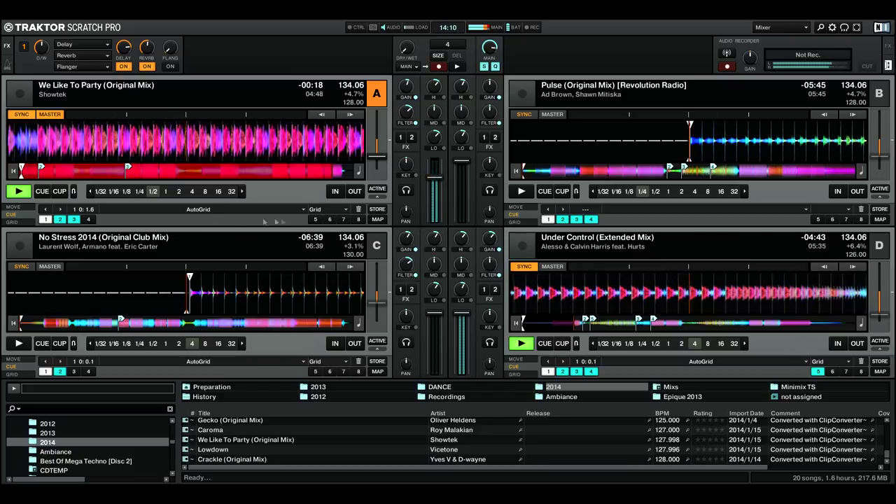
pyautogui.click(153, 190)
pyautogui.moveTo(432, 176); pyautogui.dragTo(432, 180)
pyautogui.moveTo(407, 112); pyautogui.dragTo(406, 107)
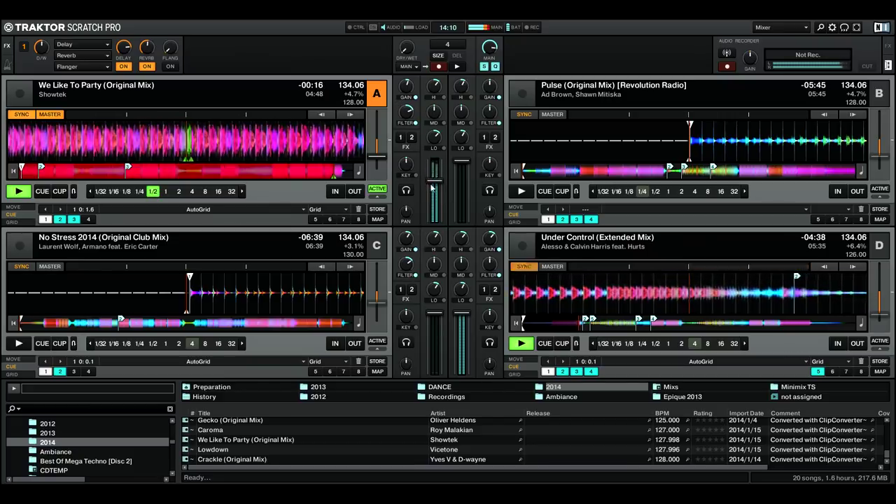
pyautogui.moveTo(406, 107); pyautogui.dragTo(407, 105)
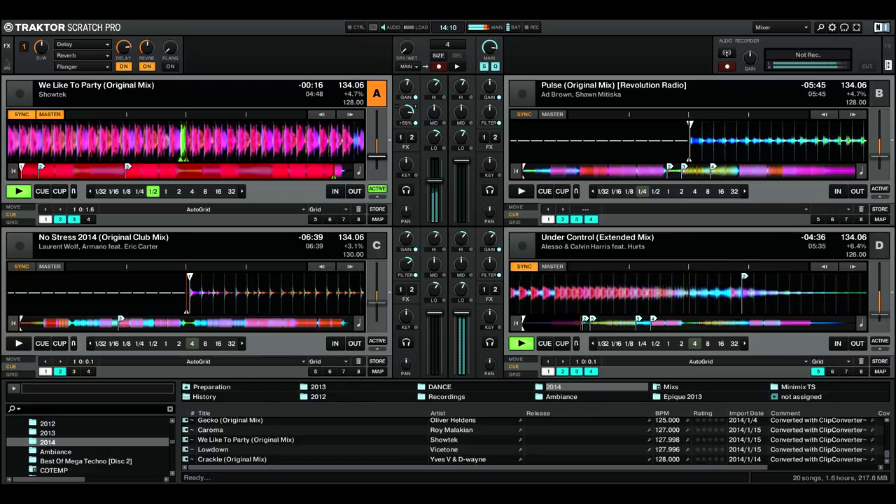
# Step: Stop We Like To Party on deck A, reset the deck's filter to centre and release its 1/2-beat loop
pyautogui.press('a')
pyautogui.doubleClick(406, 112)
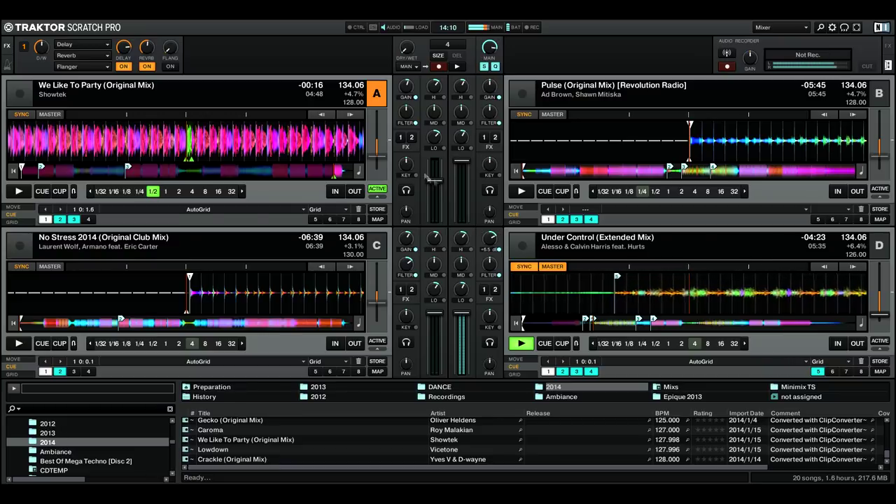
pyautogui.click(153, 191)
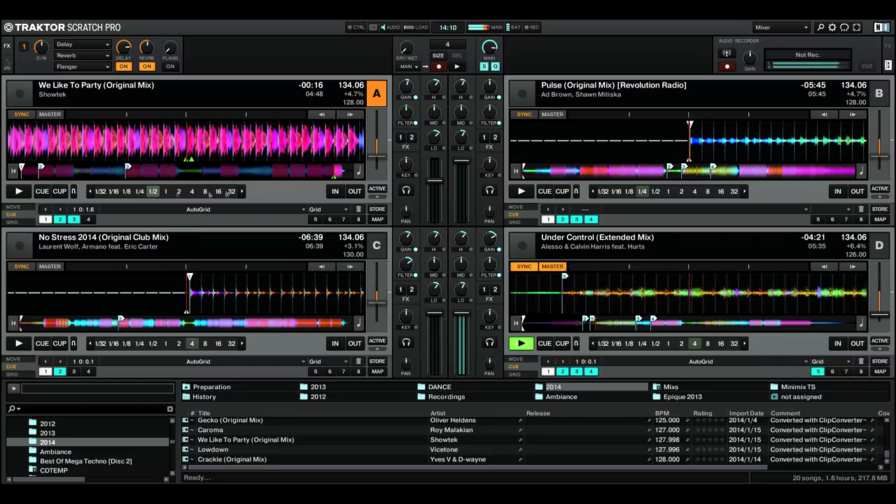
# Step: Lower deck B's volume fader and load Pulse (Fon Leman Remix) (Teaser) from the 2014 track list onto deck A
pyautogui.moveTo(462, 162); pyautogui.dragTo(463, 183)
pyautogui.scroll(5, 270, 444)
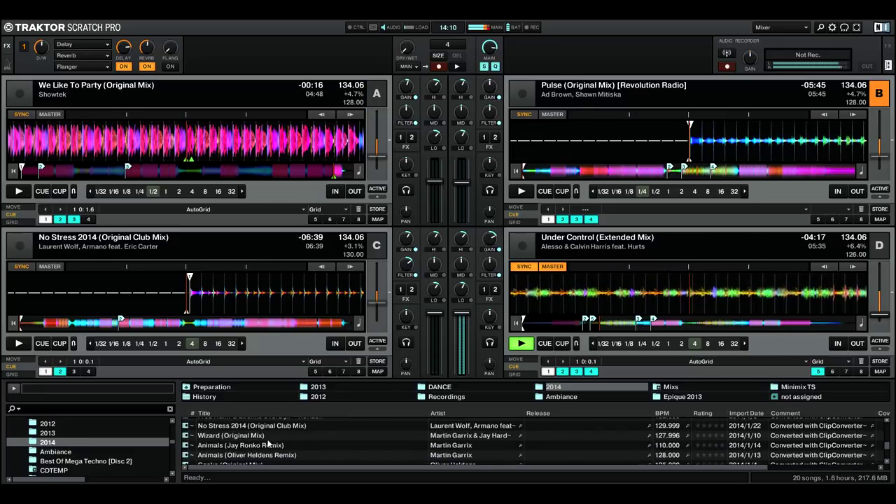
pyautogui.scroll(2, 266, 446)
pyautogui.moveTo(256, 435); pyautogui.dragTo(195, 146)
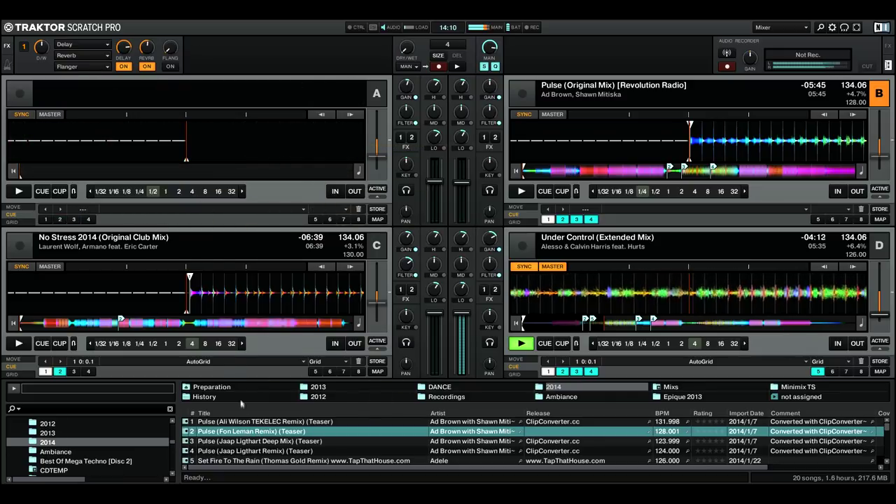
# Step: Load Pulse (Jaap Ligthart Remix) (Teaser) onto deck C with its filter reset to 0%, and select Pulse (Ali Wilson TEKELEC Remix) in the track list
pyautogui.moveTo(261, 452); pyautogui.dragTo(210, 311)
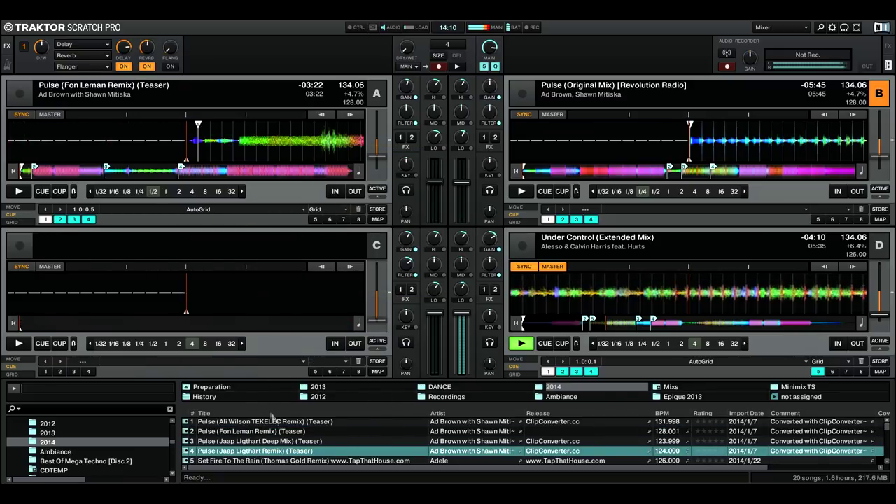
pyautogui.doubleClick(407, 272)
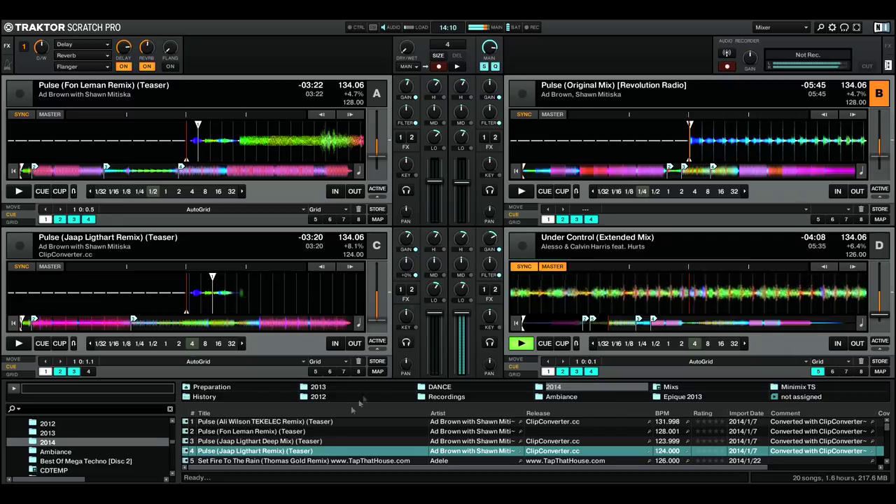
pyautogui.scroll(-2, 320, 436)
pyautogui.scroll(2, 293, 458)
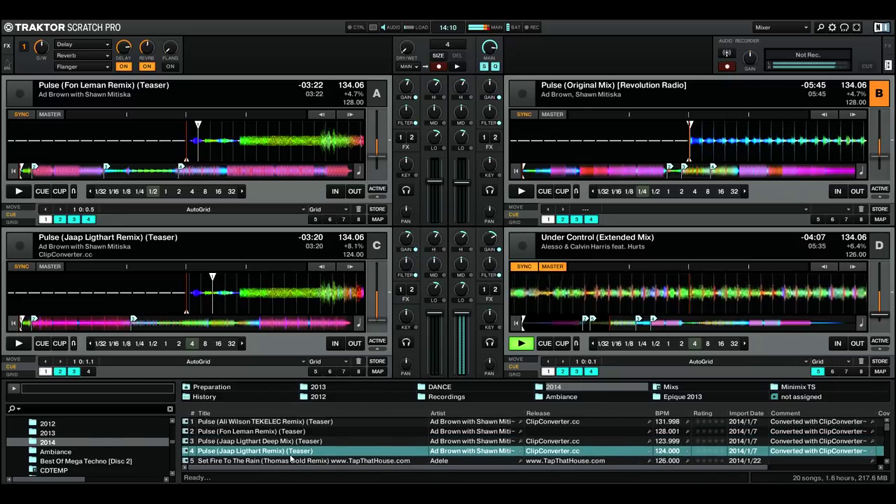
pyautogui.click(283, 423)
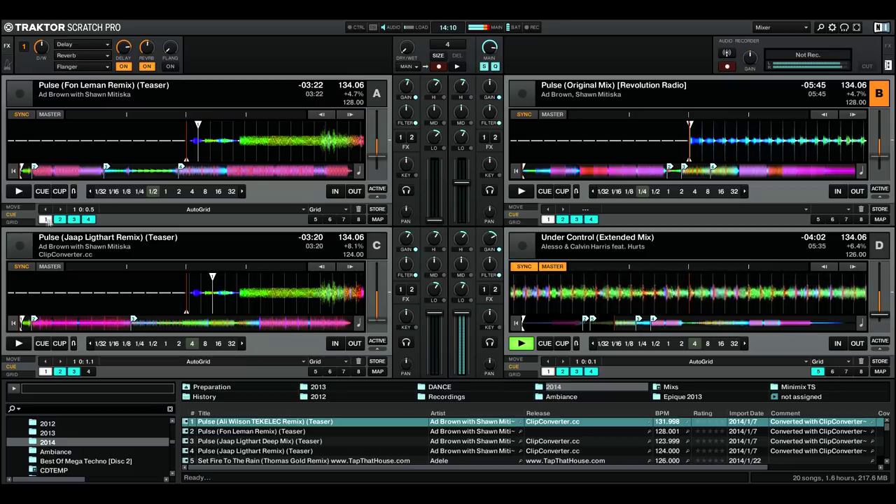
# Step: Cue the Fon Leman Remix at hotcue 2 on deck A and the Jaap Ligthart Remix at hotcue 3 on deck C
pyautogui.click(61, 220)
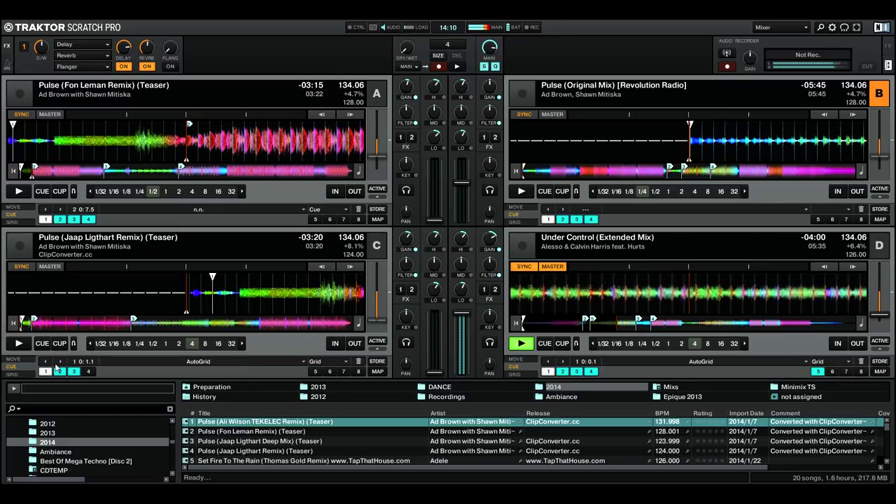
pyautogui.click(60, 371)
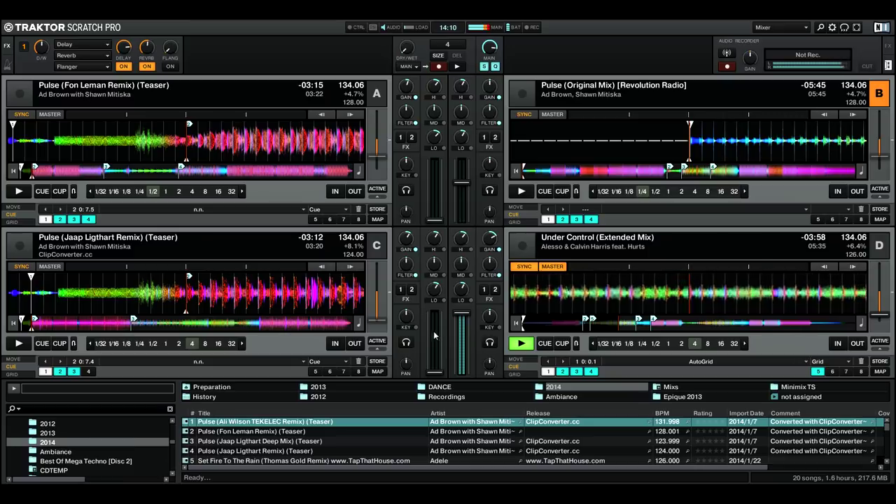
pyautogui.click(74, 372)
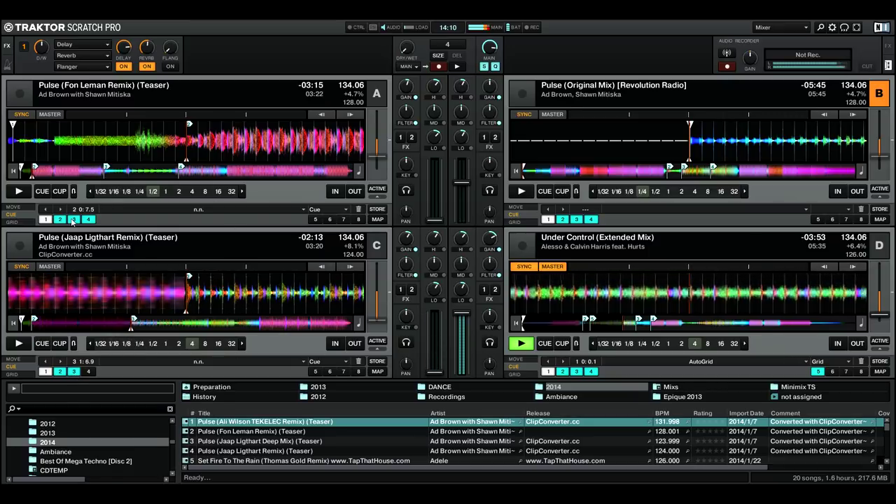
pyautogui.click(74, 220)
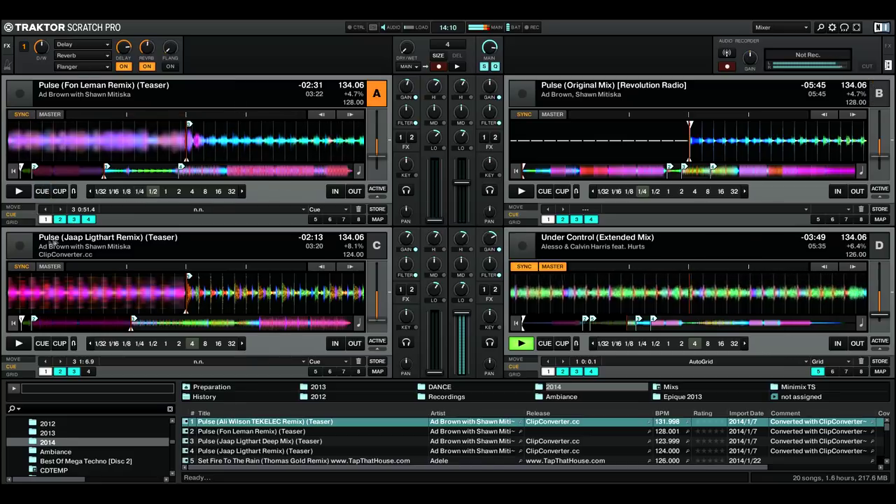
pyautogui.click(60, 220)
# Step: Raise the volume faders of decks A and C partway and pull deck B's fader fully down
pyautogui.moveTo(436, 201); pyautogui.dragTo(436, 168)
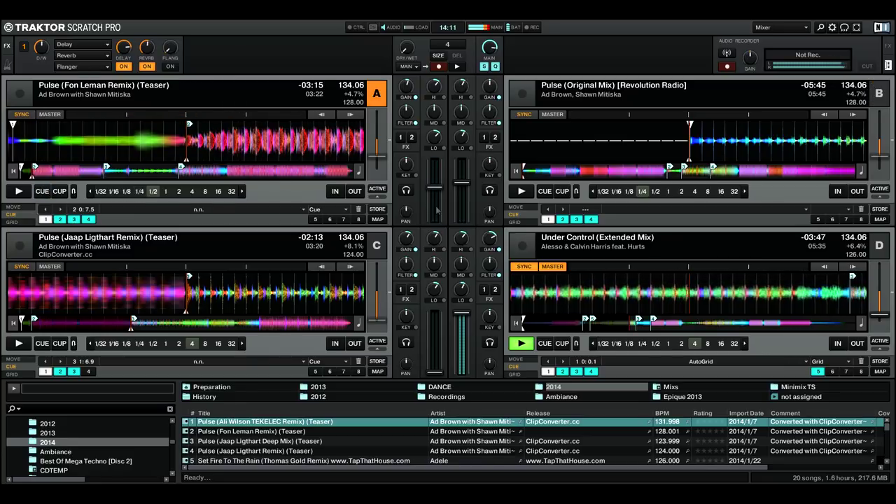
pyautogui.moveTo(436, 360); pyautogui.dragTo(435, 331)
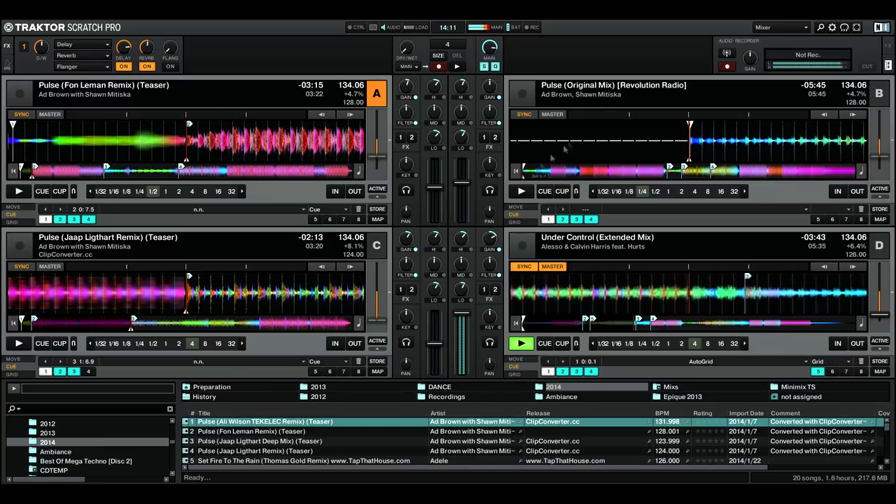
pyautogui.click(601, 103)
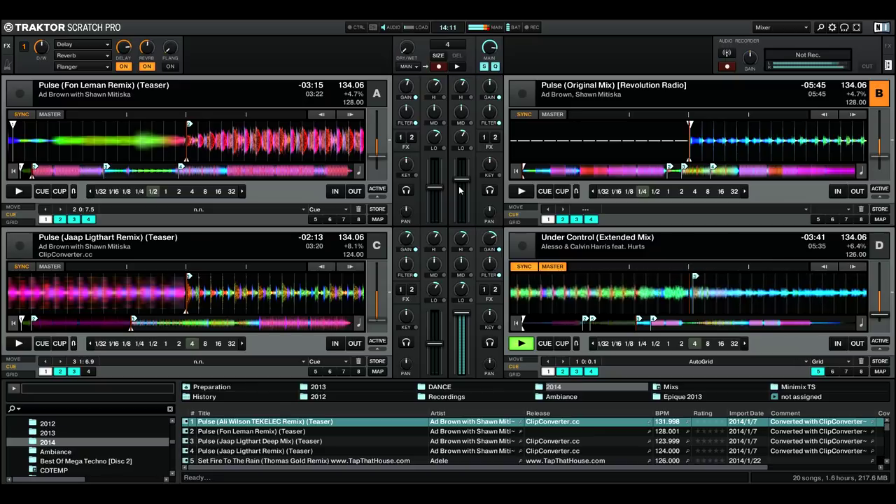
pyautogui.moveTo(459, 187); pyautogui.dragTo(439, 196)
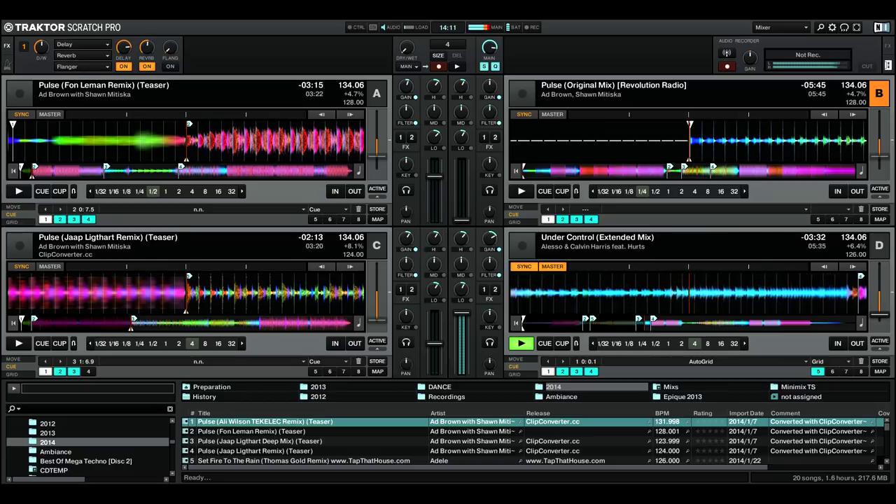
# Step: Start Pulse (Fon Leman Remix) in sync on deck A with a 4-beat loop and bring its volume fader up
pyautogui.moveTo(437, 140)
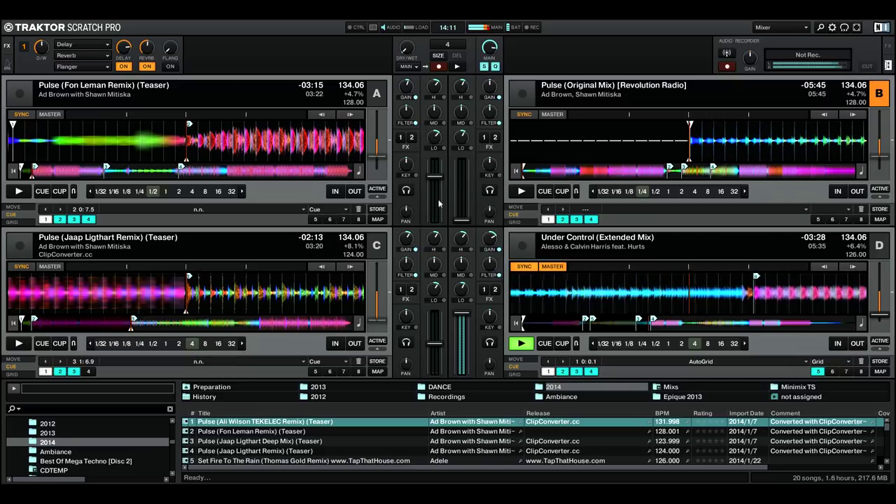
pyautogui.moveTo(435, 178); pyautogui.dragTo(435, 209)
pyautogui.click(21, 193)
pyautogui.click(192, 192)
pyautogui.click(191, 194)
pyautogui.moveTo(435, 199); pyautogui.dragTo(436, 189)
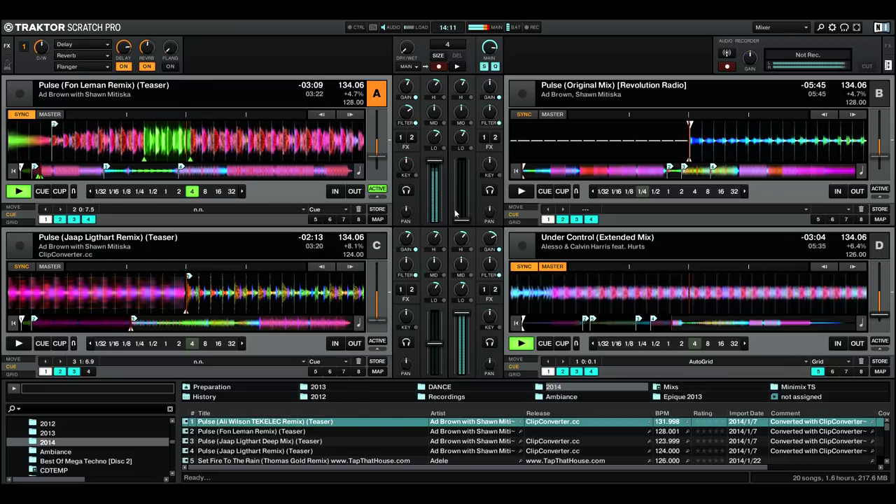
# Step: Sweep deck A's filter down to about -90% on the looping Fon Leman Remix, keeping its volume fader up
pyautogui.scroll(5, 490, 265)
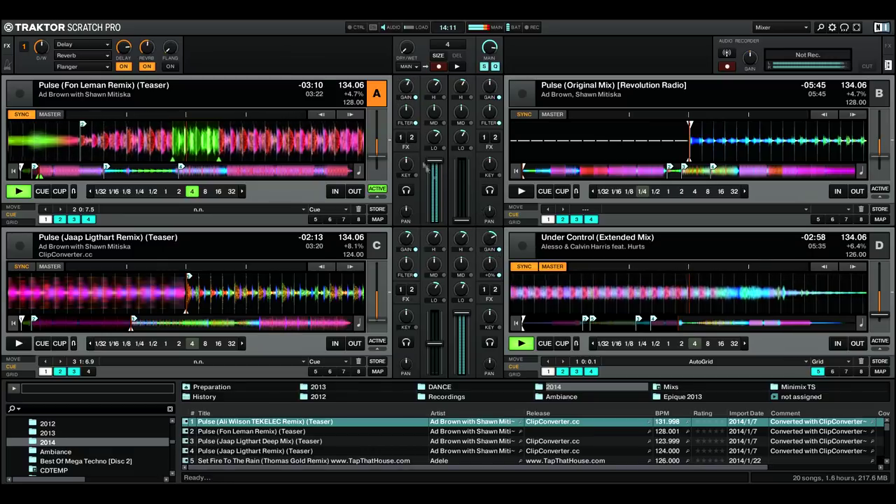
pyautogui.moveTo(435, 162); pyautogui.dragTo(435, 164)
pyautogui.moveTo(406, 114); pyautogui.dragTo(406, 88)
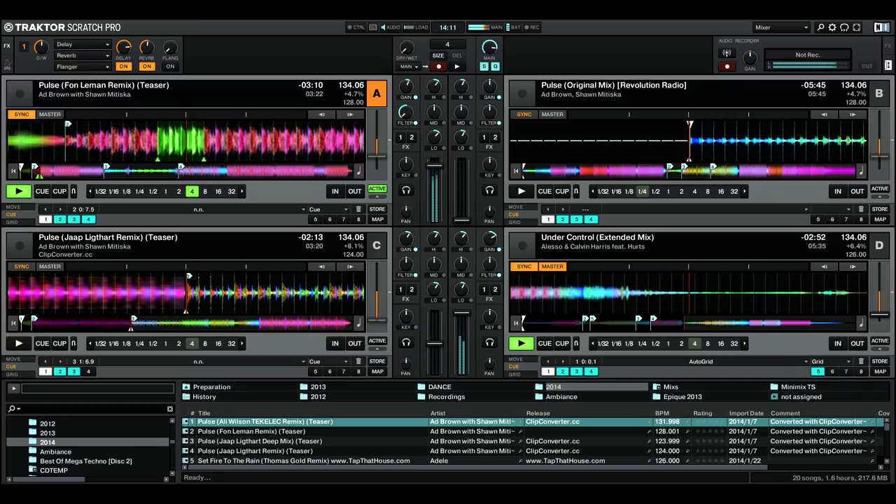
pyautogui.scroll(-8, 406, 112)
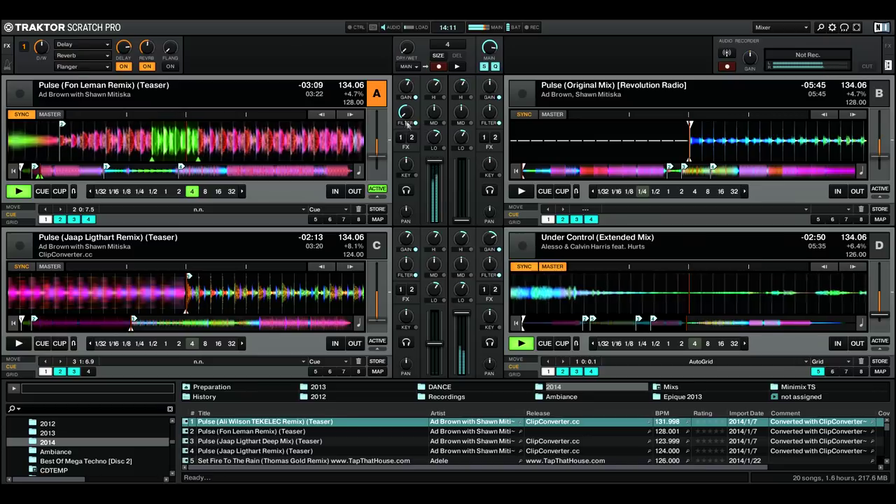
pyautogui.scroll(8, 406, 112)
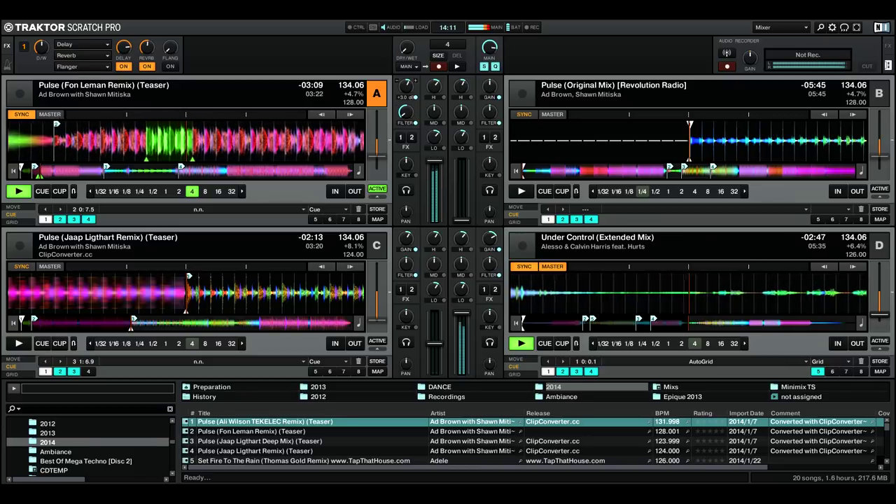
pyautogui.scroll(-8, 406, 112)
pyautogui.scroll(2, 406, 112)
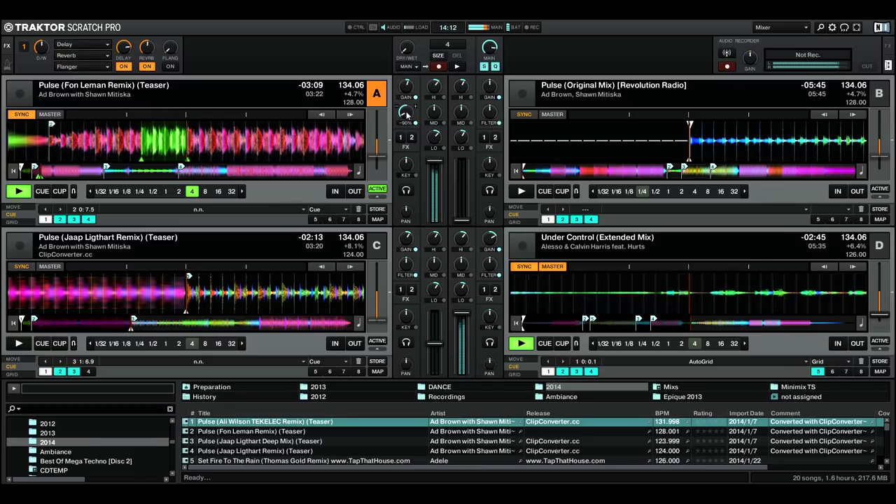
# Step: Trim deck A's gain to about +1.9 dB and gradually open its filter to about -48%
pyautogui.moveTo(407, 112); pyautogui.dragTo(407, 105)
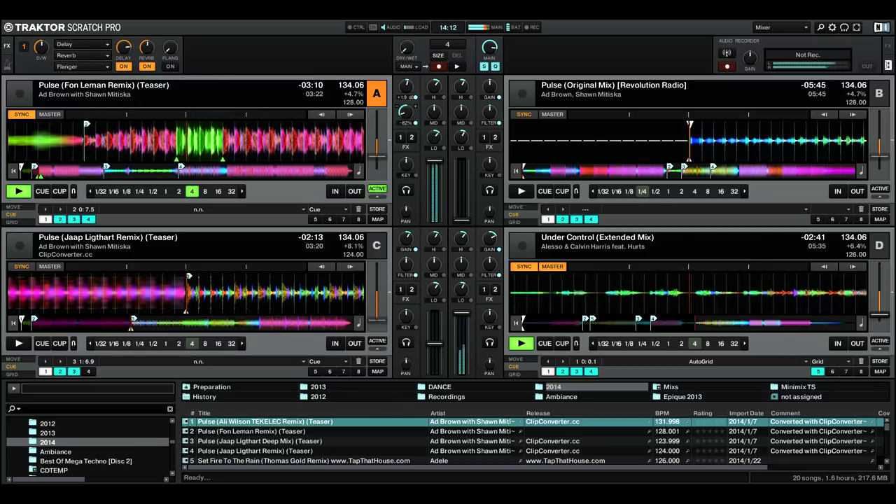
pyautogui.scroll(3, 413, 106)
pyautogui.scroll(2, 406, 110)
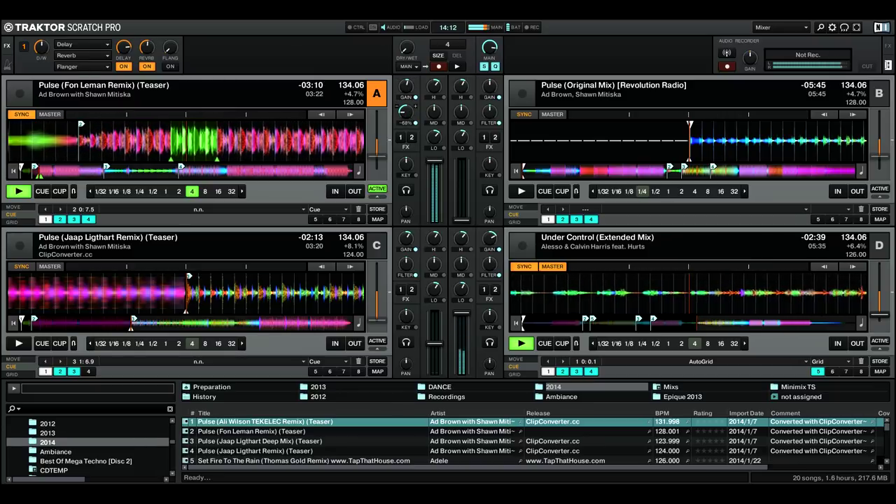
pyautogui.scroll(1, 406, 110)
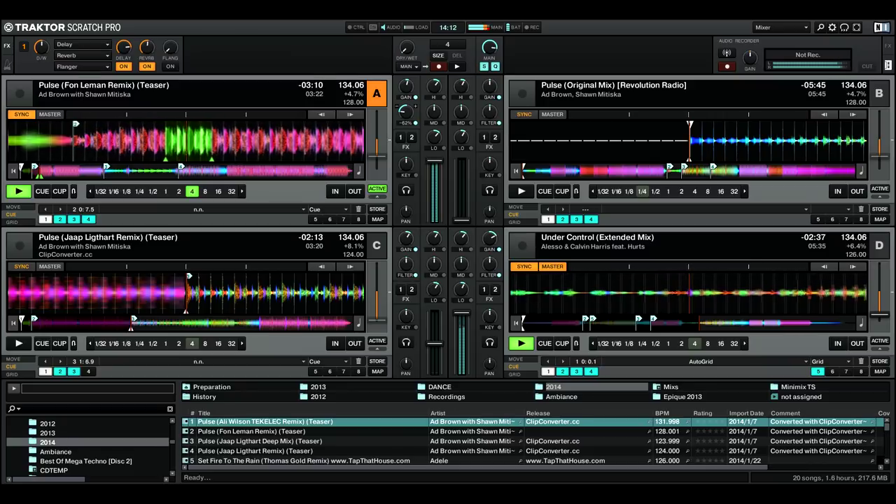
pyautogui.scroll(2, 406, 110)
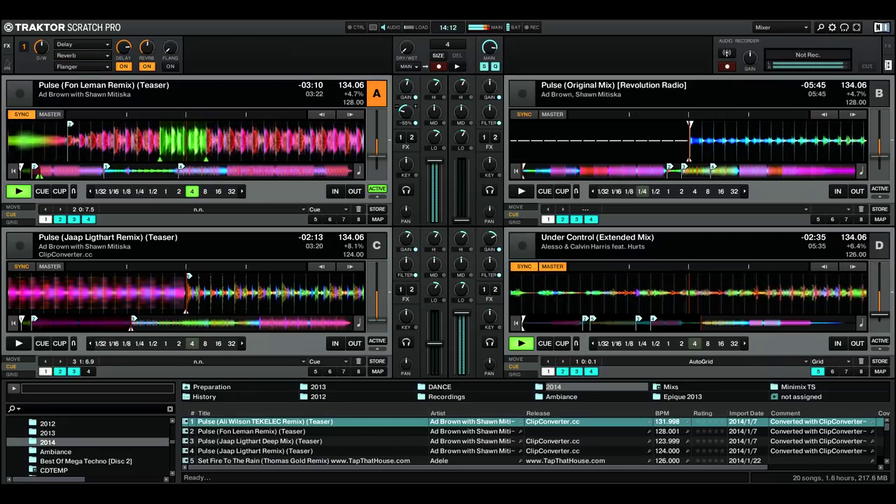
pyautogui.scroll(1, 407, 110)
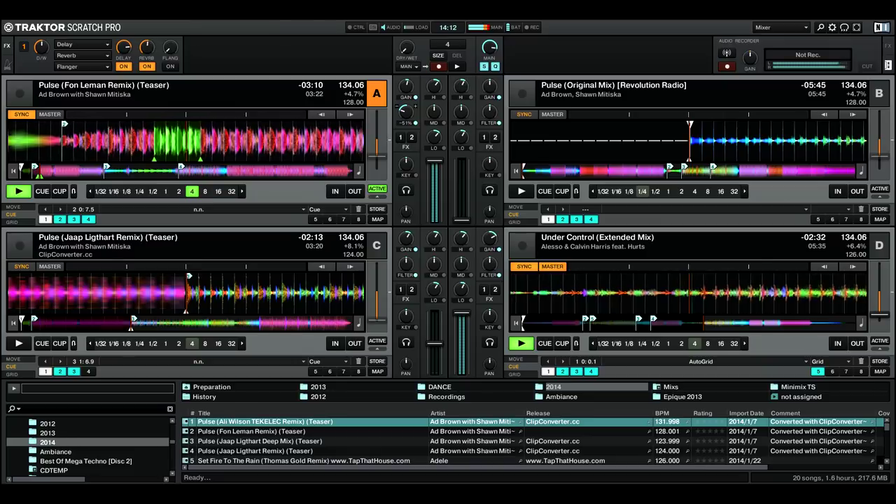
pyautogui.scroll(2, 405, 117)
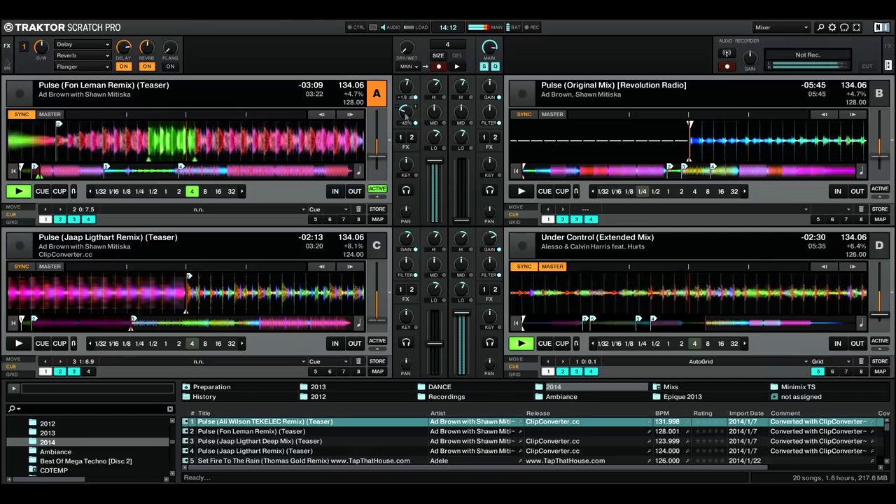
# Step: Gradually open deck A's filter to about -18% while the Fon Leman Remix keeps looping
pyautogui.scroll(2, 409, 112)
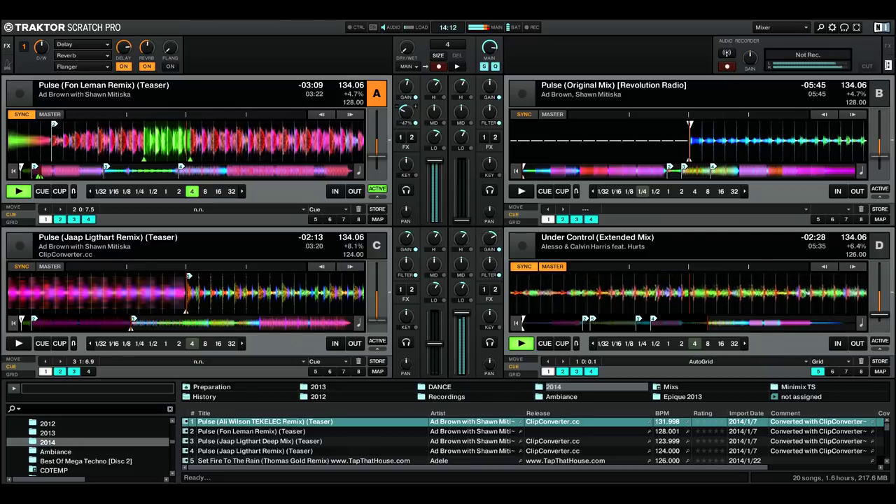
pyautogui.moveTo(408, 119); pyautogui.dragTo(408, 116)
pyautogui.scroll(1, 408, 122)
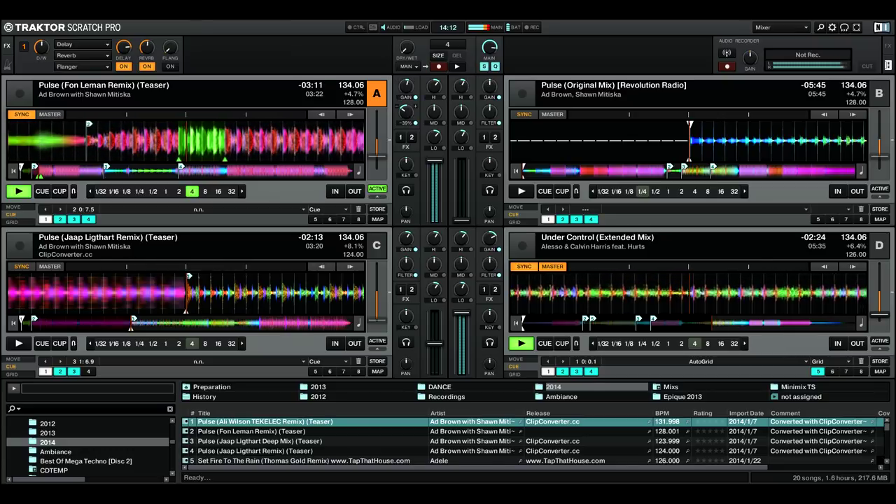
pyautogui.scroll(1, 408, 122)
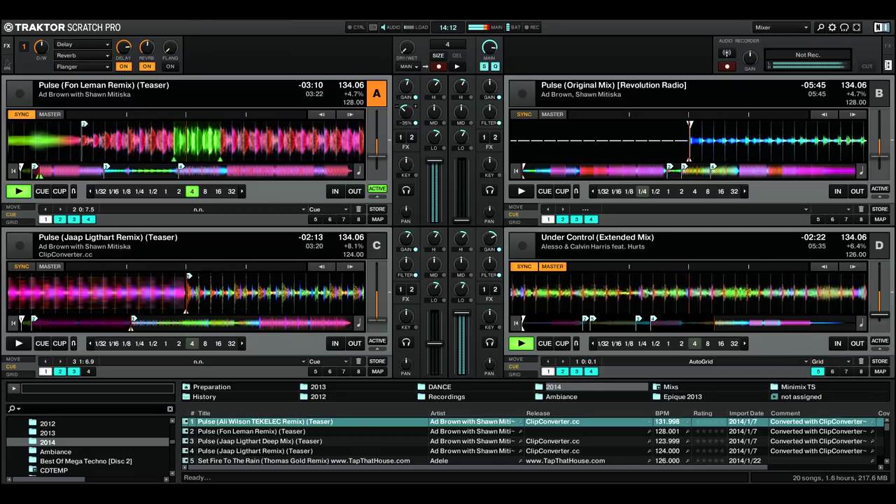
pyautogui.scroll(2, 407, 112)
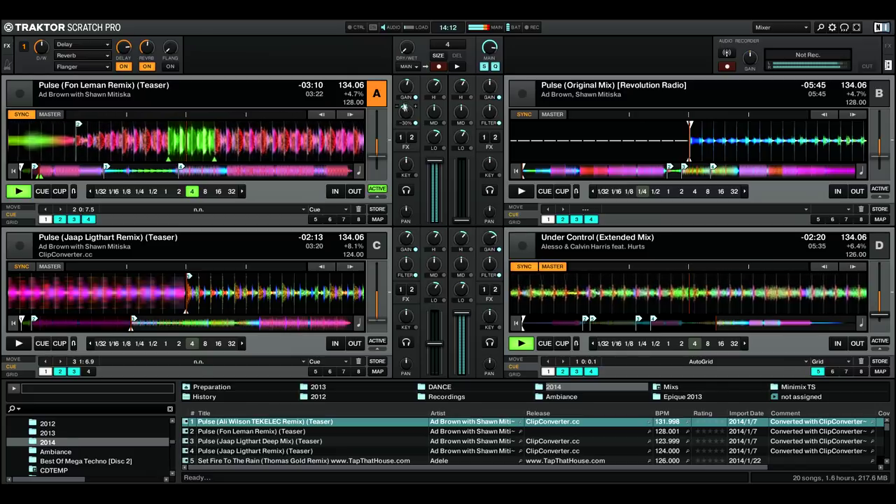
pyautogui.scroll(1, 406, 111)
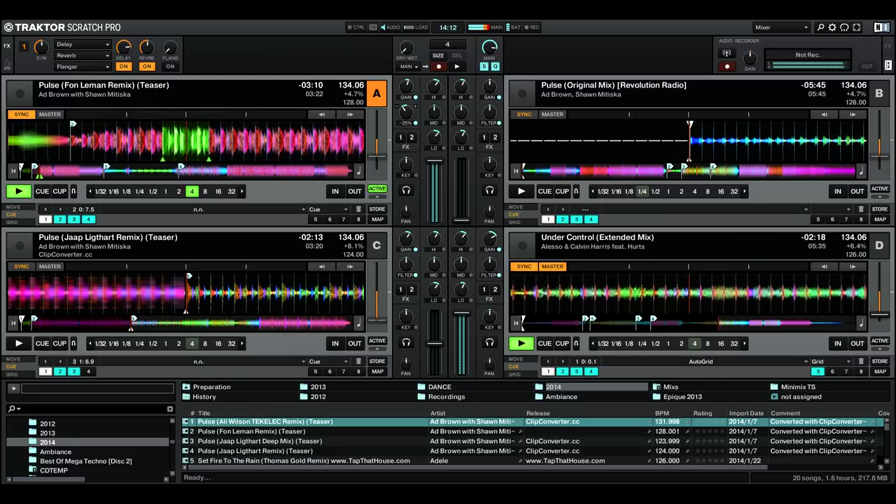
pyautogui.scroll(1, 406, 110)
pyautogui.moveTo(404, 112)
pyautogui.mouseDown()
pyautogui.moveTo(404, 89)
pyautogui.moveTo(404, 115)
pyautogui.mouseUp()
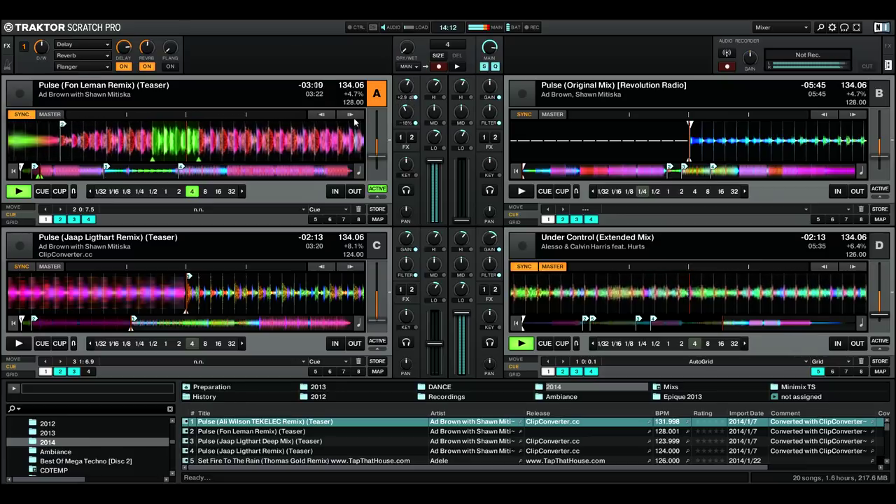
# Step: Bring deck A's filter back to 0% while raising its gain to about +5.5 dB, and release the 4-beat loop
pyautogui.moveTo(404, 92); pyautogui.dragTo(405, 114)
pyautogui.moveTo(404, 94); pyautogui.dragTo(404, 115)
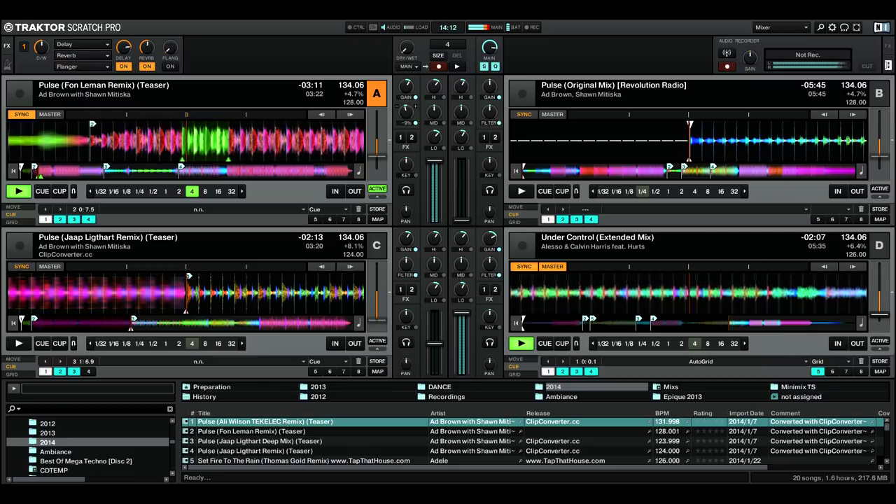
pyautogui.moveTo(403, 90); pyautogui.dragTo(403, 114)
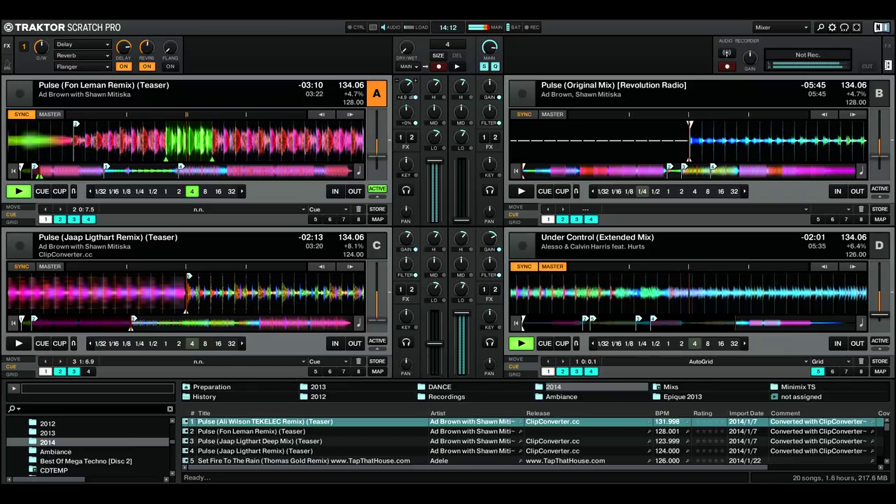
pyautogui.moveTo(406, 89); pyautogui.dragTo(405, 88)
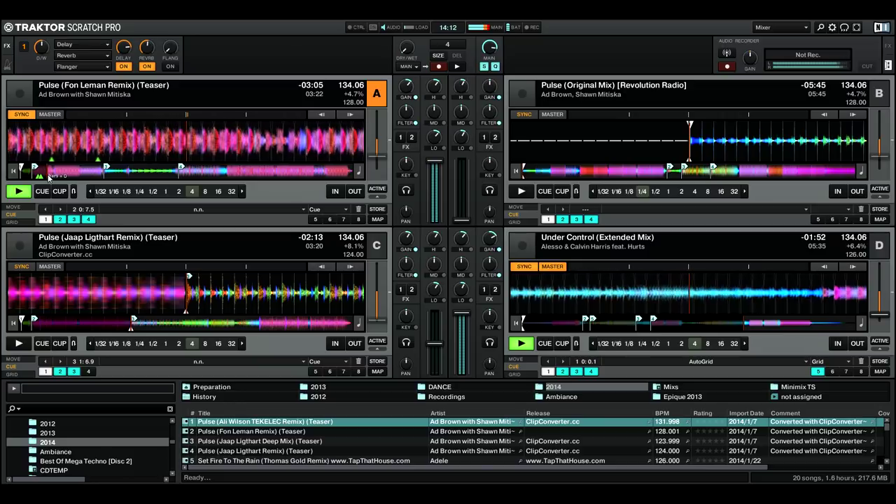
pyautogui.moveTo(406, 89); pyautogui.dragTo(406, 87)
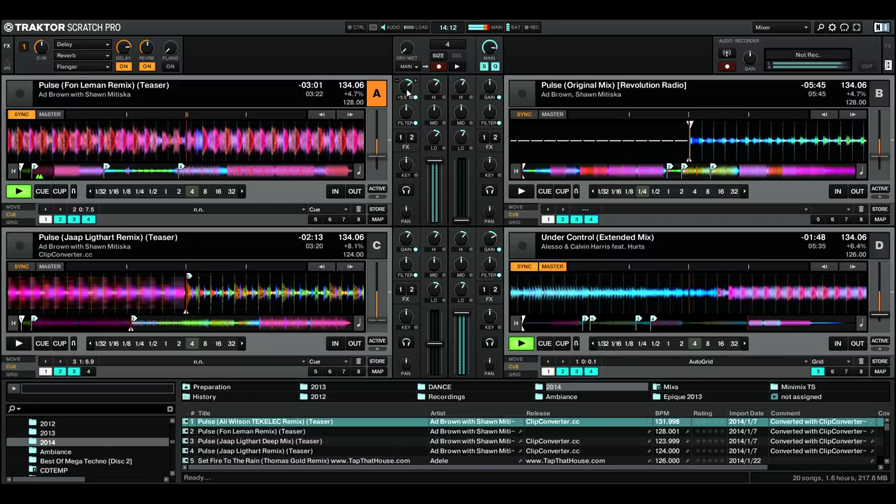
# Step: Briefly engage and release a 2-beat loop on deck A, nudging its gain up
pyautogui.click(179, 192)
pyautogui.click(179, 192)
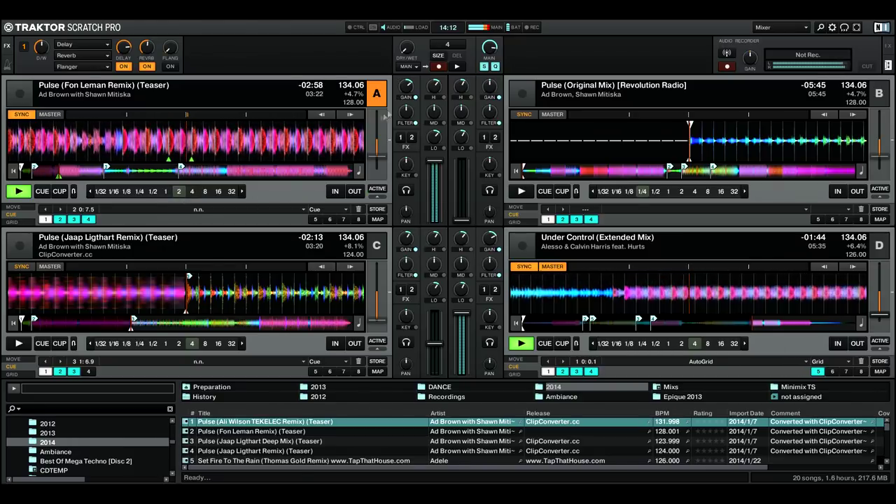
pyautogui.moveTo(408, 96); pyautogui.dragTo(408, 92)
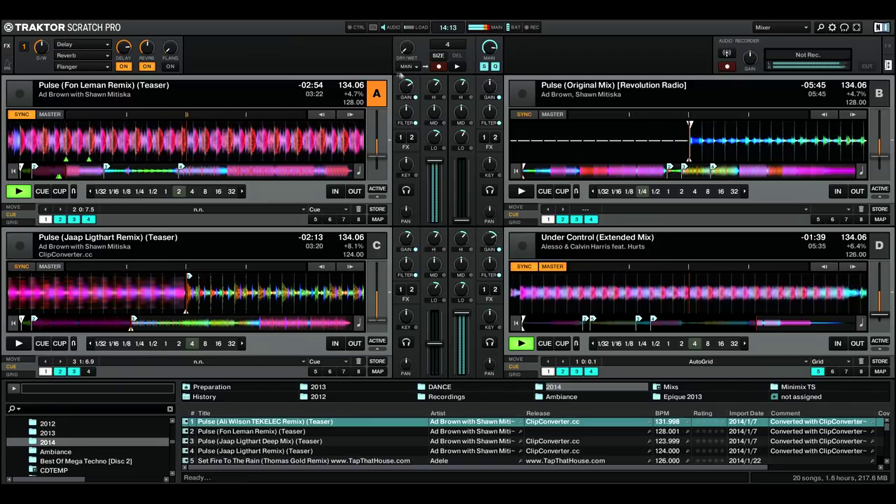
# Step: Hold an 8-beat loop on deck A while setting its gain to about +7.1 dB and deck D's filter to about +30%, releasing the loop at the end
pyautogui.click(206, 191)
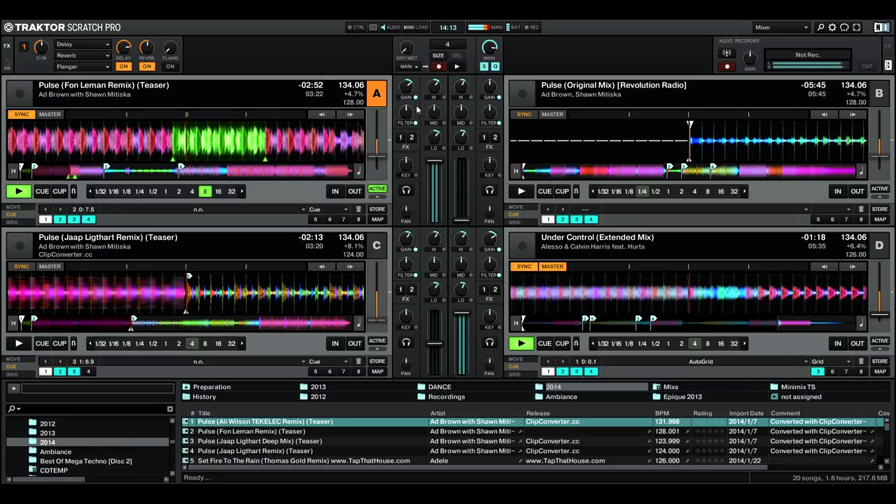
pyautogui.moveTo(491, 265); pyautogui.dragTo(491, 248)
pyautogui.moveTo(411, 90); pyautogui.dragTo(411, 85)
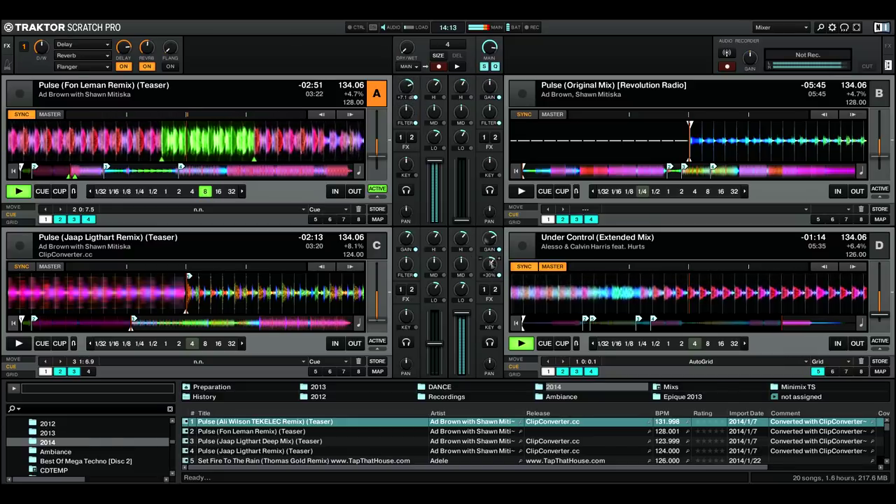
pyautogui.click(204, 191)
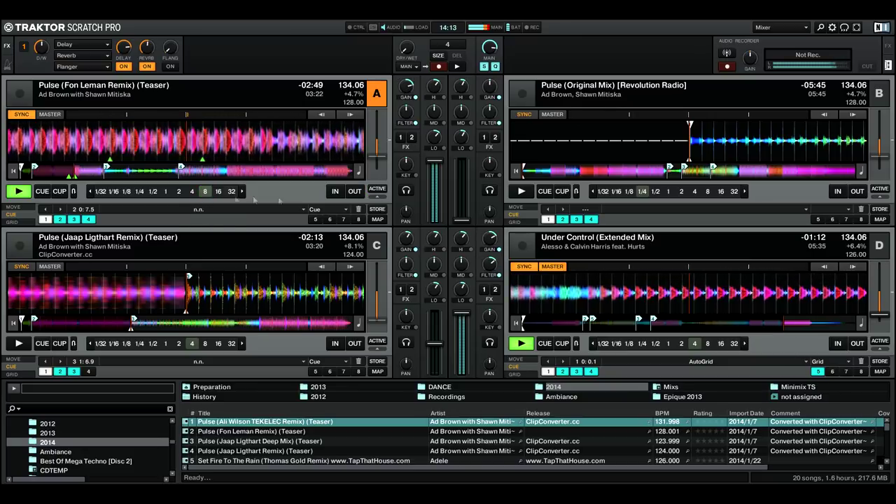
# Step: Catch Under Control in a 1/2-beat loop on deck D and stop it, trimming deck A's gain to about +7.5 dB
pyautogui.moveTo(404, 91); pyautogui.dragTo(411, 85)
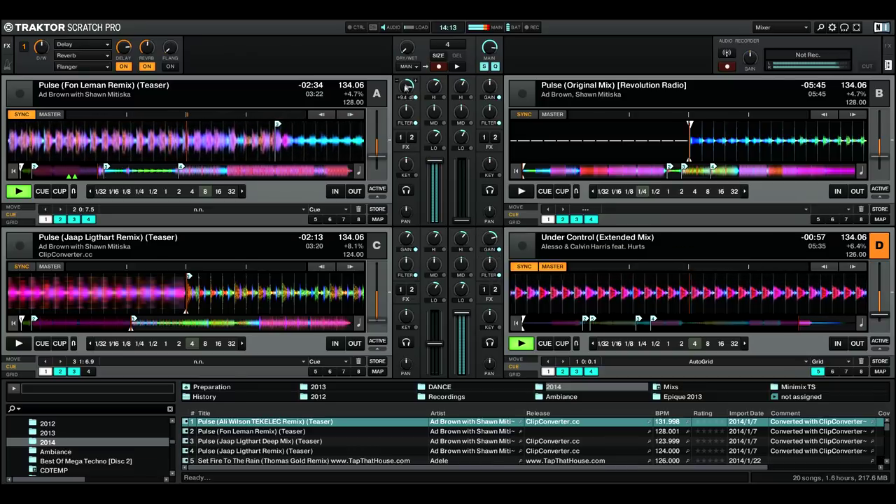
pyautogui.click(655, 343)
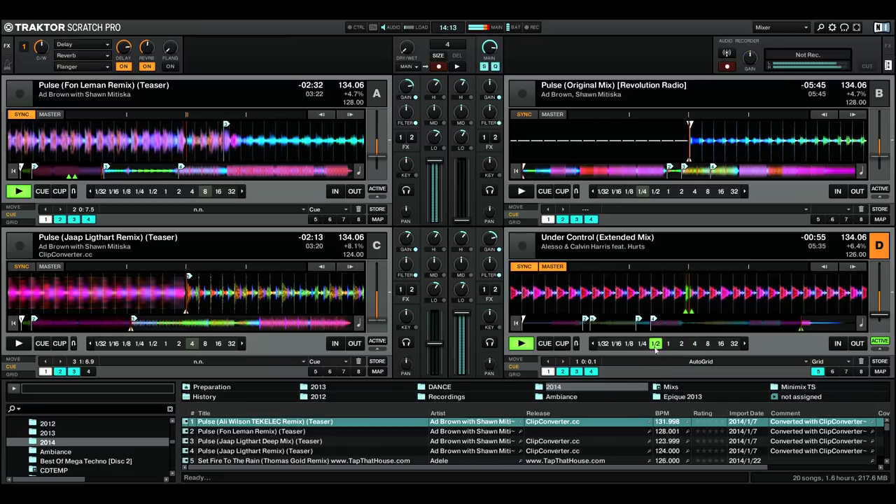
pyautogui.click(521, 343)
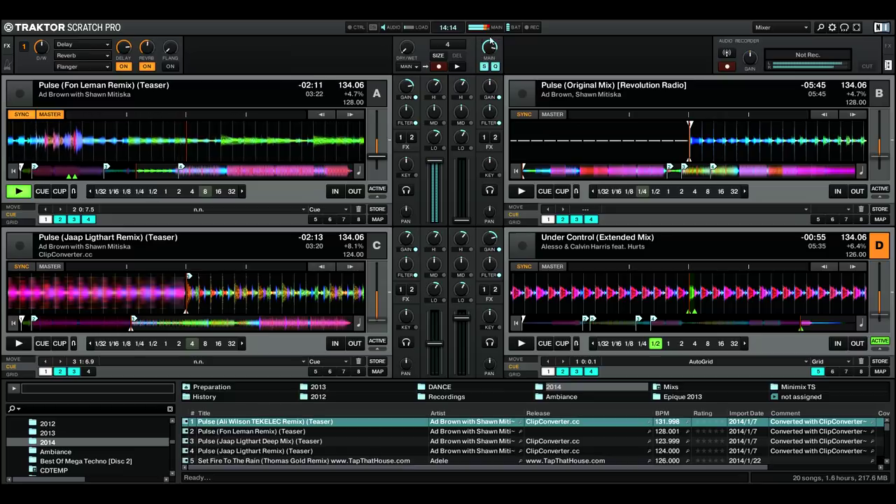
pyautogui.moveTo(410, 86)
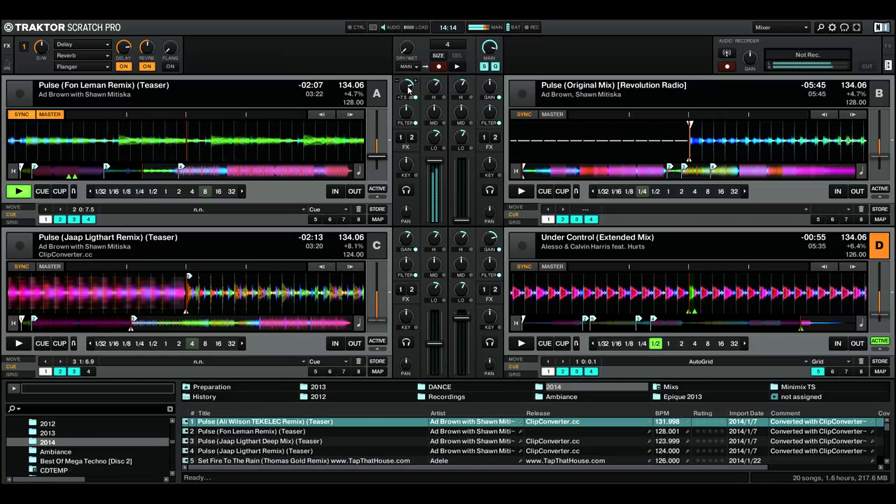
# Step: Raise deck C's volume fader fully, try starting the Jaap Ligthart Remix, and return it to its cue point
pyautogui.click(602, 91)
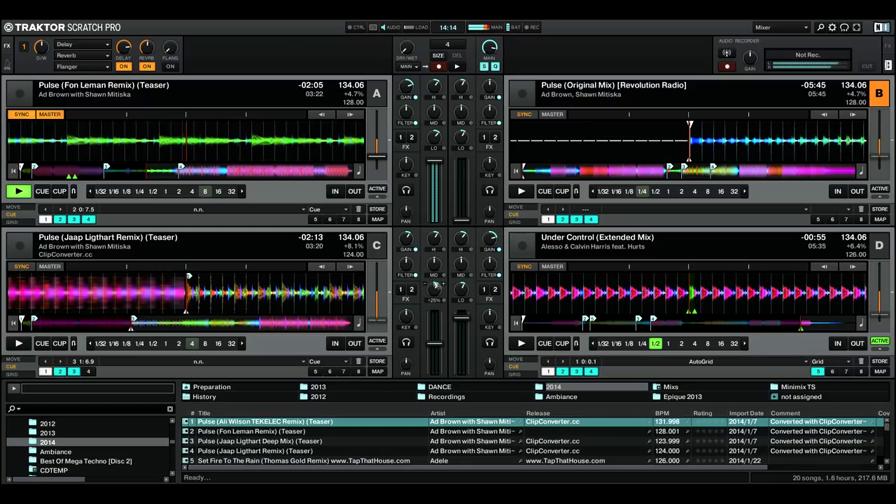
pyautogui.moveTo(435, 343)
pyautogui.mouseDown()
pyautogui.moveTo(435, 373)
pyautogui.moveTo(435, 339)
pyautogui.mouseUp()
pyautogui.press('space')
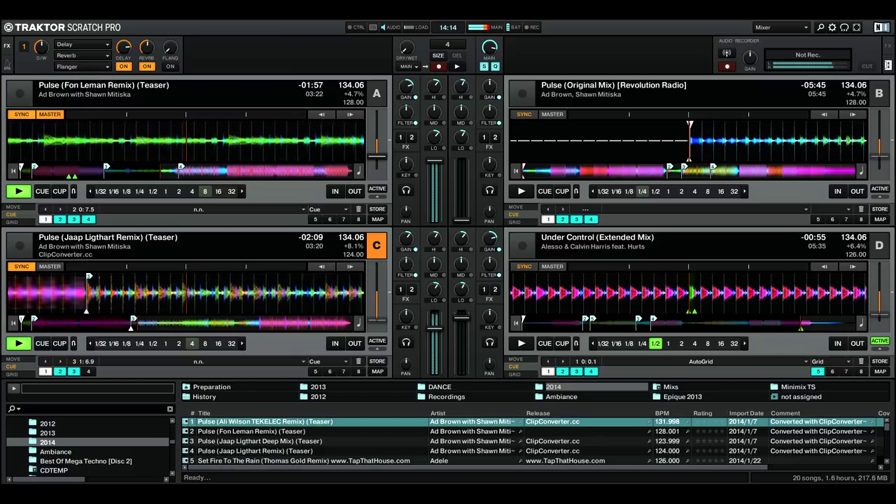
pyautogui.moveTo(435, 328); pyautogui.dragTo(435, 334)
pyautogui.press('c')
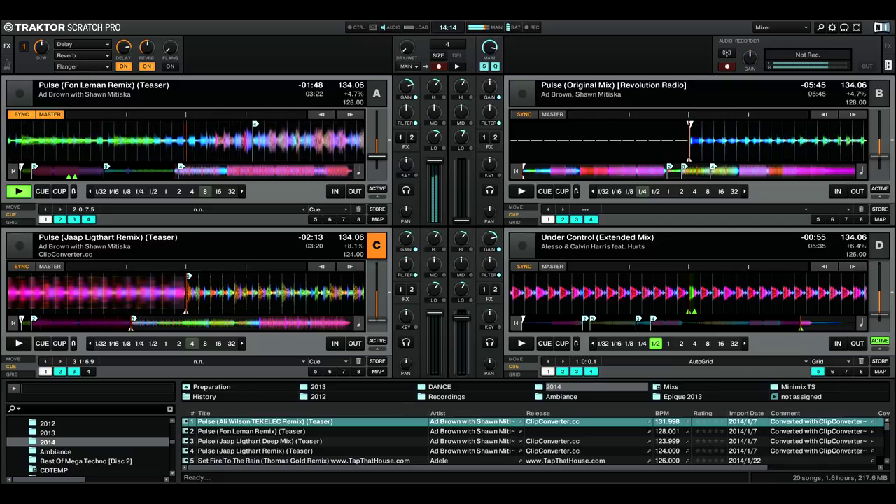
# Step: Start the Jaap Ligthart Remix on deck C with its gain at about +6.8 dB, and trim deck A's gain
pyautogui.click(18, 343)
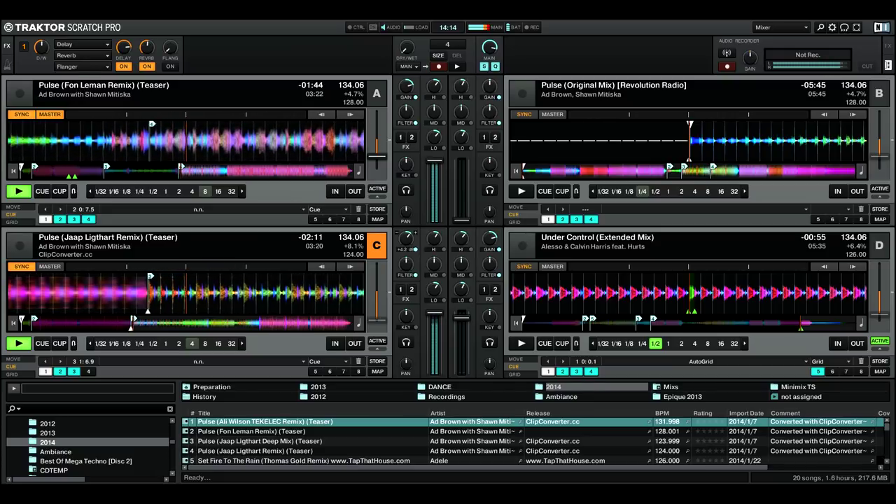
pyautogui.moveTo(407, 242); pyautogui.dragTo(406, 237)
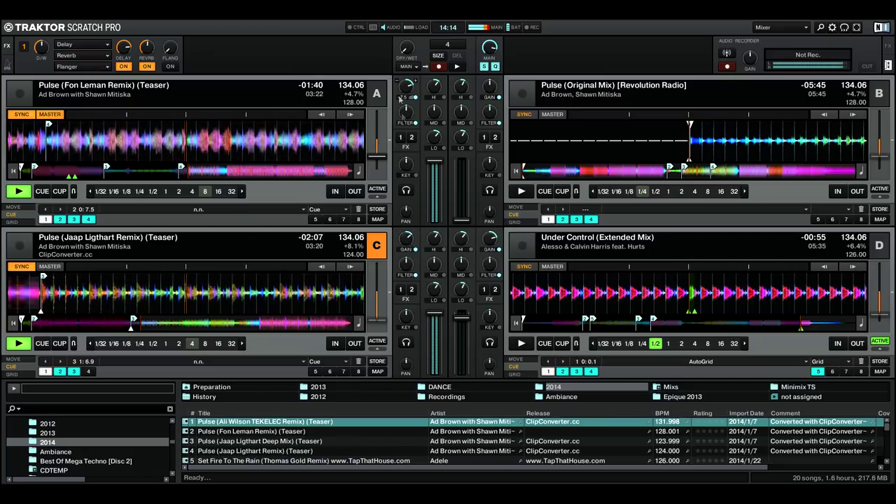
pyautogui.moveTo(410, 240); pyautogui.dragTo(410, 237)
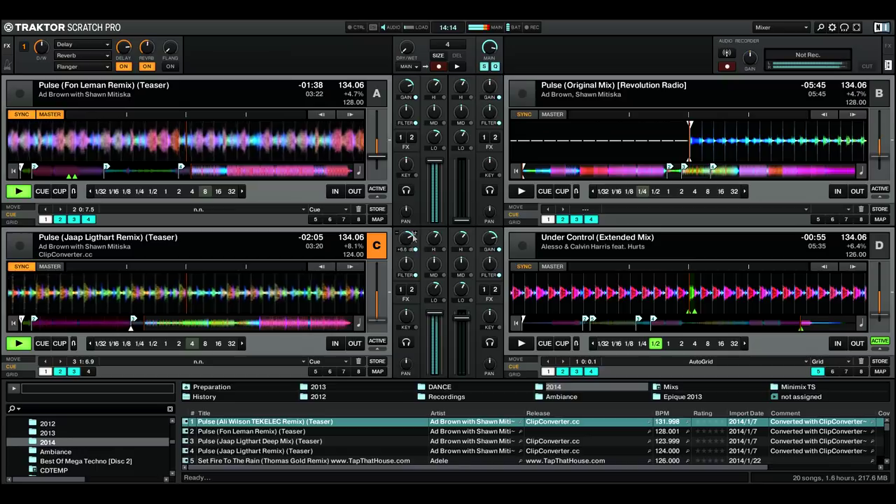
pyautogui.moveTo(411, 89); pyautogui.dragTo(411, 86)
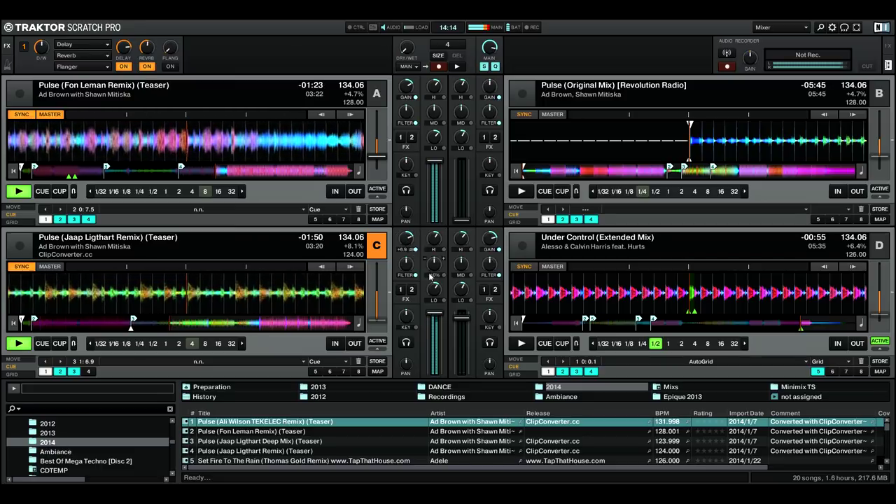
# Step: Start Pulse (Original Mix) on deck B from 2:00 remaining, raising its volume fader and setting its gain to about +4.4 dB
pyautogui.click(740, 173)
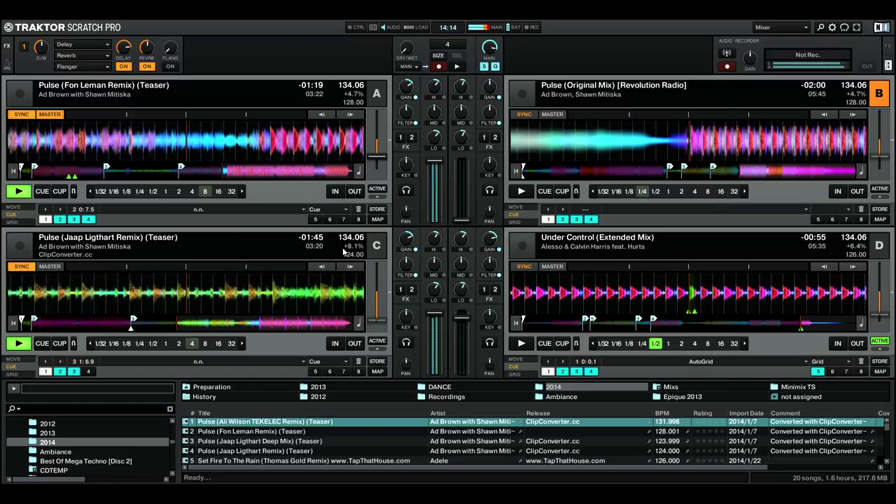
pyautogui.moveTo(462, 196); pyautogui.dragTo(461, 186)
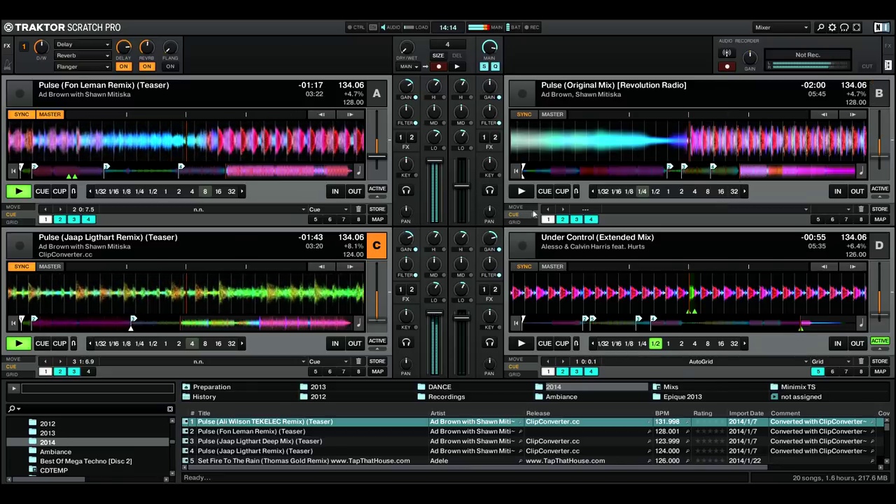
pyautogui.click(522, 192)
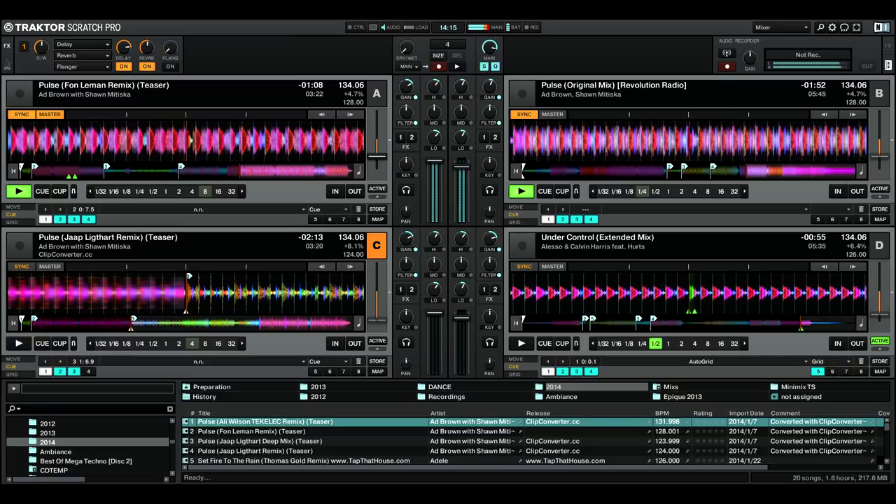
pyautogui.moveTo(490, 84)
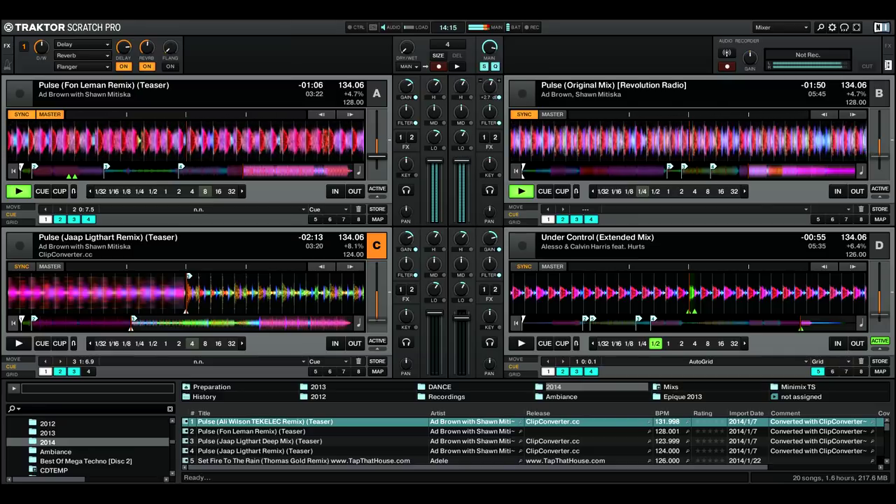
pyautogui.moveTo(494, 84); pyautogui.dragTo(494, 80)
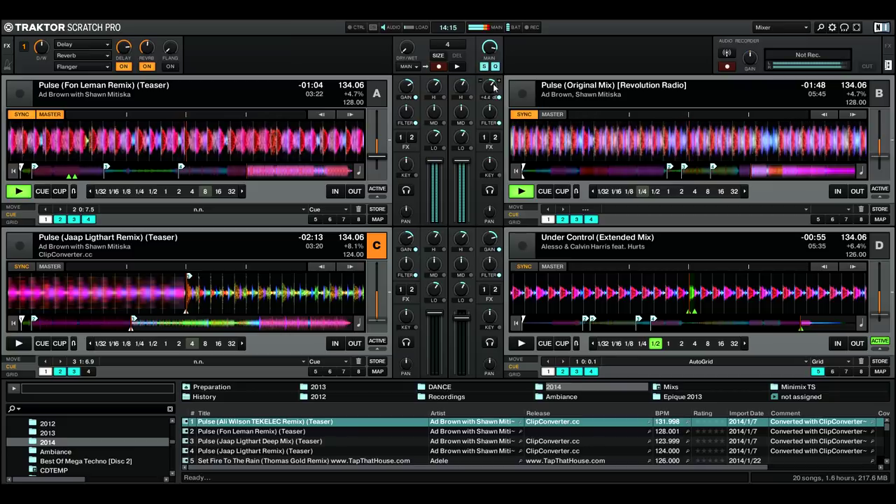
# Step: Sweep deck A's filter to about +51% and +57%, resetting it each time, and briefly nudge and reset deck B's filter
pyautogui.moveTo(412, 106); pyautogui.dragTo(413, 82)
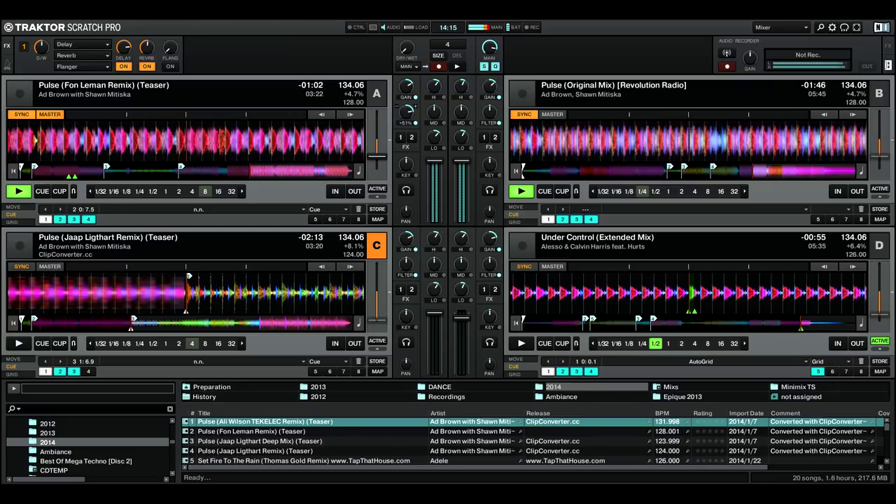
pyautogui.doubleClick(407, 111)
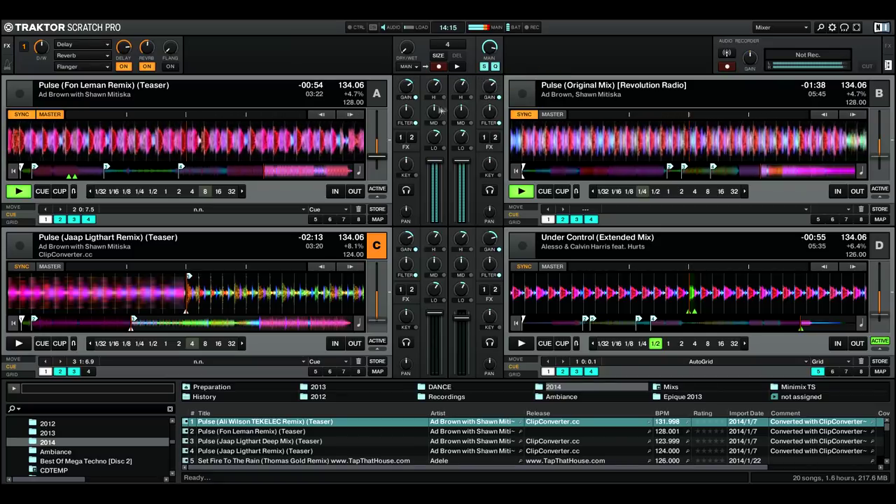
pyautogui.moveTo(408, 118); pyautogui.dragTo(408, 105)
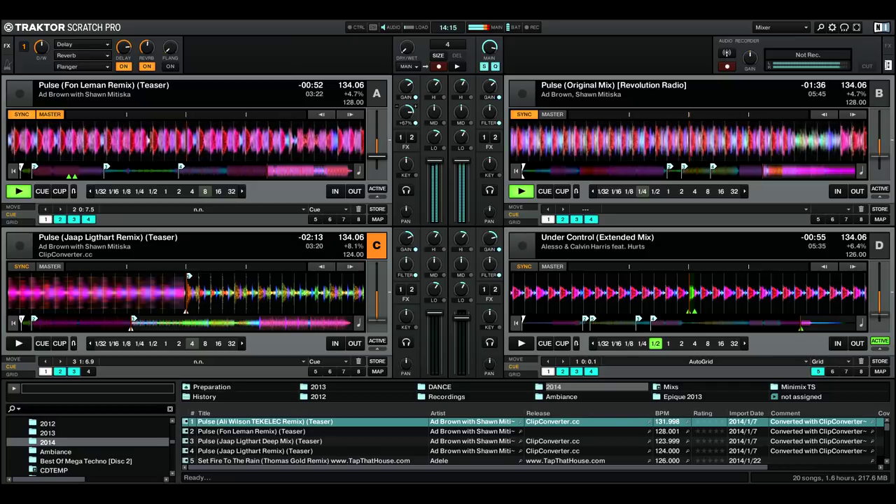
pyautogui.doubleClick(408, 116)
pyautogui.moveTo(494, 117)
pyautogui.mouseDown()
pyautogui.moveTo(494, 124)
pyautogui.moveTo(495, 112)
pyautogui.mouseUp()
pyautogui.doubleClick(495, 112)
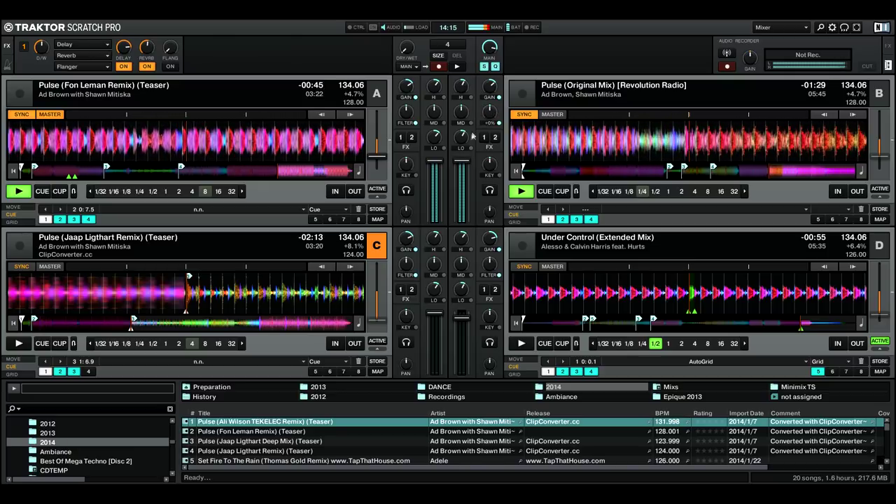
# Step: Ease deck B's volume fader down slightly, trim deck A's gain to about +6.7 dB, and give deck B the focus
pyautogui.moveTo(462, 176); pyautogui.dragTo(465, 178)
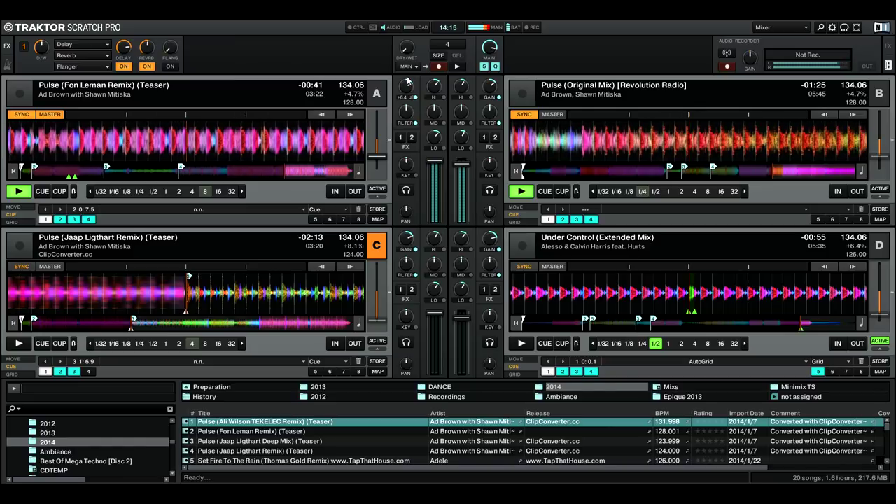
pyautogui.moveTo(407, 90); pyautogui.dragTo(407, 88)
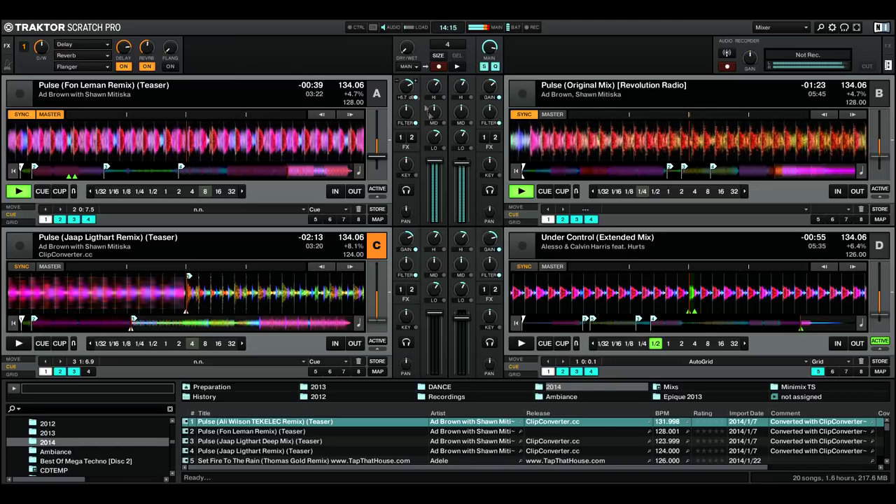
pyautogui.moveTo(409, 91); pyautogui.dragTo(408, 89)
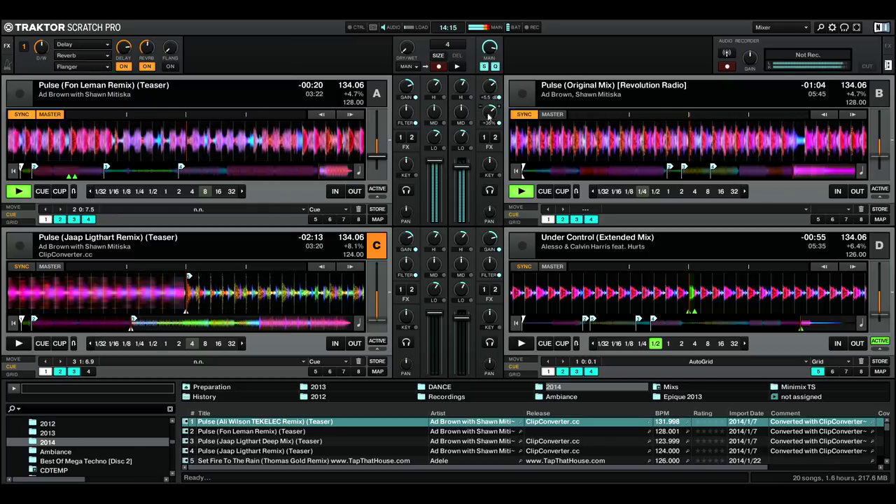
pyautogui.click(609, 94)
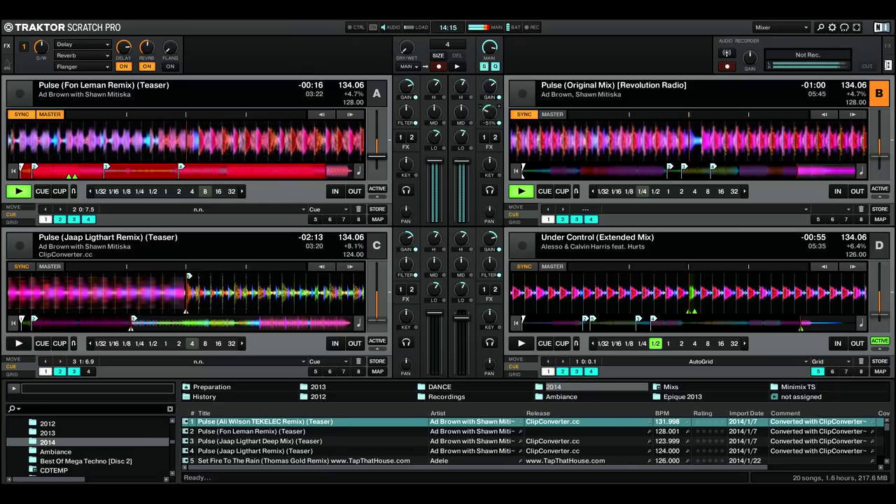